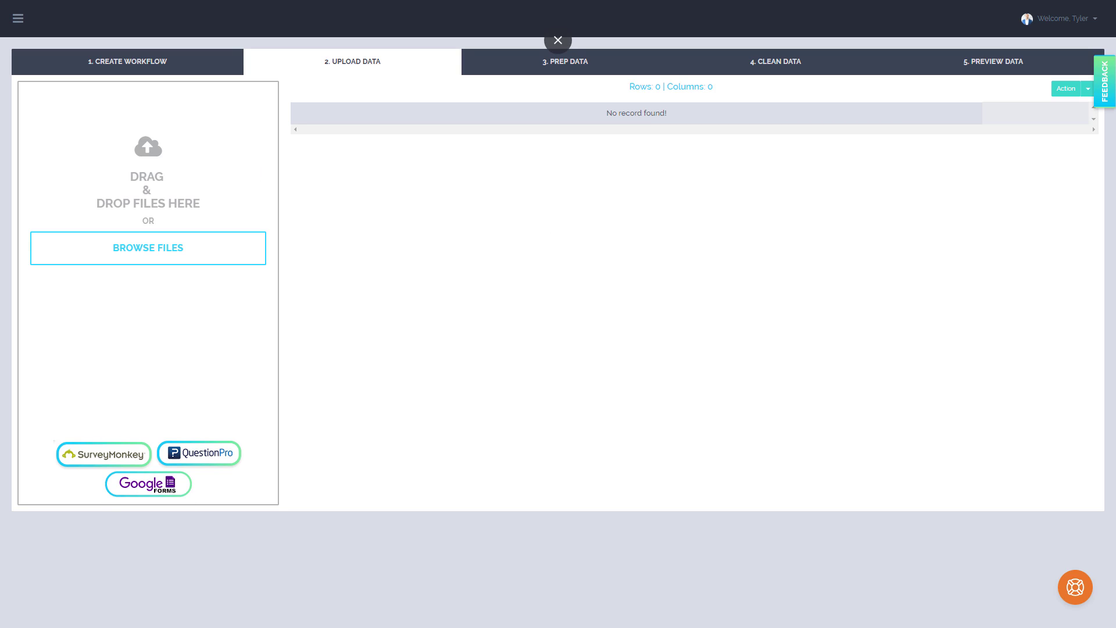
Step: Review the Customer Satisfaction survey preview in QuestionPro from the contact information fields to the final time-allocation question
{"action": "left_click_drag", "start_coordinate": [0, 175], "coordinate": [552, 74]}
{"action": "scroll", "coordinate": [580, 264], "scroll_direction": "down", "scroll_amount": 2}
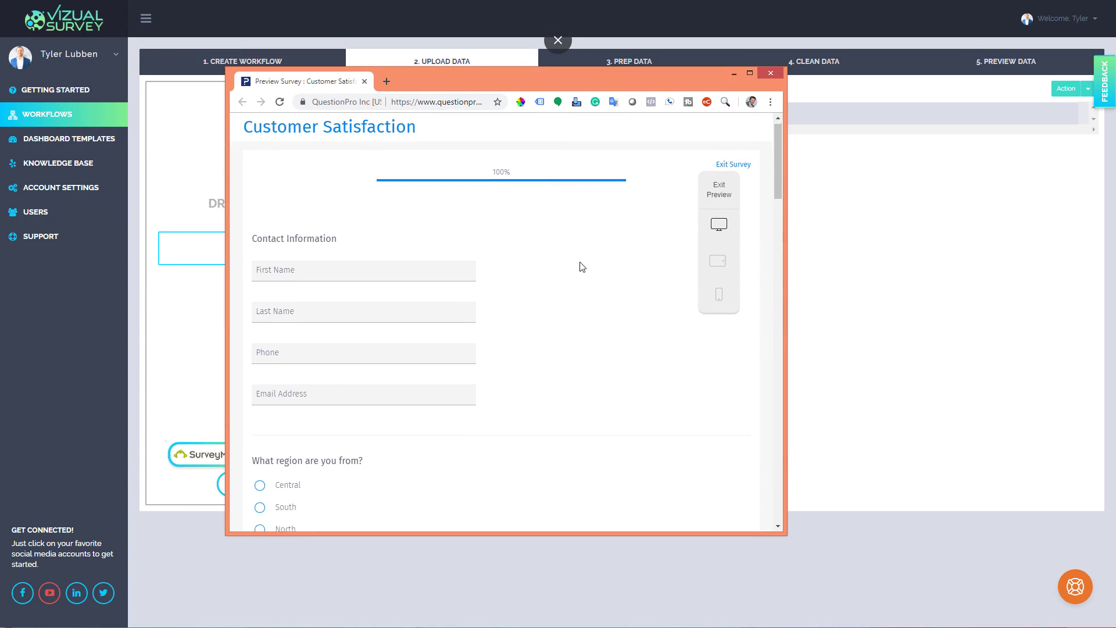
{"action": "scroll", "coordinate": [582, 266], "scroll_direction": "down", "scroll_amount": 9}
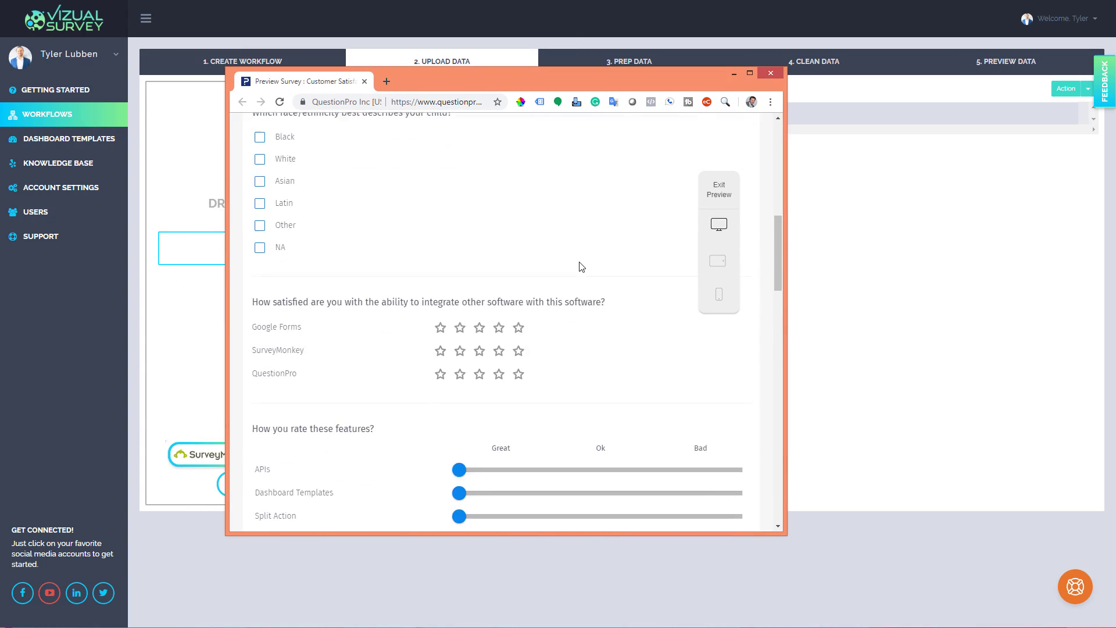
{"action": "scroll", "coordinate": [582, 266], "scroll_direction": "down", "scroll_amount": 10}
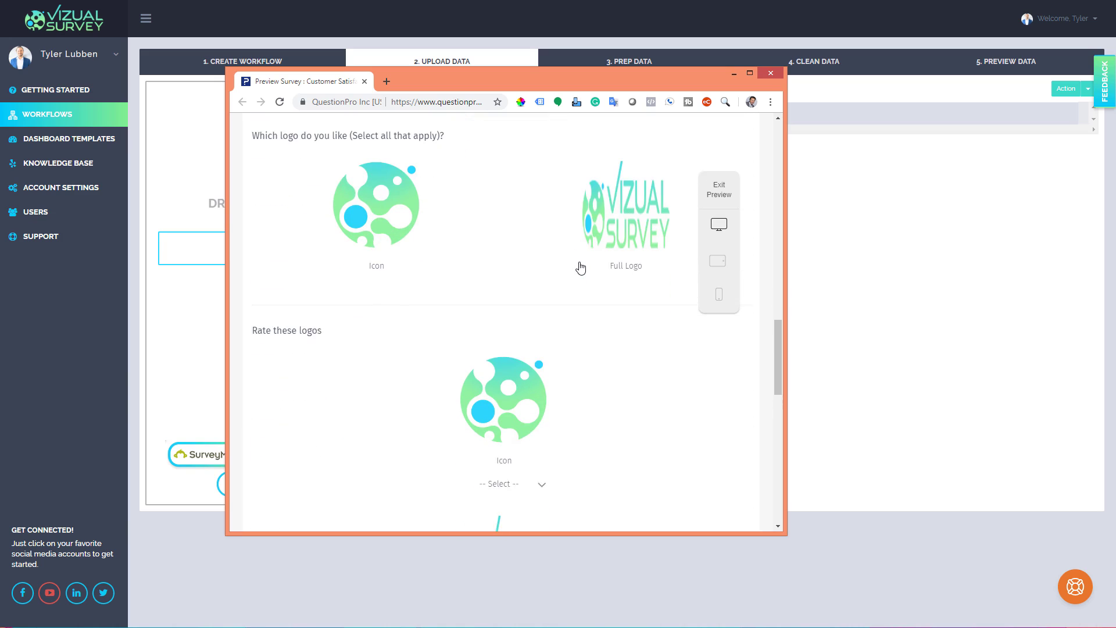
{"action": "scroll", "coordinate": [581, 267], "scroll_direction": "down", "scroll_amount": 10}
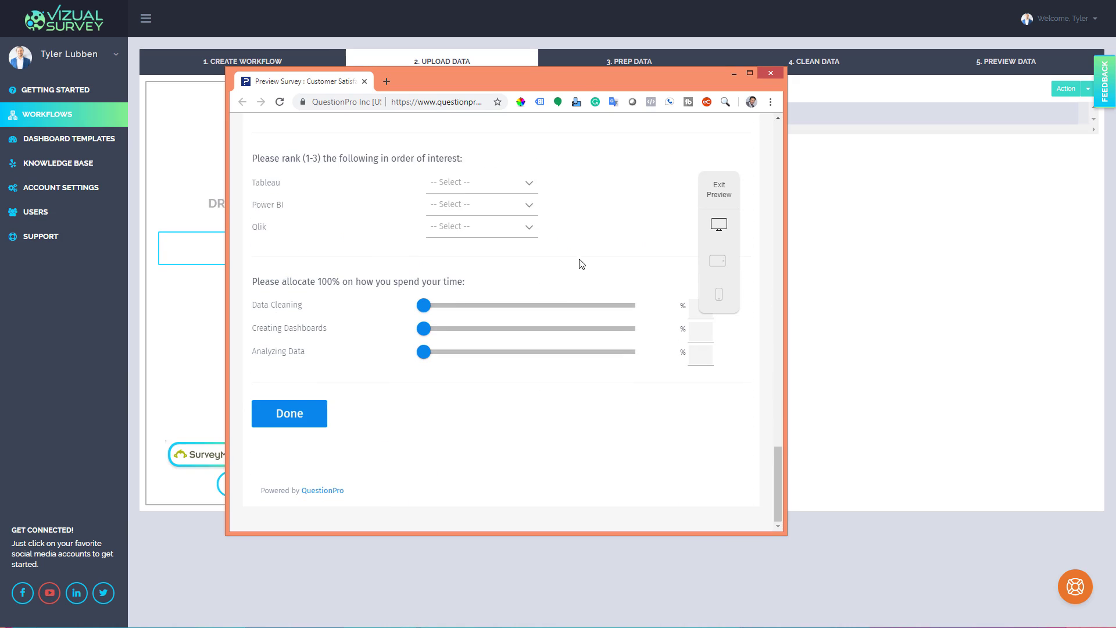
{"action": "left_click_drag", "start_coordinate": [578, 77], "coordinate": [0, 87]}
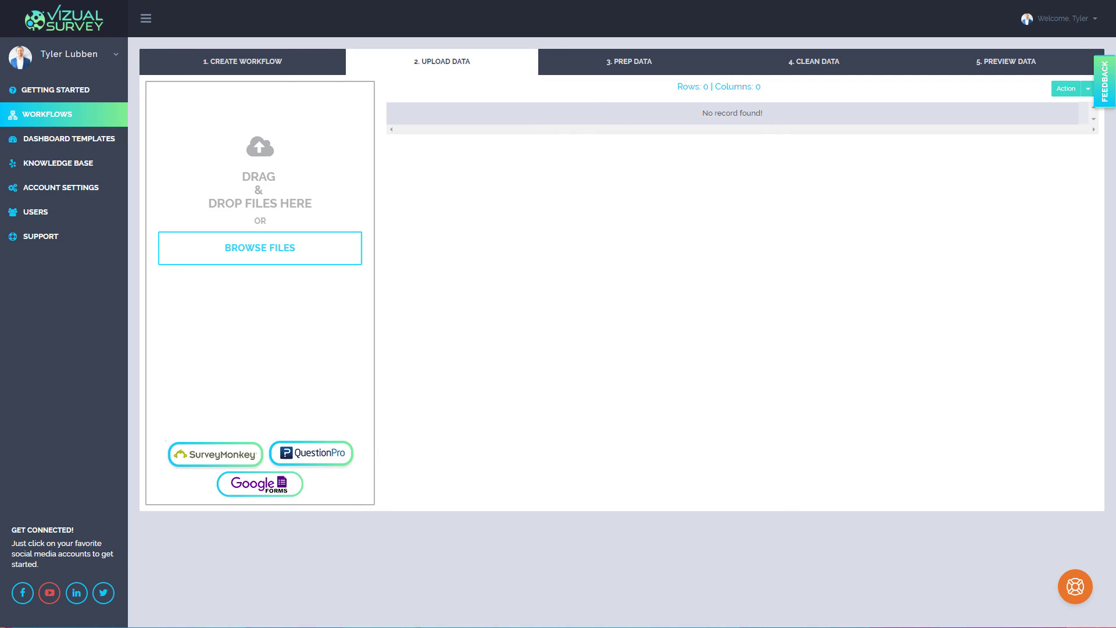
Step: Check the question type listed for each survey question in the Word document Question Types - Question Pro.docx
{"action": "left_click_drag", "start_coordinate": [0, 194], "coordinate": [682, 131]}
{"action": "scroll", "coordinate": [524, 275], "scroll_direction": "up", "scroll_amount": 1}
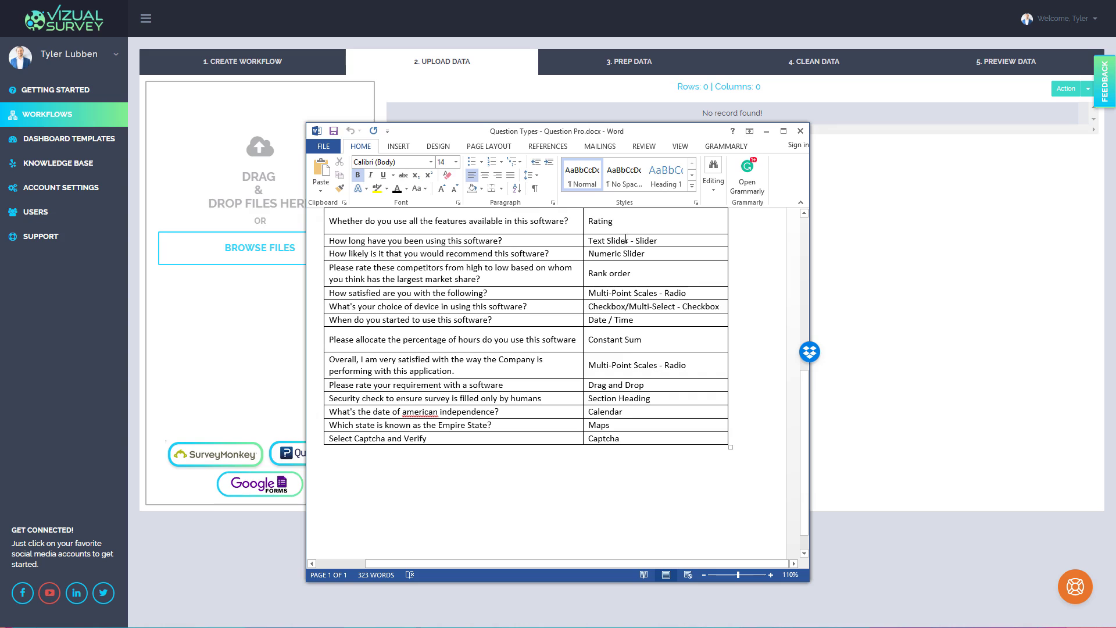
{"action": "left_click_drag", "start_coordinate": [653, 133], "coordinate": [0, 152]}
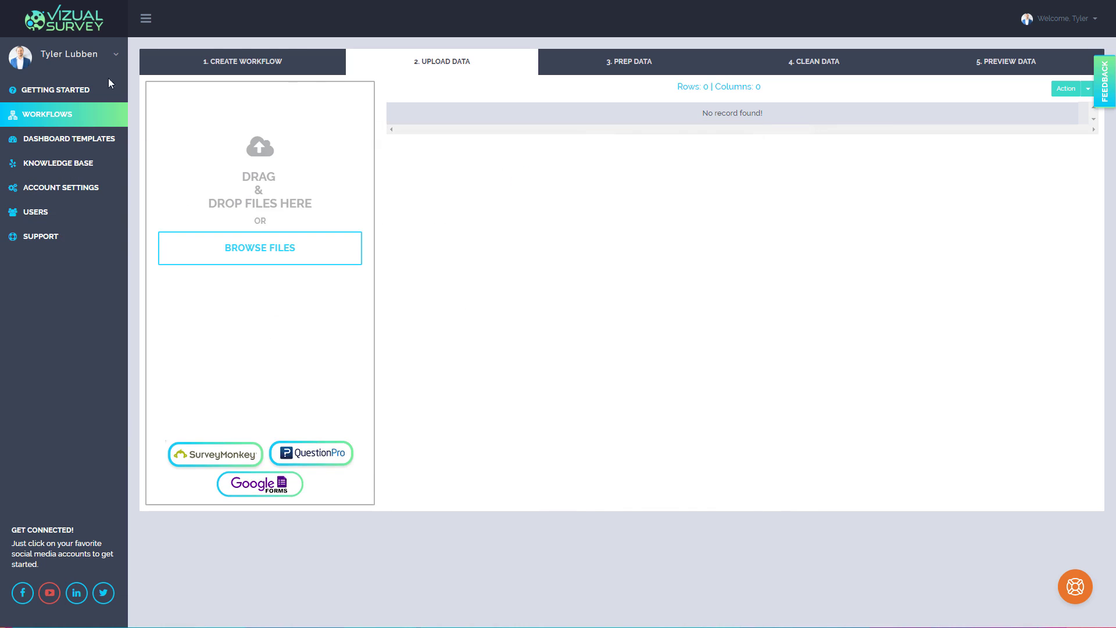
Step: Consult the Question Type Crosswalk in the help article for matching QuestionPro types to VizualSurvey types
{"action": "key", "text": "alt+Tab"}
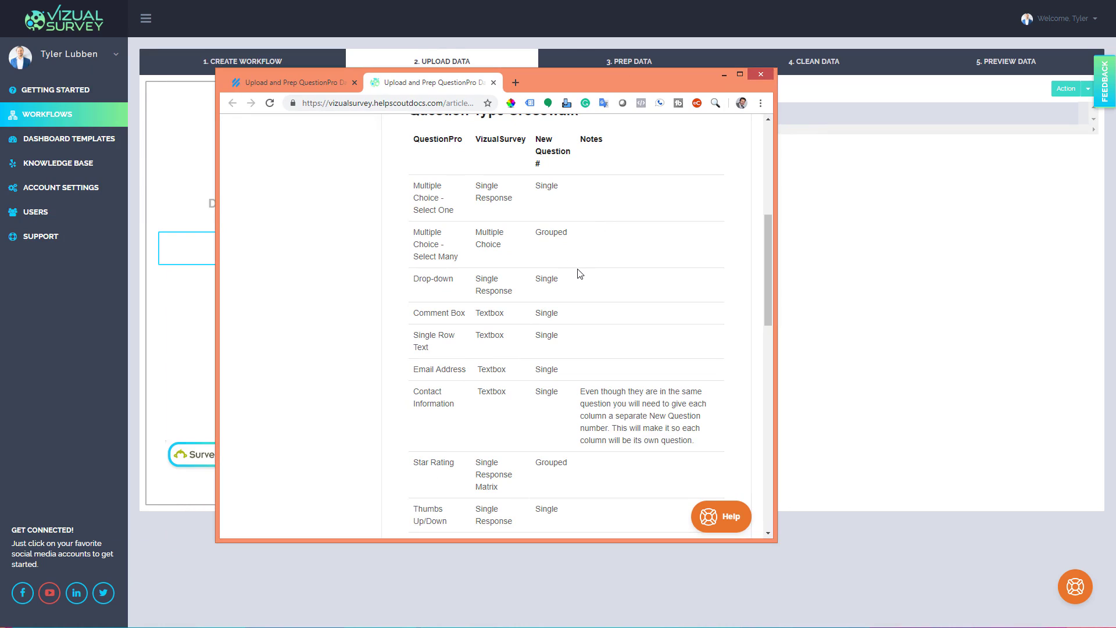
{"action": "scroll", "coordinate": [580, 274], "scroll_direction": "up", "scroll_amount": 1}
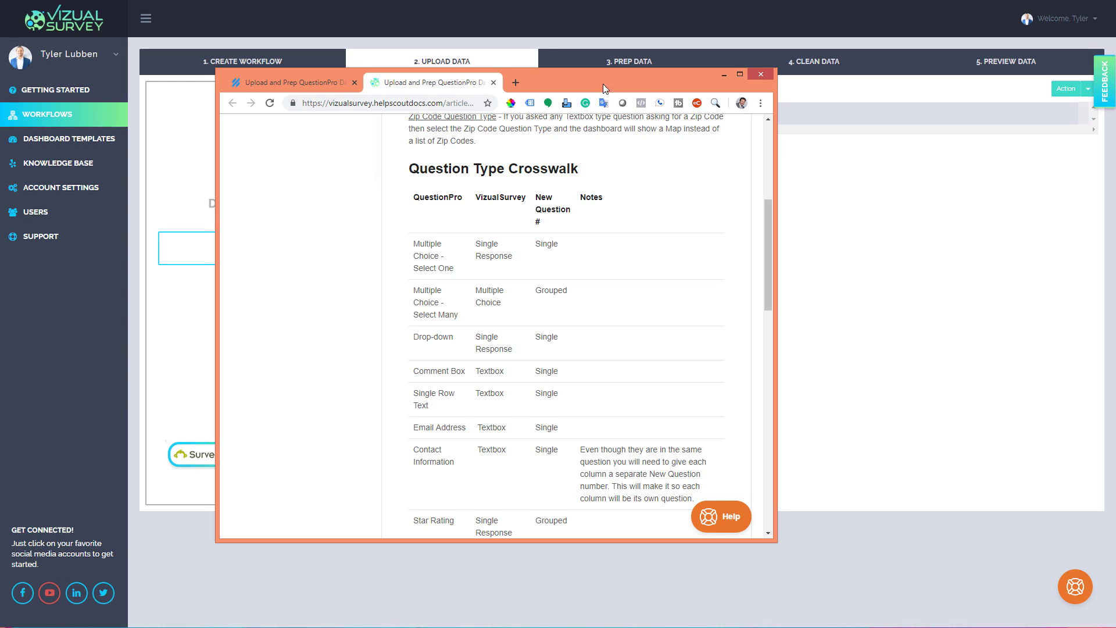
{"action": "left_click_drag", "start_coordinate": [602, 83], "coordinate": [0, 96]}
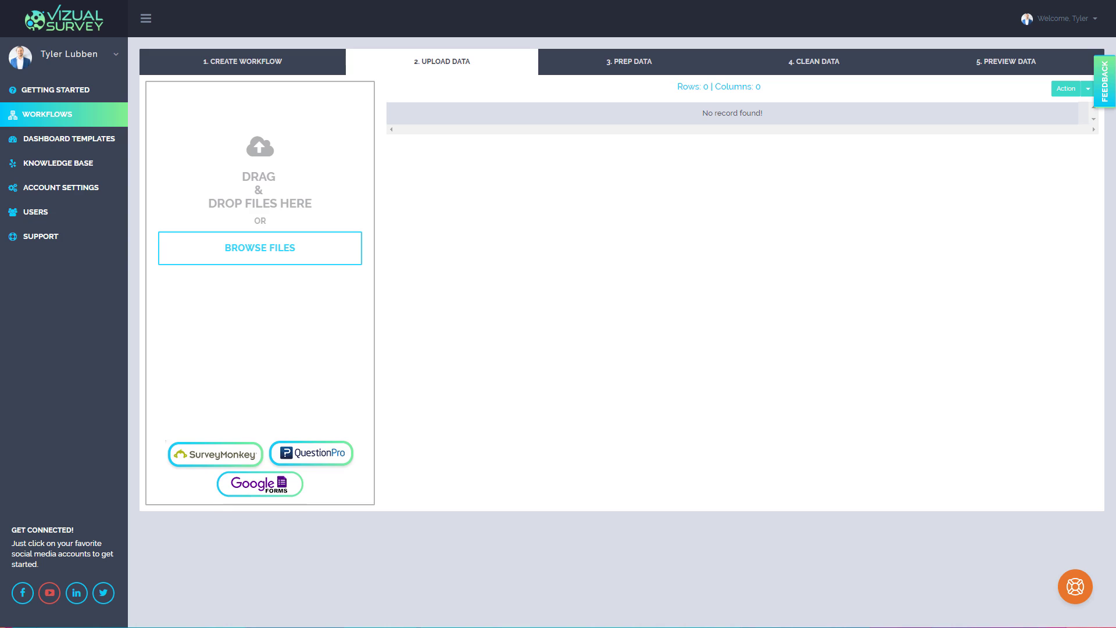
Step: Collapse the navigation sidebar and upload QuestionPro data.xlsx to the workflow
{"action": "left_click", "coordinate": [147, 19]}
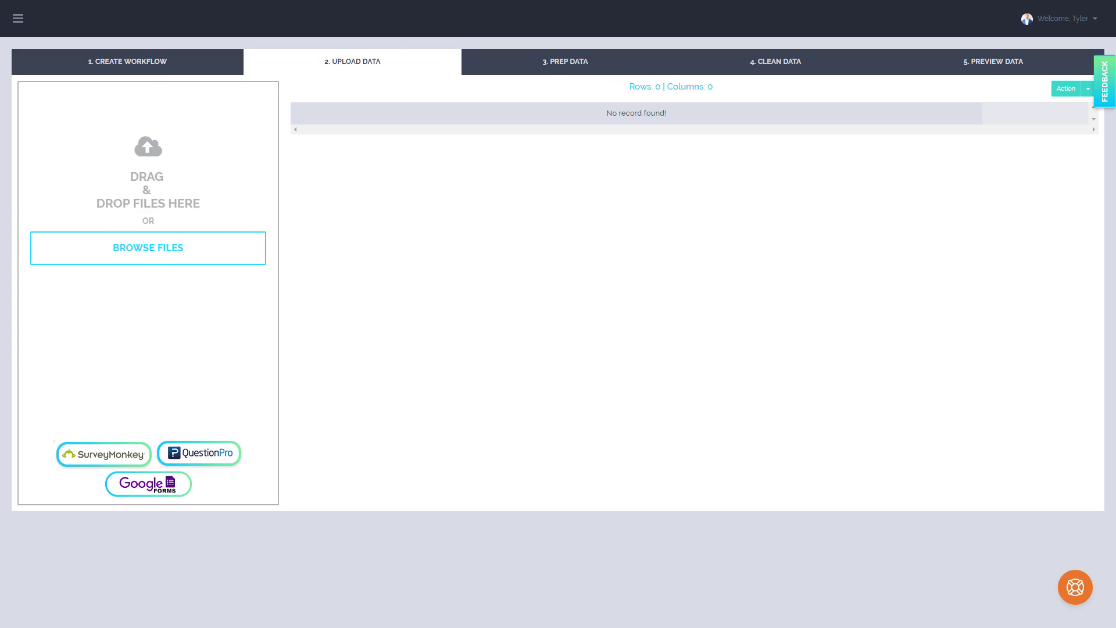
{"action": "left_click_drag", "start_coordinate": [6, 337], "coordinate": [171, 178]}
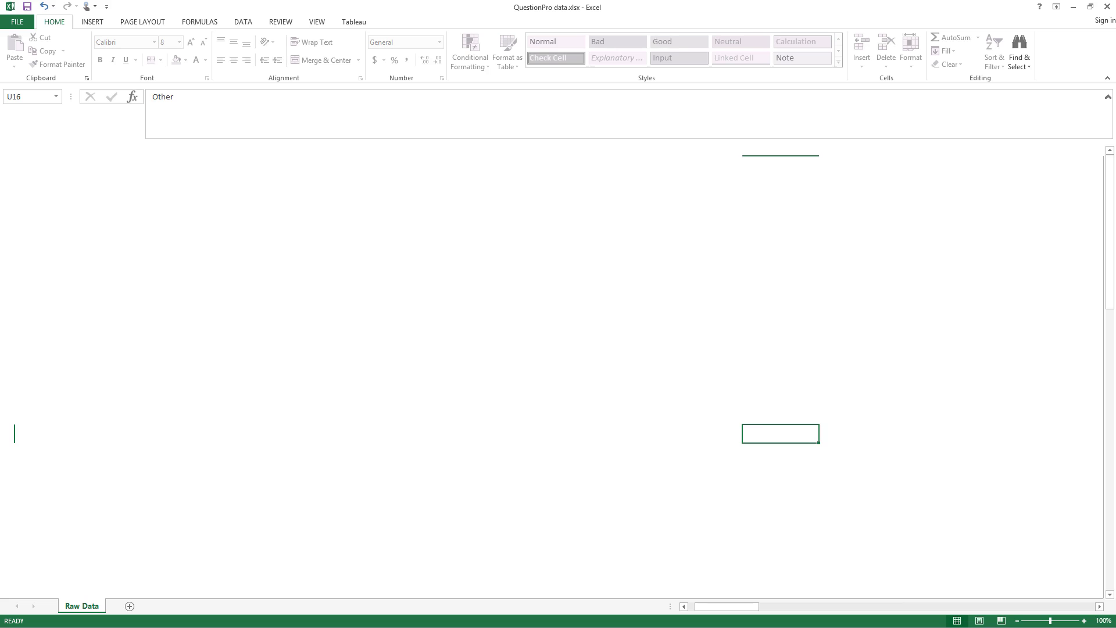
Step: Examine the two header rows of the Raw Data sheet in Excel, comparing question titles in row 1 with answer options in row 2
{"action": "left_click", "coordinate": [612, 365]}
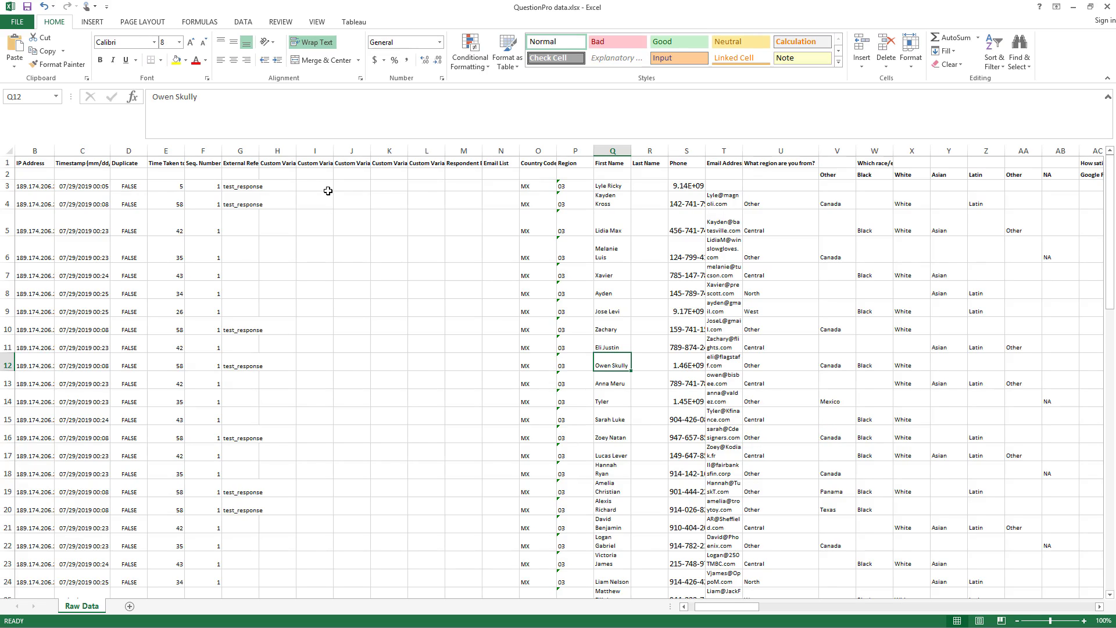
{"action": "left_click", "coordinate": [675, 175]}
{"action": "left_click", "coordinate": [761, 175]}
{"action": "left_click", "coordinate": [851, 174]}
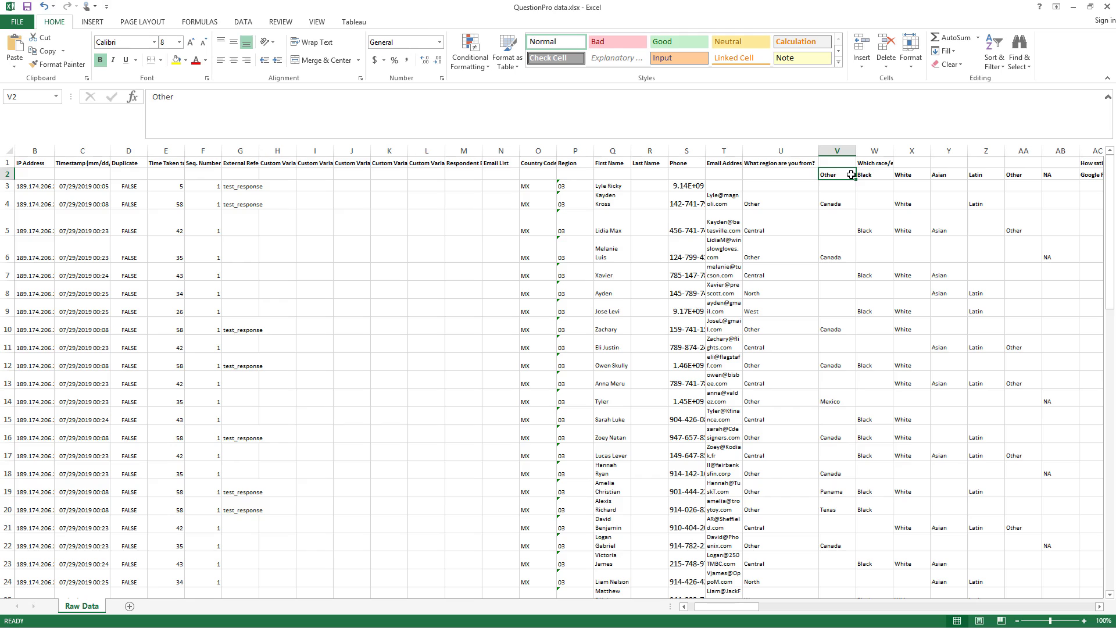
{"action": "left_click", "coordinate": [804, 177]}
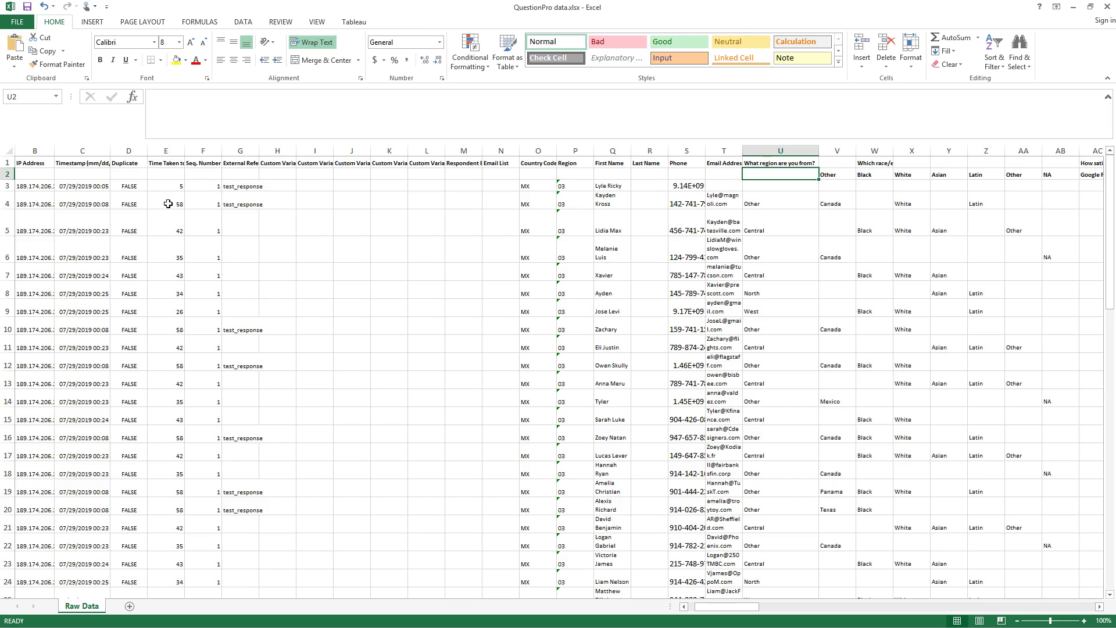
{"action": "left_click", "coordinate": [841, 161]}
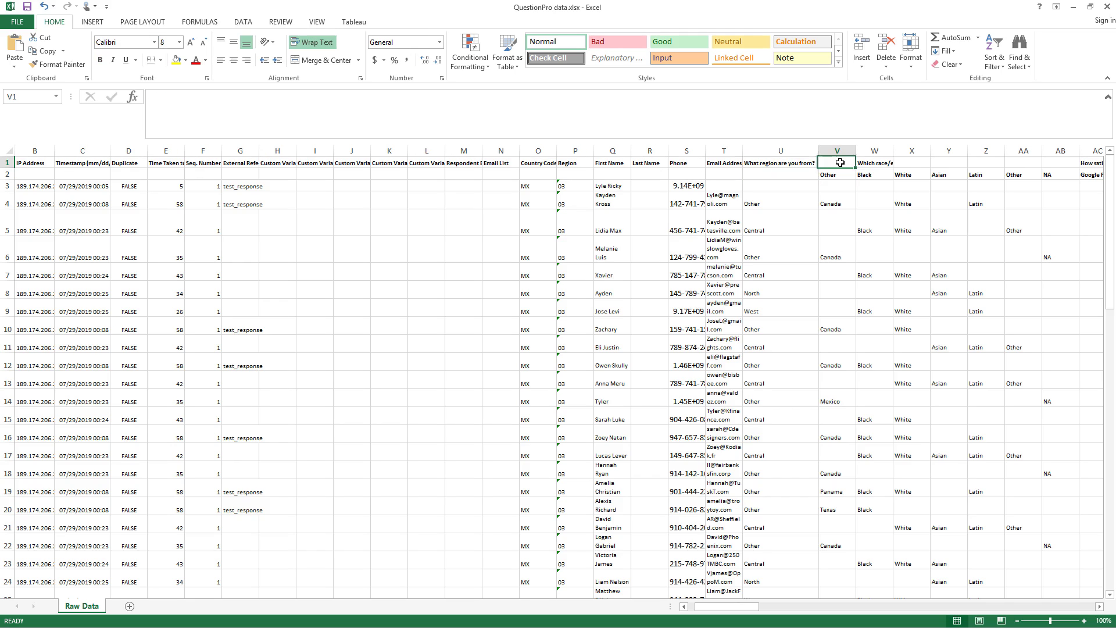
{"action": "left_click", "coordinate": [773, 162]}
{"action": "left_click", "coordinate": [7, 163]}
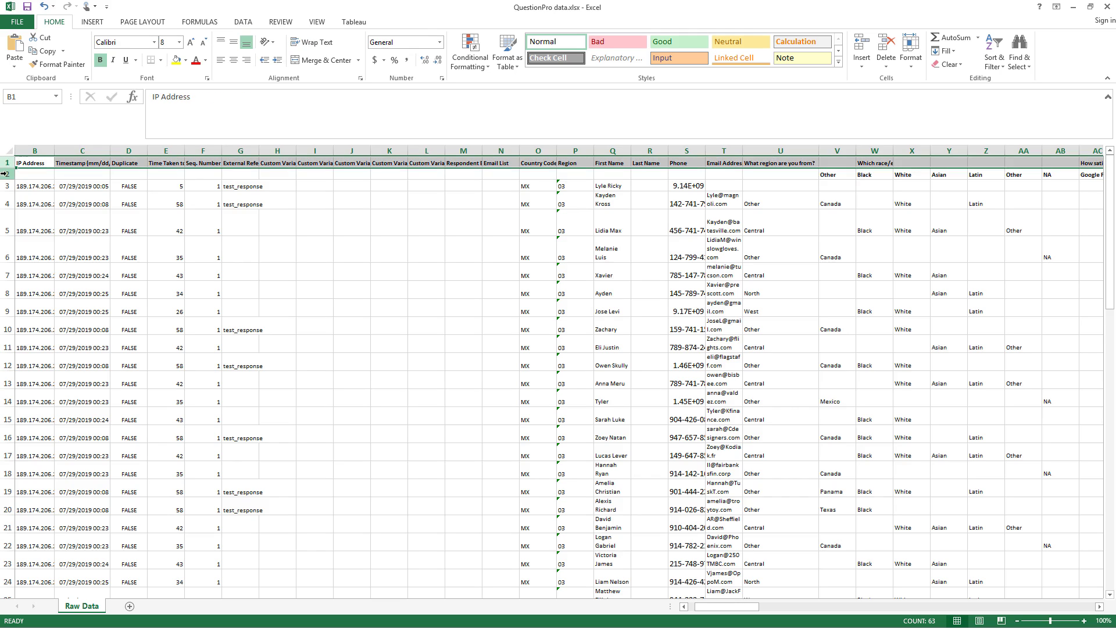
{"action": "left_click", "coordinate": [7, 173]}
{"action": "left_click", "coordinate": [613, 174]}
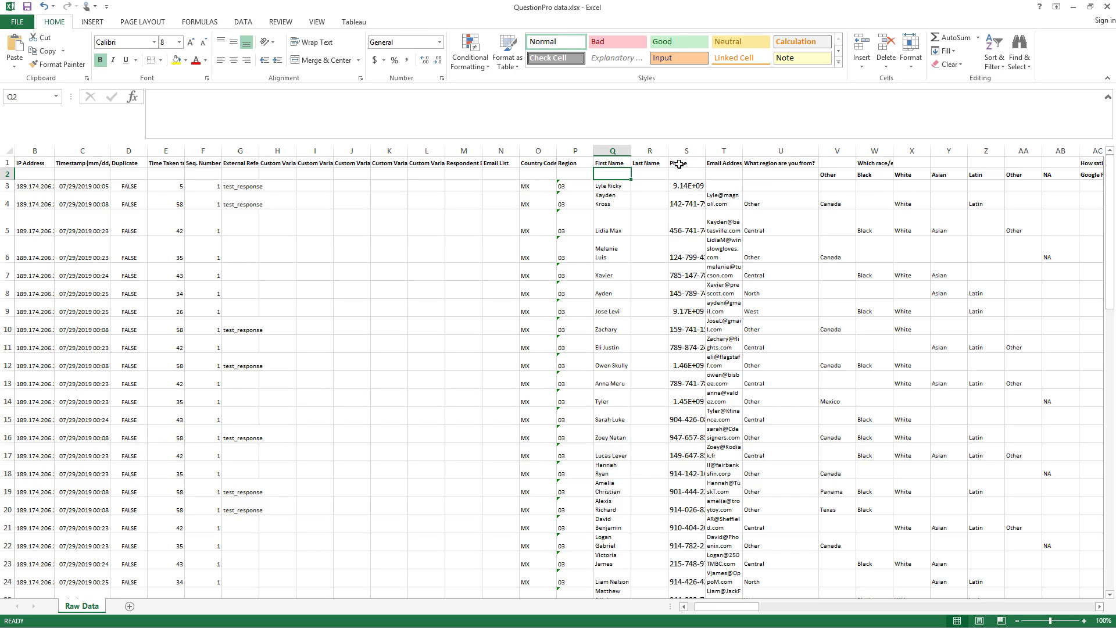
Step: Inspect how the headers of the region and race/ethnicity questions are laid out across rows 1 and 2
{"action": "left_click", "coordinate": [799, 166]}
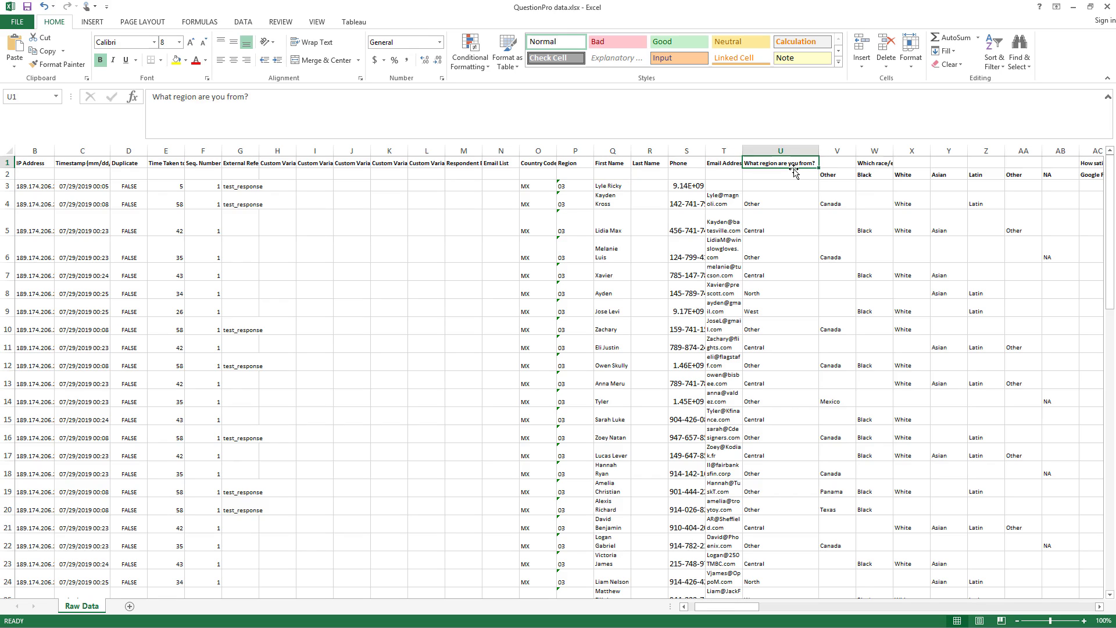
{"action": "left_click", "coordinate": [842, 163]}
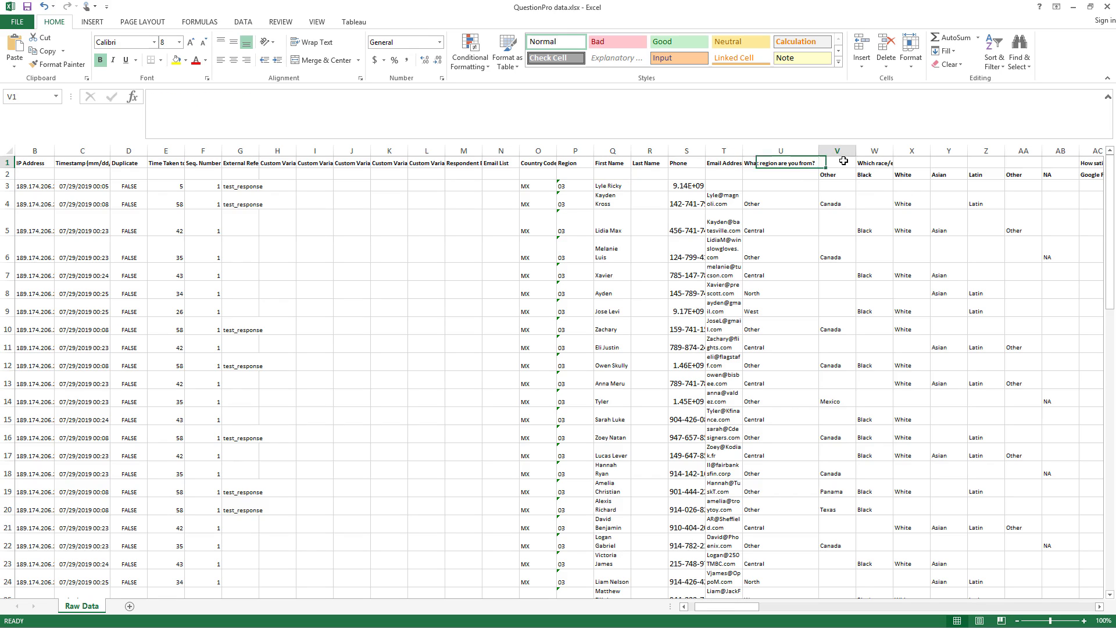
{"action": "left_click", "coordinate": [840, 174]}
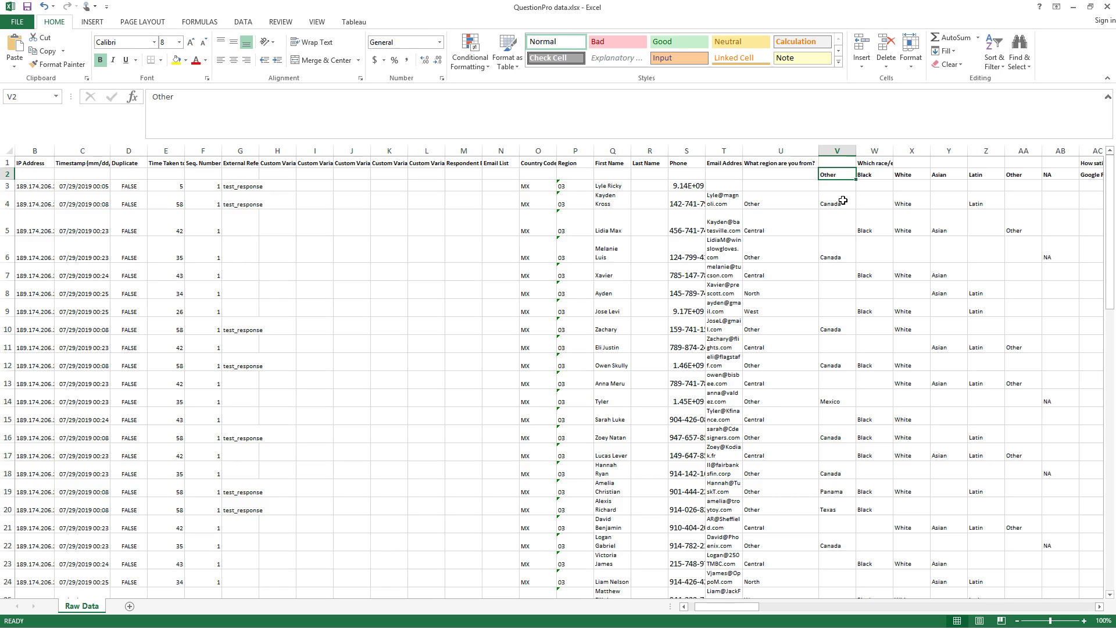
{"action": "left_click", "coordinate": [866, 165]}
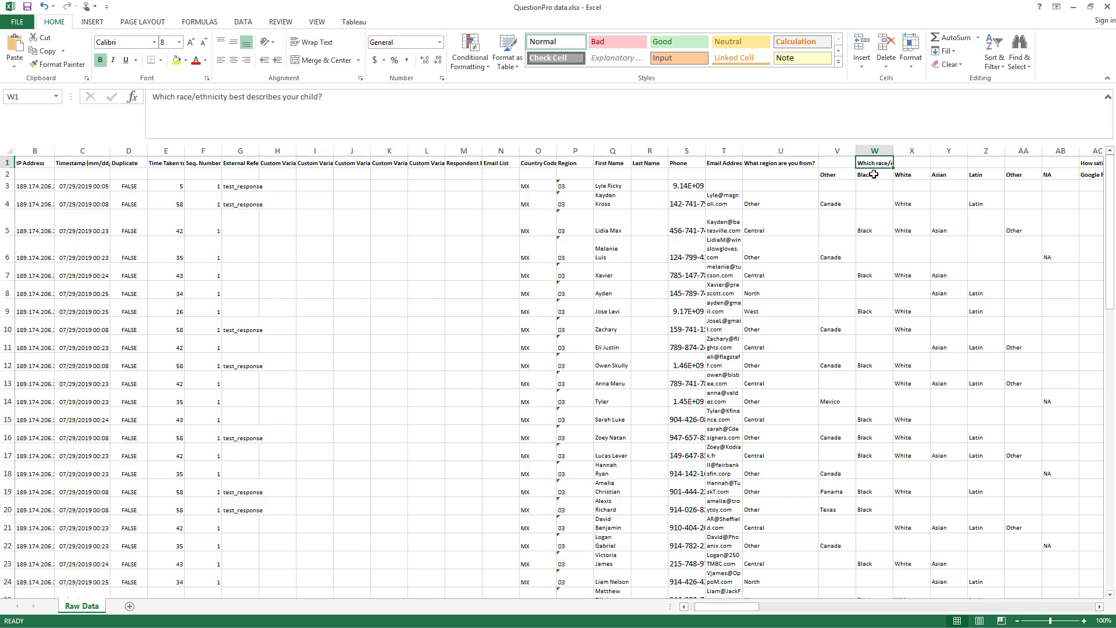
{"action": "left_click", "coordinate": [877, 175]}
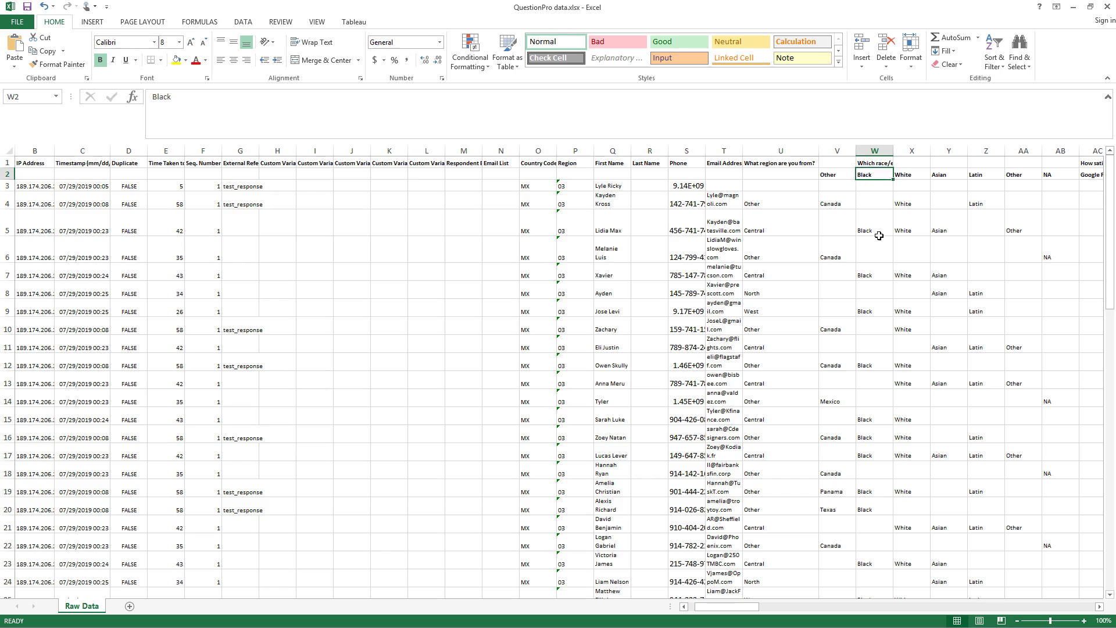
{"action": "left_click", "coordinate": [879, 163]}
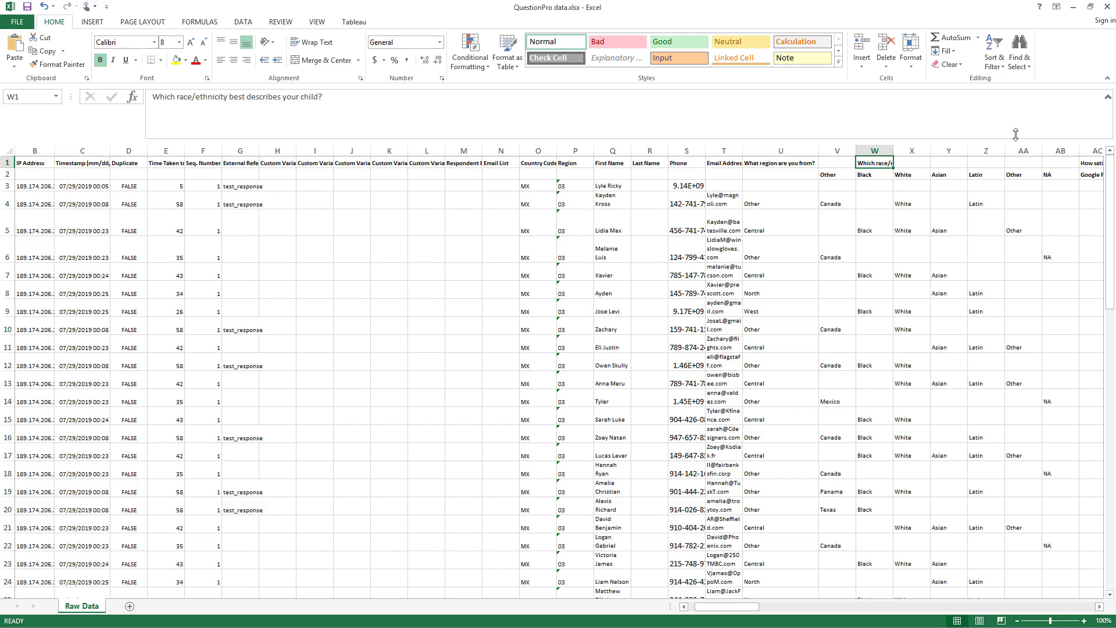
Step: Switch back to Vizual Survey and check the column headers across the uploaded data table, through to the last column
{"action": "left_click", "coordinate": [1074, 7]}
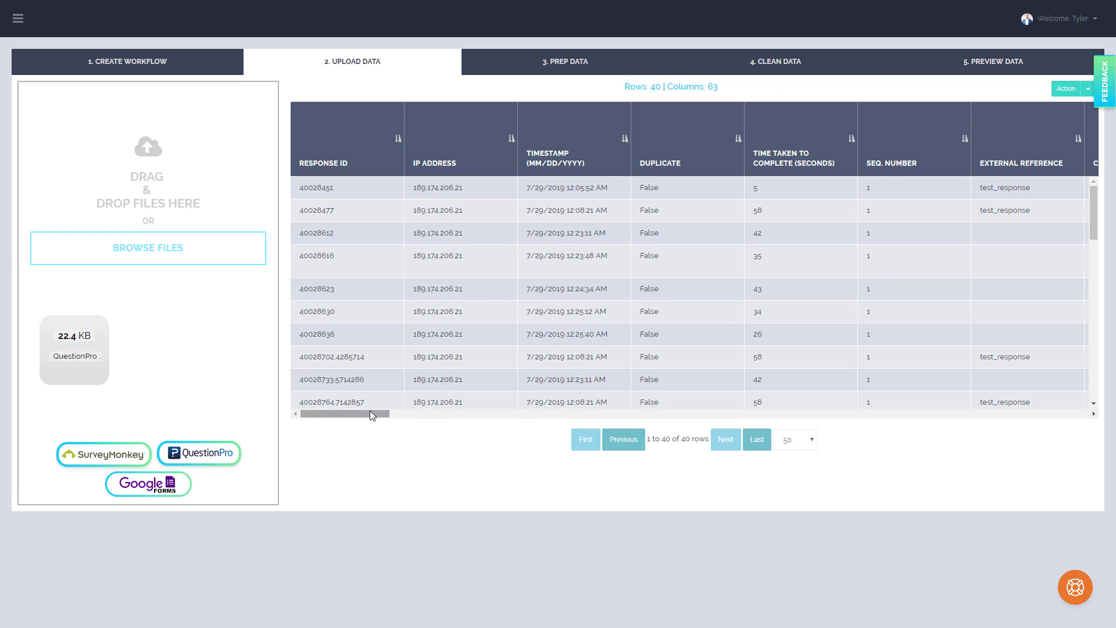
{"action": "left_click_drag", "start_coordinate": [369, 412], "coordinate": [580, 416]}
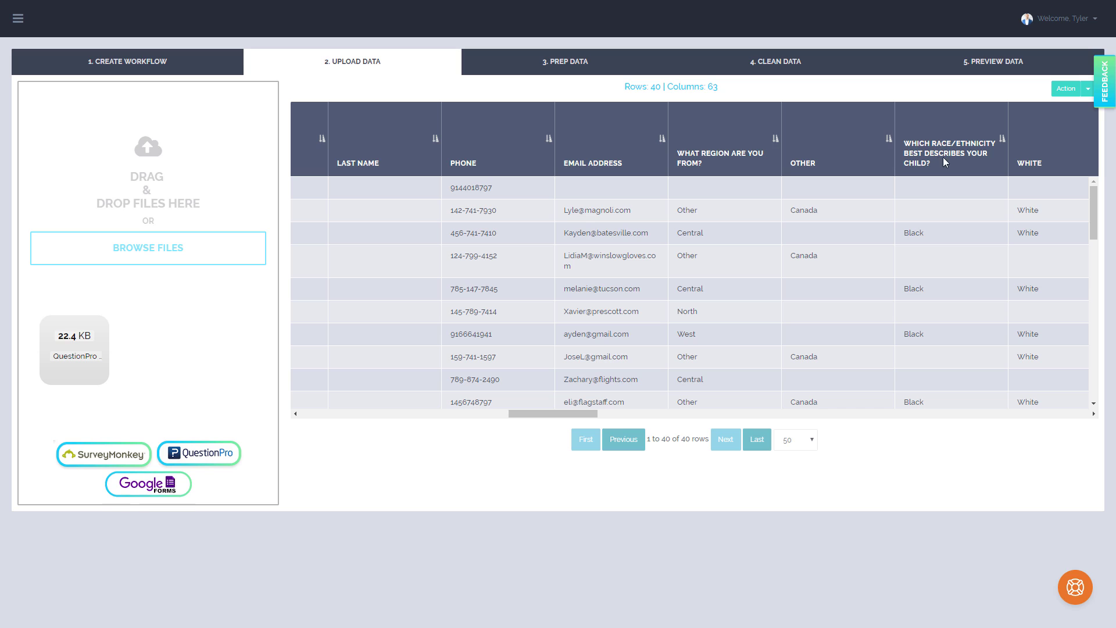
{"action": "left_click_drag", "start_coordinate": [576, 414], "coordinate": [1091, 357]}
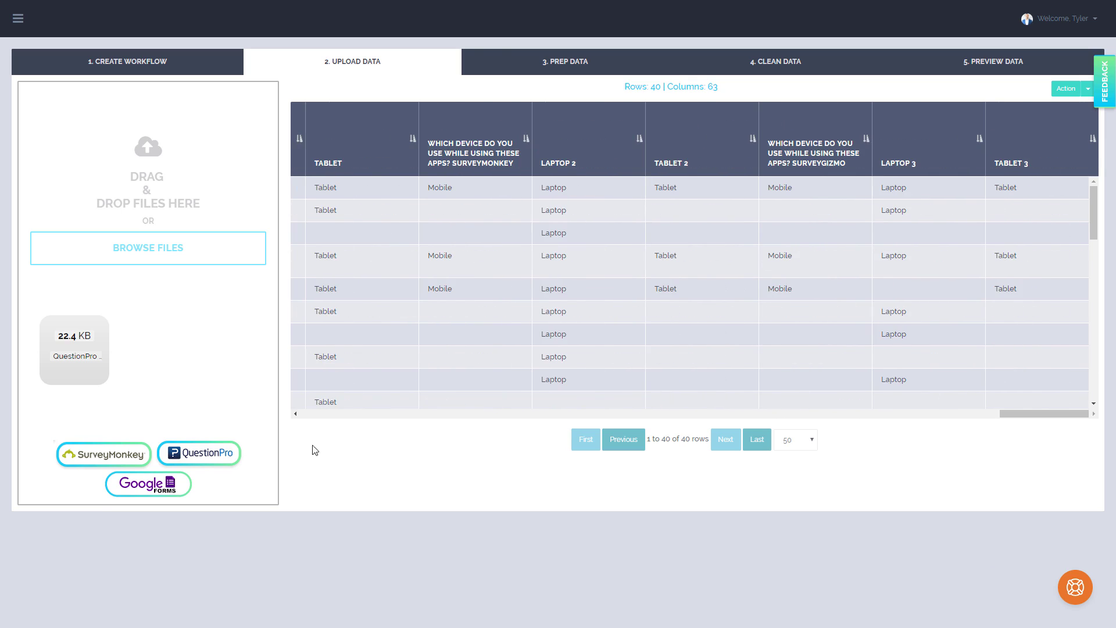
Step: Open the Prep Data stage and look through the answers and counts for the first columns
{"action": "left_click", "coordinate": [566, 66]}
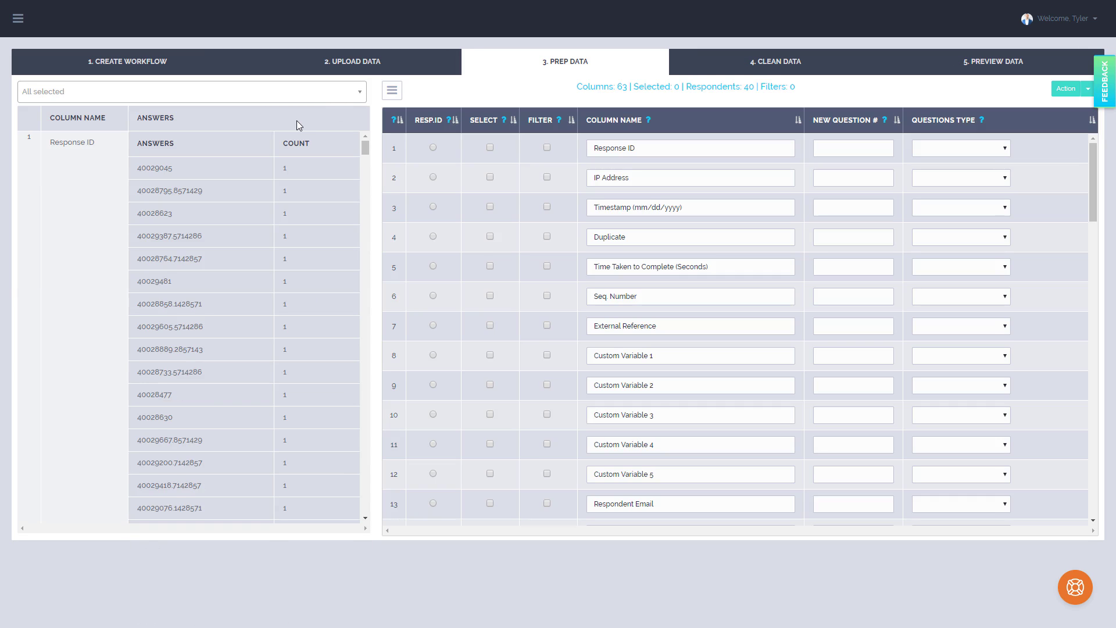
{"action": "scroll", "coordinate": [295, 130], "scroll_direction": "down", "scroll_amount": 12}
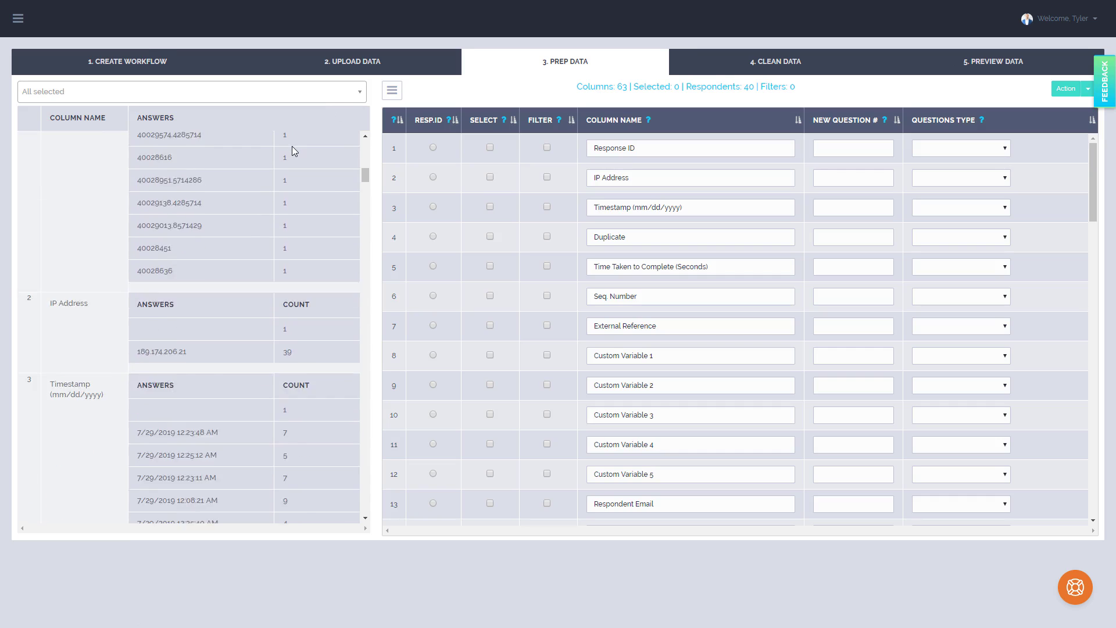
{"action": "scroll", "coordinate": [292, 146], "scroll_direction": "down", "scroll_amount": 15}
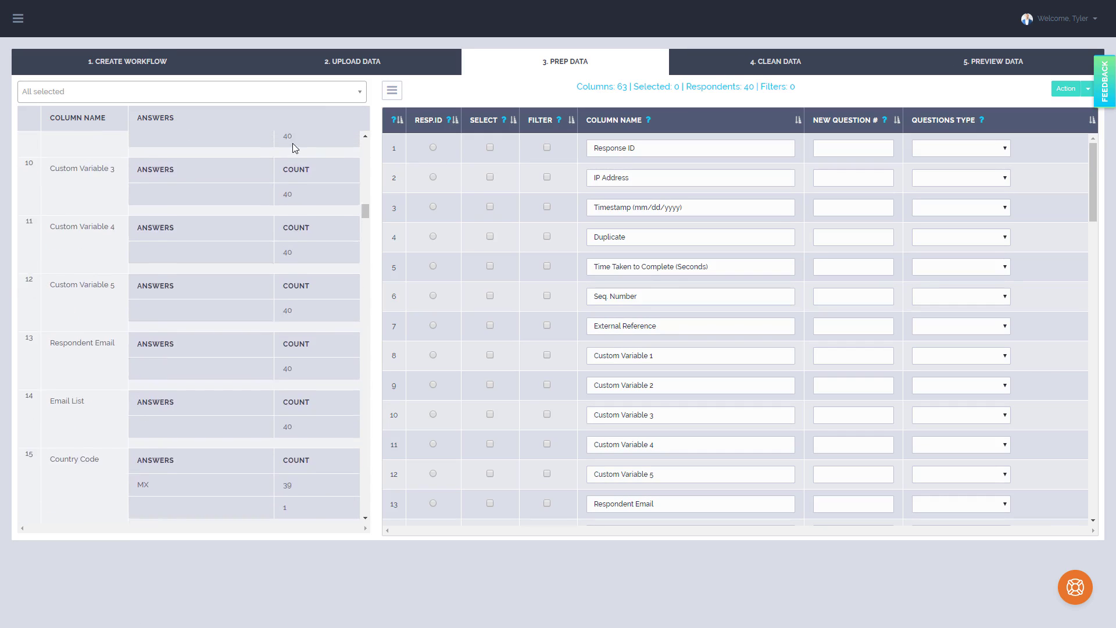
{"action": "scroll", "coordinate": [296, 148], "scroll_direction": "up", "scroll_amount": 7}
{"action": "left_click", "coordinate": [299, 93]}
{"action": "left_click", "coordinate": [299, 93]}
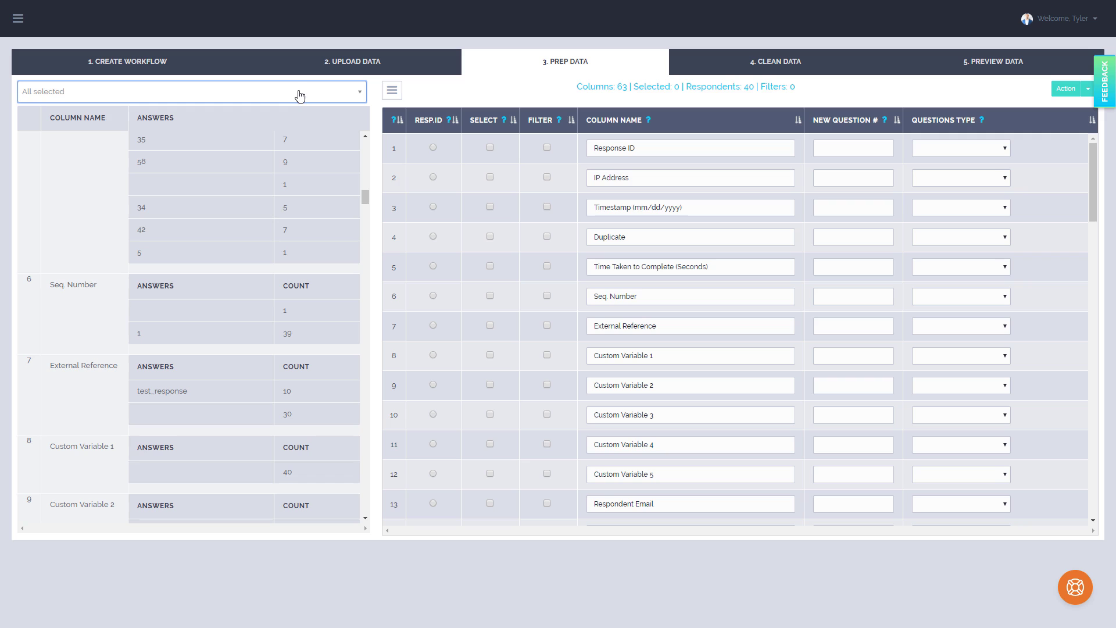
Step: View the answer counts of single columns in turn, including Timestamp, Time Taken to Complete and Duplicate
{"action": "left_click", "coordinate": [395, 185]}
{"action": "left_click", "coordinate": [394, 209]}
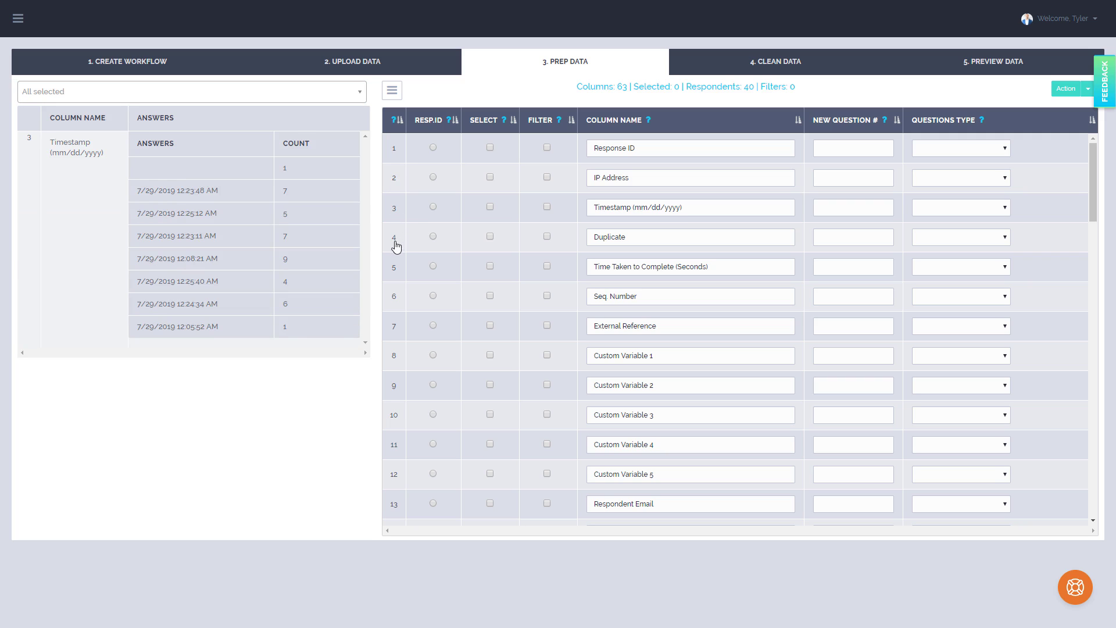
{"action": "left_click", "coordinate": [396, 246]}
{"action": "left_click", "coordinate": [395, 266]}
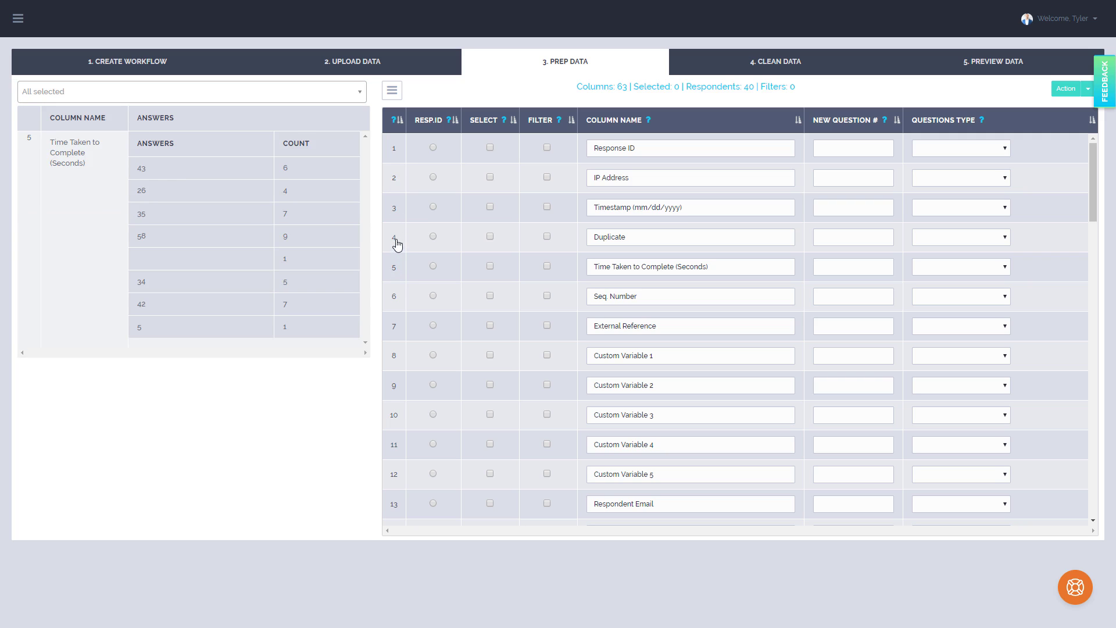
{"action": "left_click", "coordinate": [396, 243]}
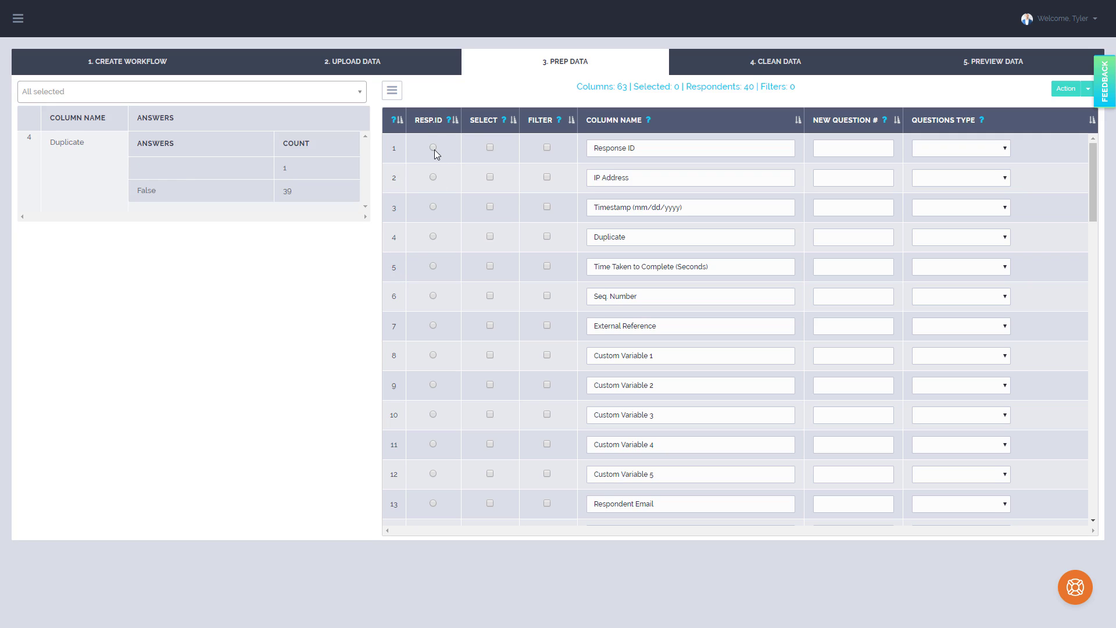
Step: Set the Response ID column as the respondent ID
{"action": "left_click", "coordinate": [433, 147]}
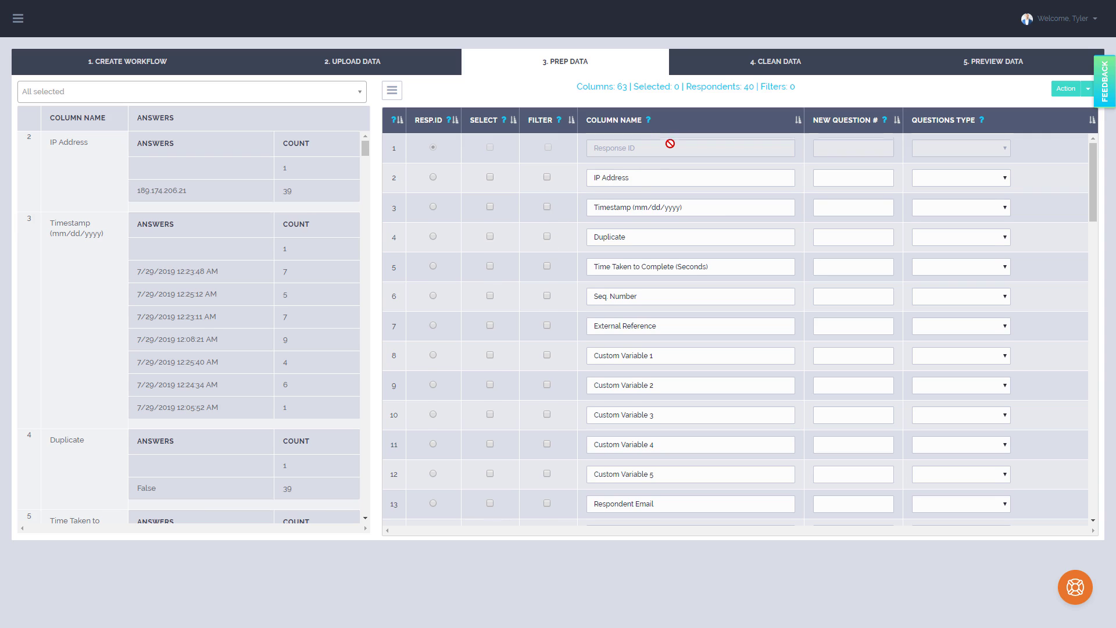
Step: Look through the column list for the metadata columns that come before the survey questions
{"action": "scroll", "coordinate": [672, 143], "scroll_direction": "down", "scroll_amount": 4}
{"action": "scroll", "coordinate": [671, 162], "scroll_direction": "down", "scroll_amount": 2}
{"action": "scroll", "coordinate": [680, 180], "scroll_direction": "up", "scroll_amount": 6}
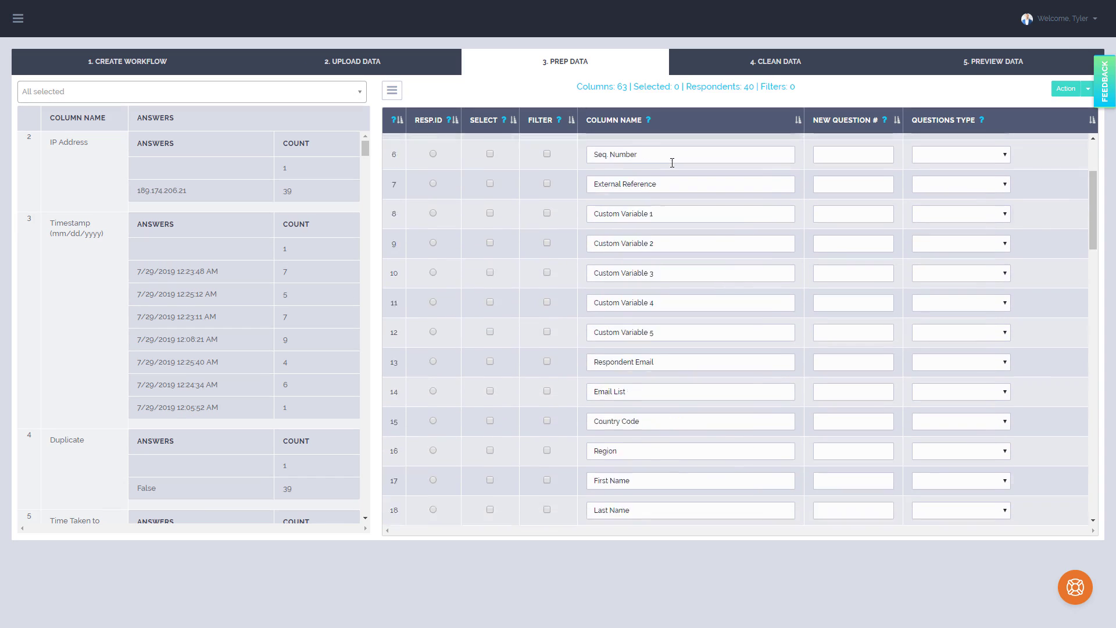
{"action": "left_click", "coordinate": [655, 233]}
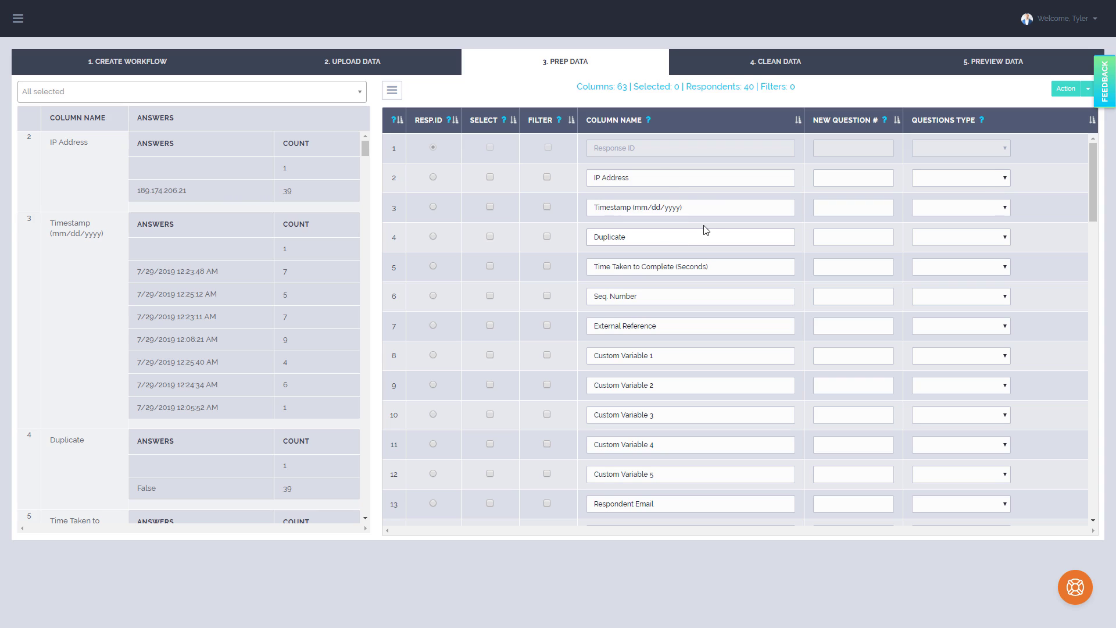
{"action": "scroll", "coordinate": [672, 192], "scroll_direction": "down", "scroll_amount": 5}
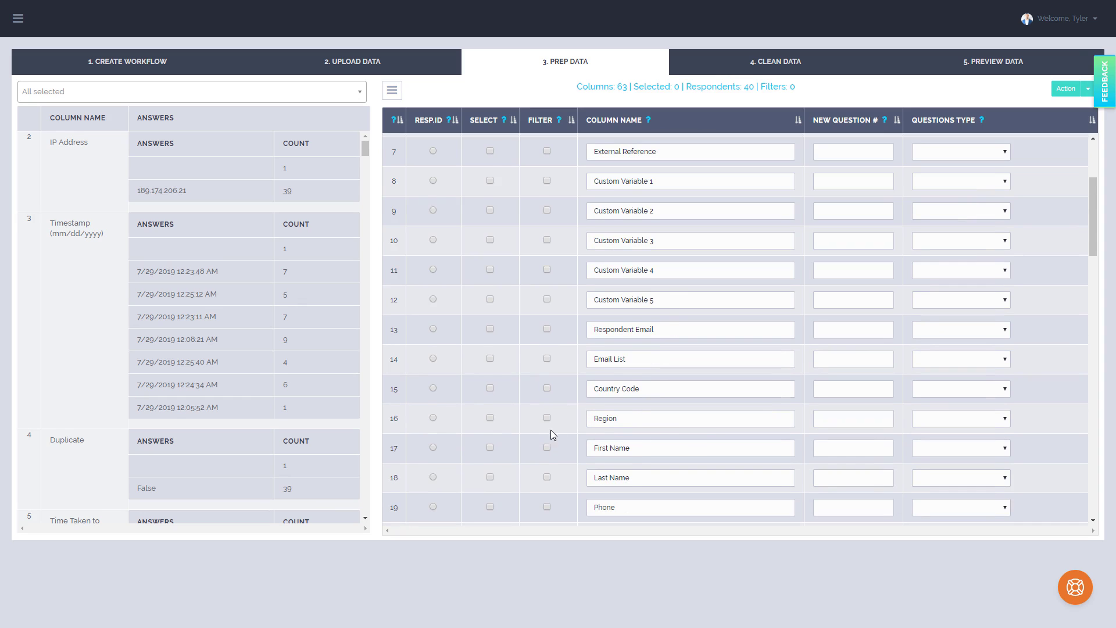
{"action": "scroll", "coordinate": [514, 294], "scroll_direction": "up", "scroll_amount": 2}
{"action": "scroll", "coordinate": [514, 294], "scroll_direction": "up", "scroll_amount": 3}
Step: Hide the metadata columns from IP Address through Region, numbers 2 to 16
{"action": "left_click", "coordinate": [492, 176]}
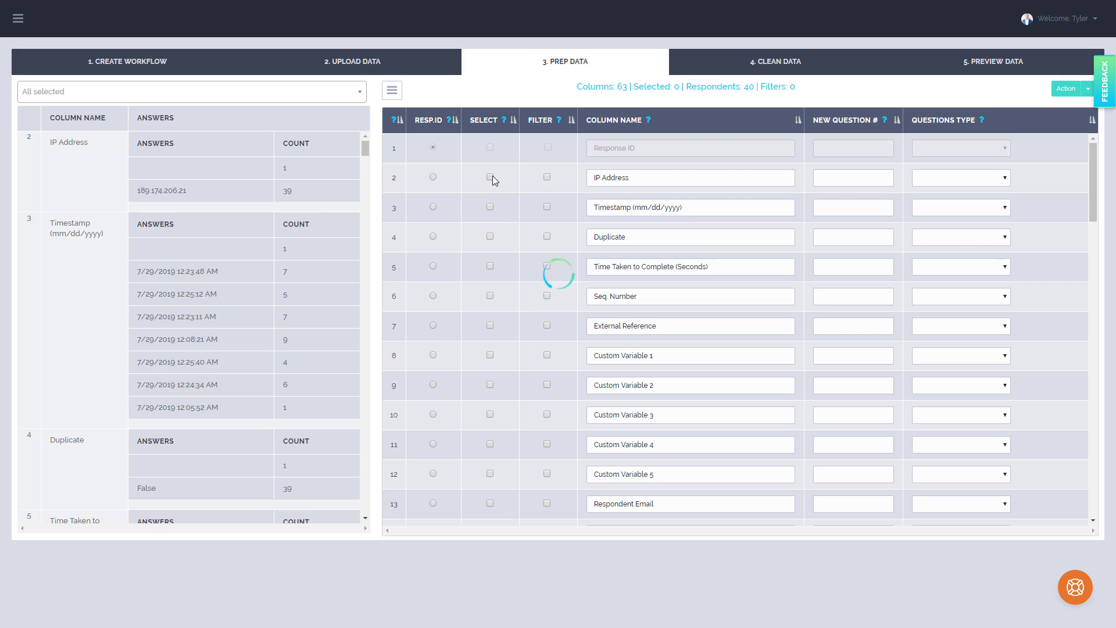
{"action": "left_click", "coordinate": [490, 205]}
{"action": "left_click", "coordinate": [492, 238]}
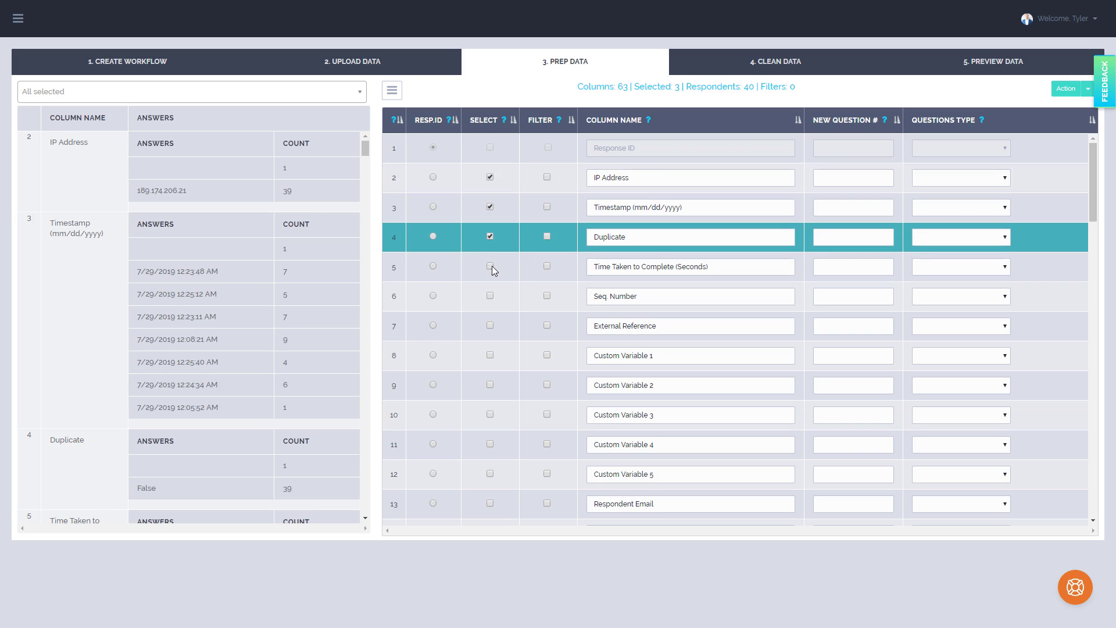
{"action": "left_click", "coordinate": [492, 267]}
{"action": "left_click", "coordinate": [490, 295]}
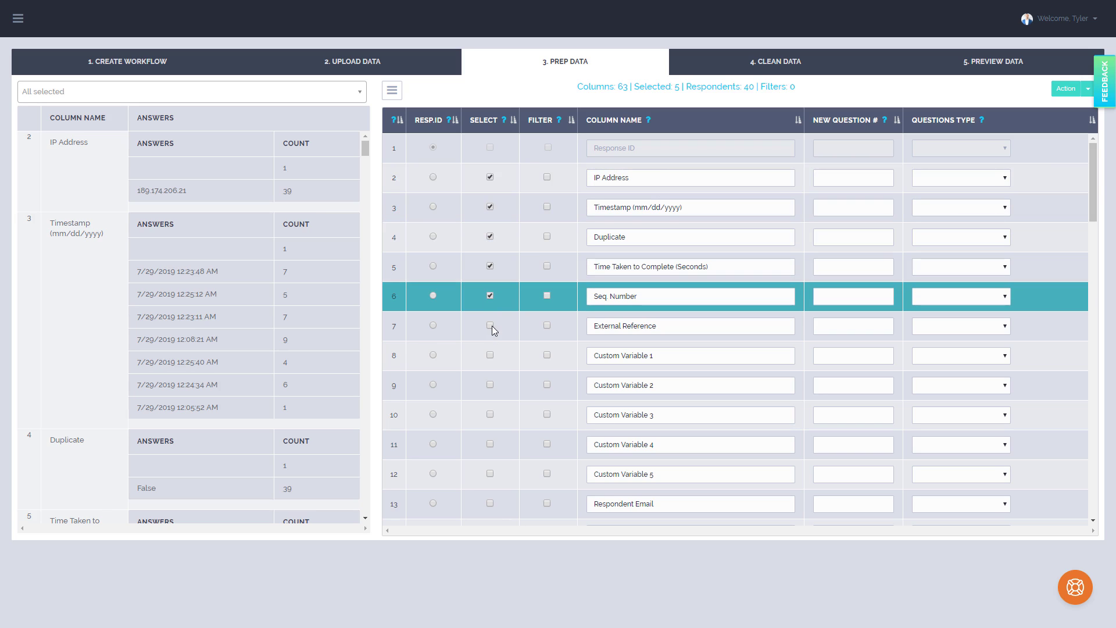
{"action": "left_click", "coordinate": [493, 325]}
{"action": "left_click", "coordinate": [493, 354]}
{"action": "left_click", "coordinate": [492, 385]}
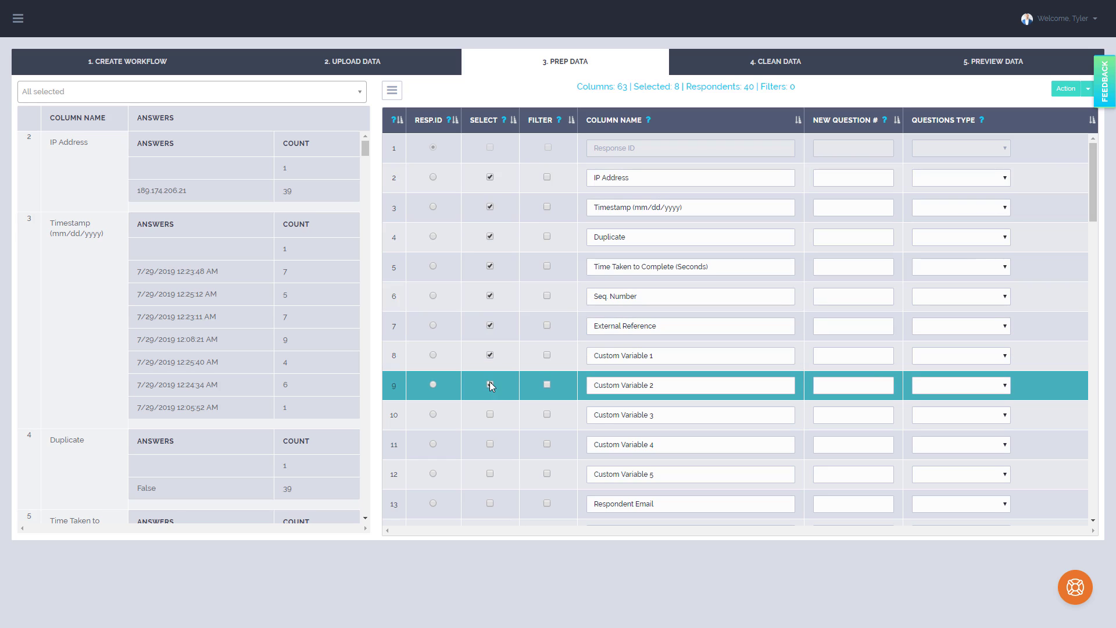
{"action": "left_click", "coordinate": [490, 421]}
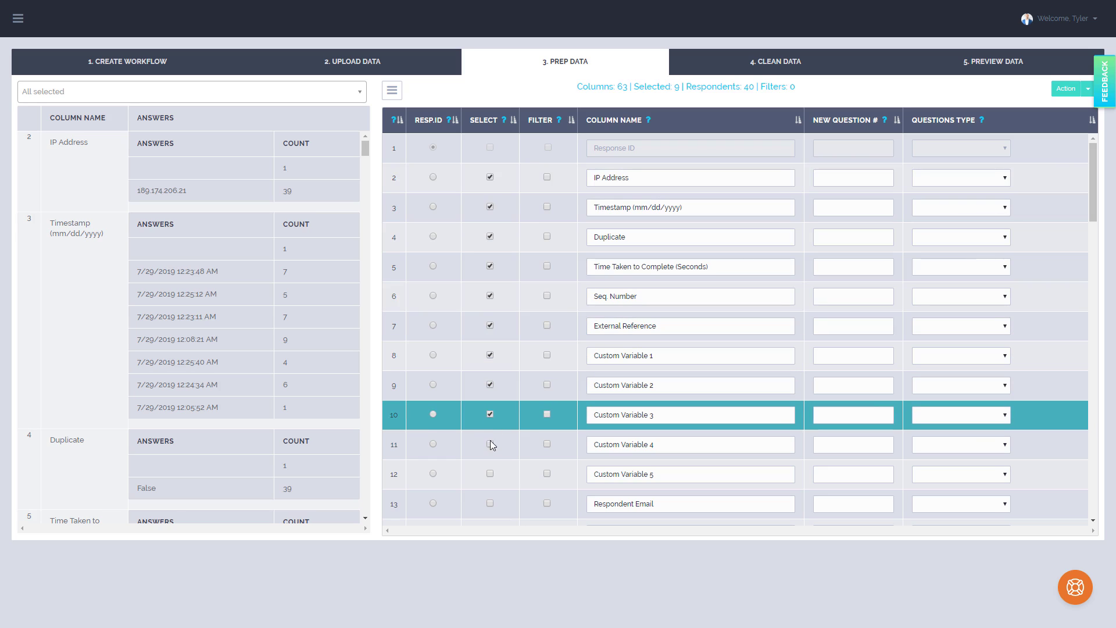
{"action": "left_click", "coordinate": [490, 445]}
{"action": "left_click", "coordinate": [492, 474]}
{"action": "left_click", "coordinate": [489, 503]}
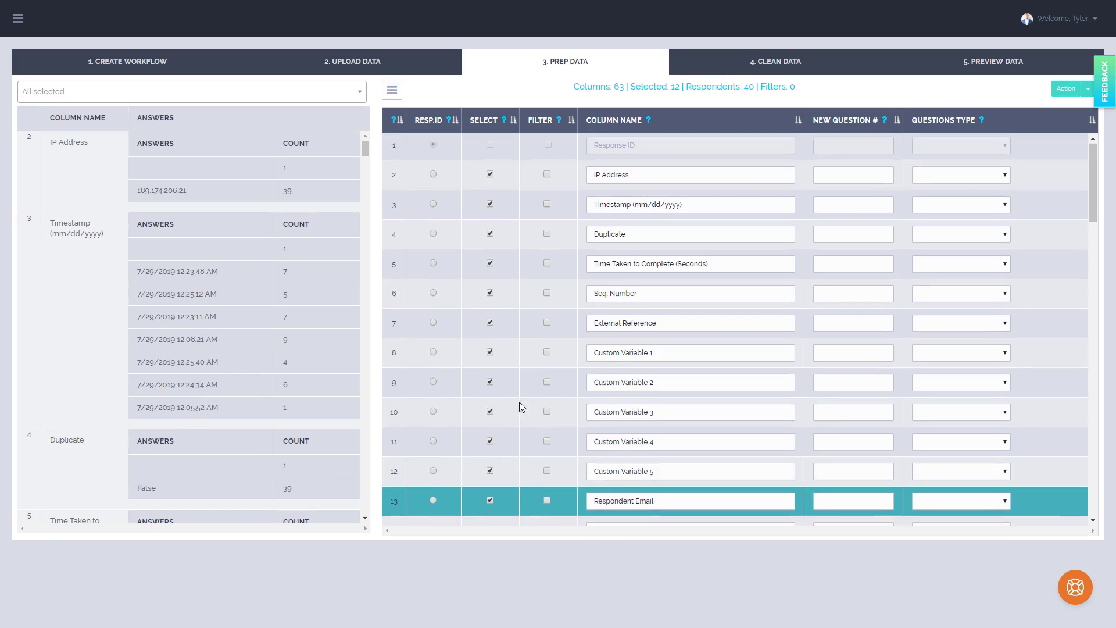
{"action": "scroll", "coordinate": [519, 402], "scroll_direction": "down", "scroll_amount": 2}
{"action": "left_click", "coordinate": [490, 417]}
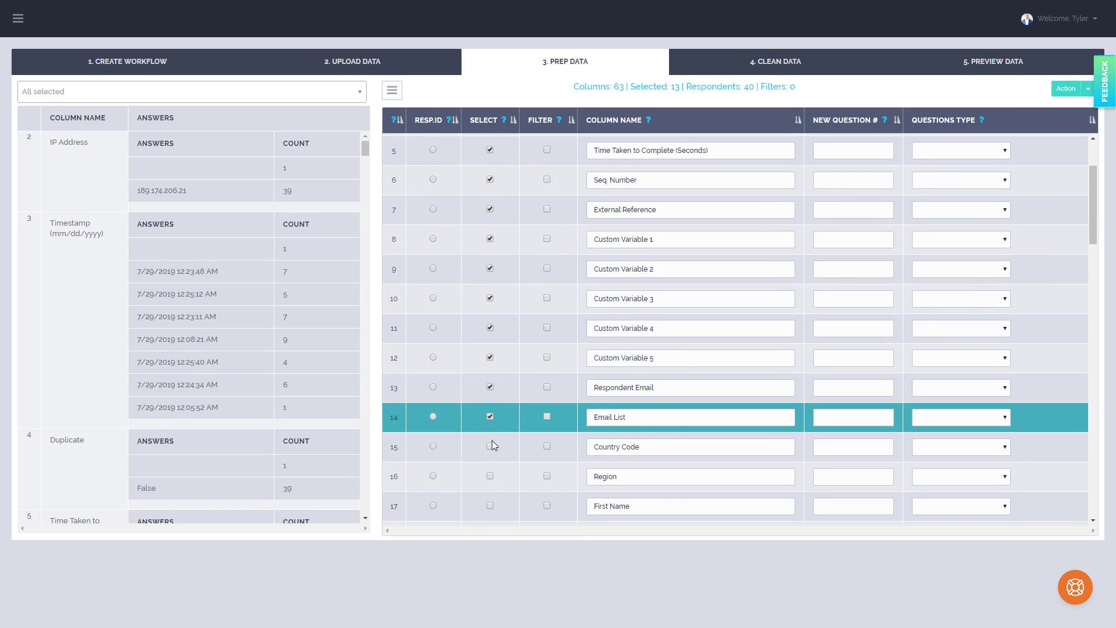
{"action": "left_click", "coordinate": [490, 447]}
{"action": "left_click", "coordinate": [490, 477]}
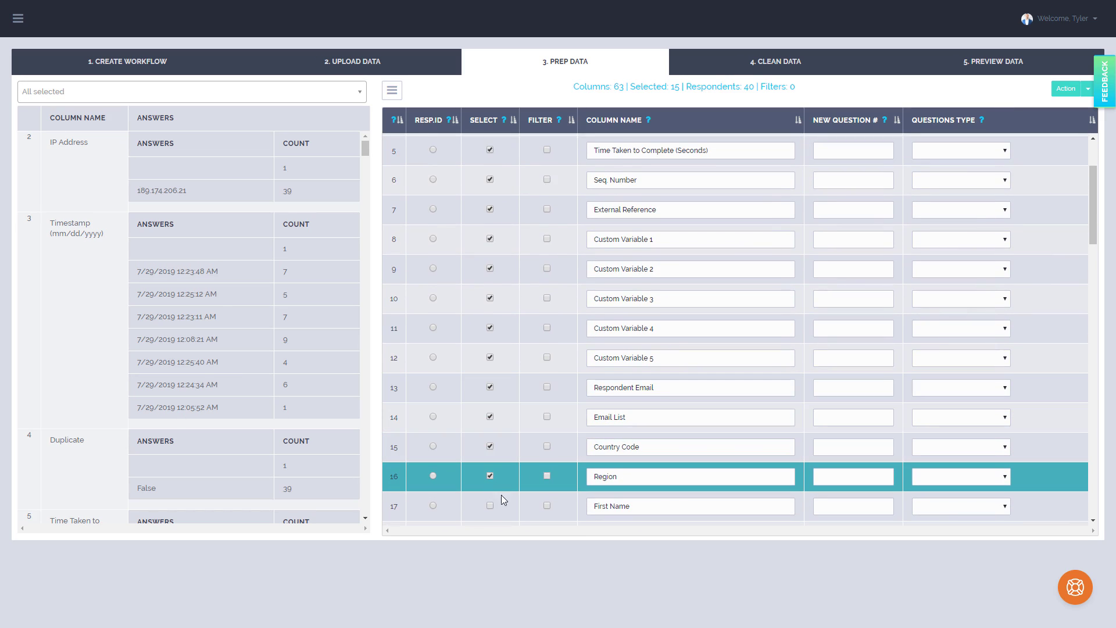
{"action": "left_click", "coordinate": [1060, 91]}
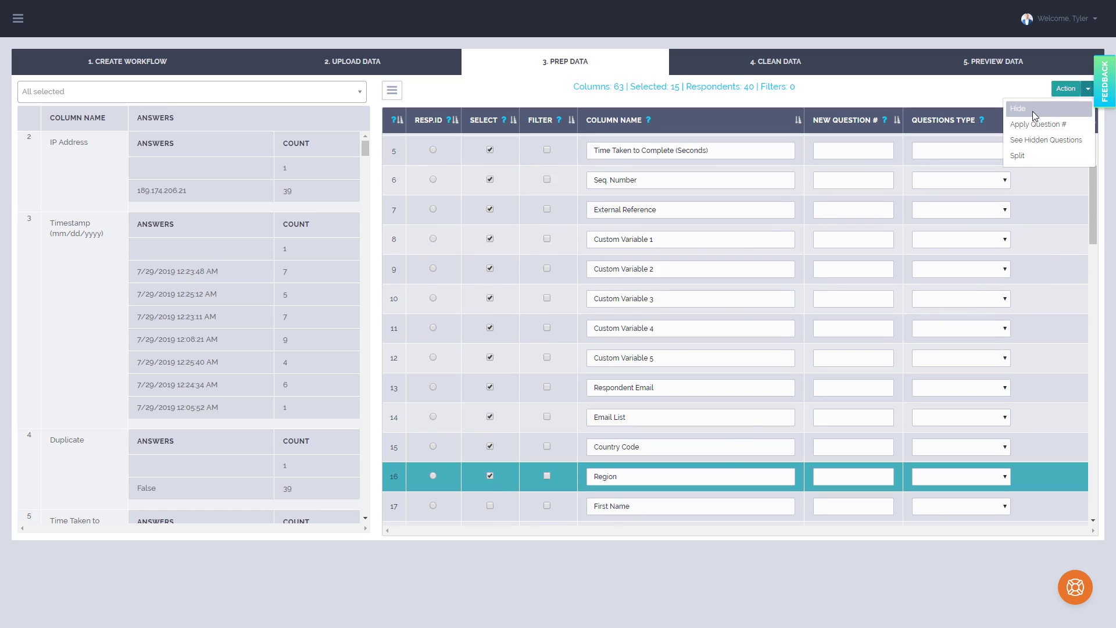
{"action": "left_click", "coordinate": [1018, 109]}
{"action": "left_click", "coordinate": [720, 336]}
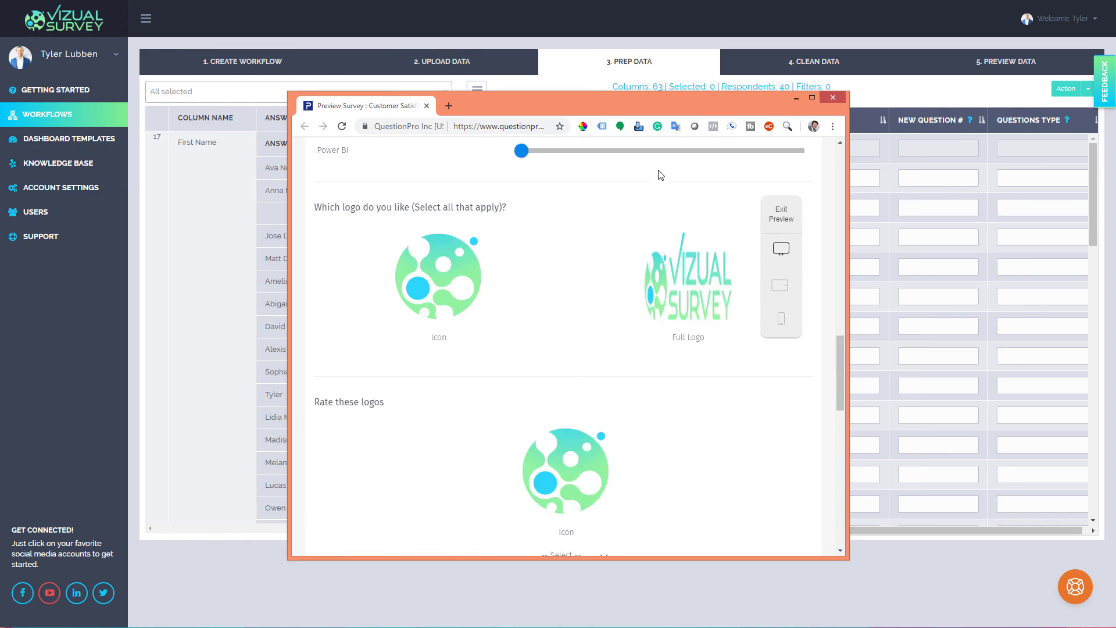
Step: Check the Contact Information fields at the start of the QuestionPro survey preview, and return to Vizual Survey
{"action": "scroll", "coordinate": [660, 186], "scroll_direction": "up", "scroll_amount": 5}
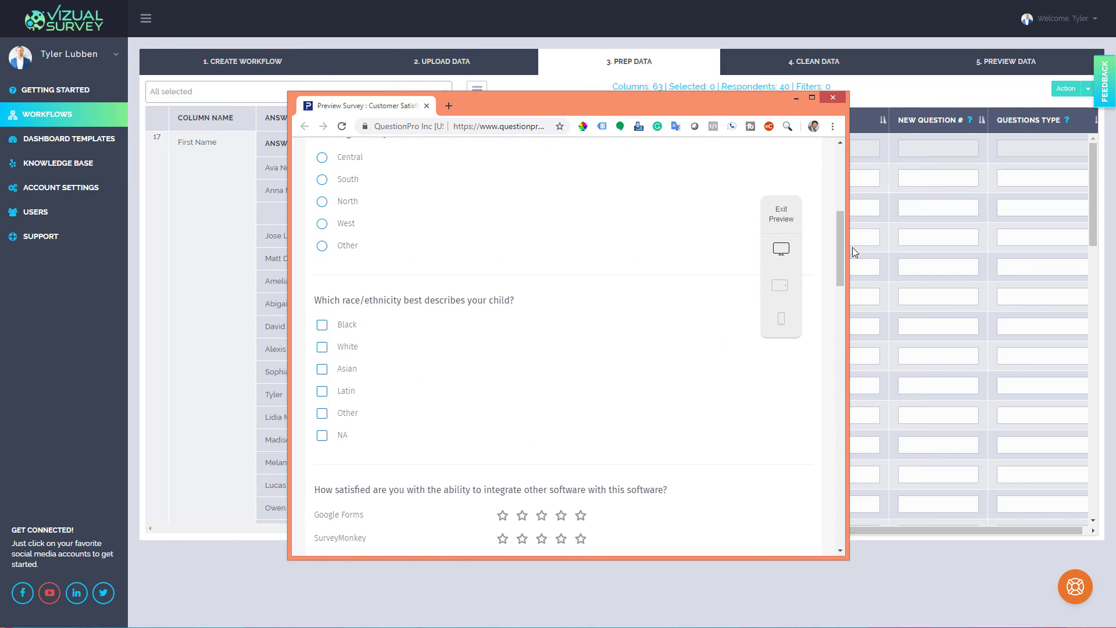
{"action": "left_click_drag", "start_coordinate": [842, 257], "coordinate": [840, 170]}
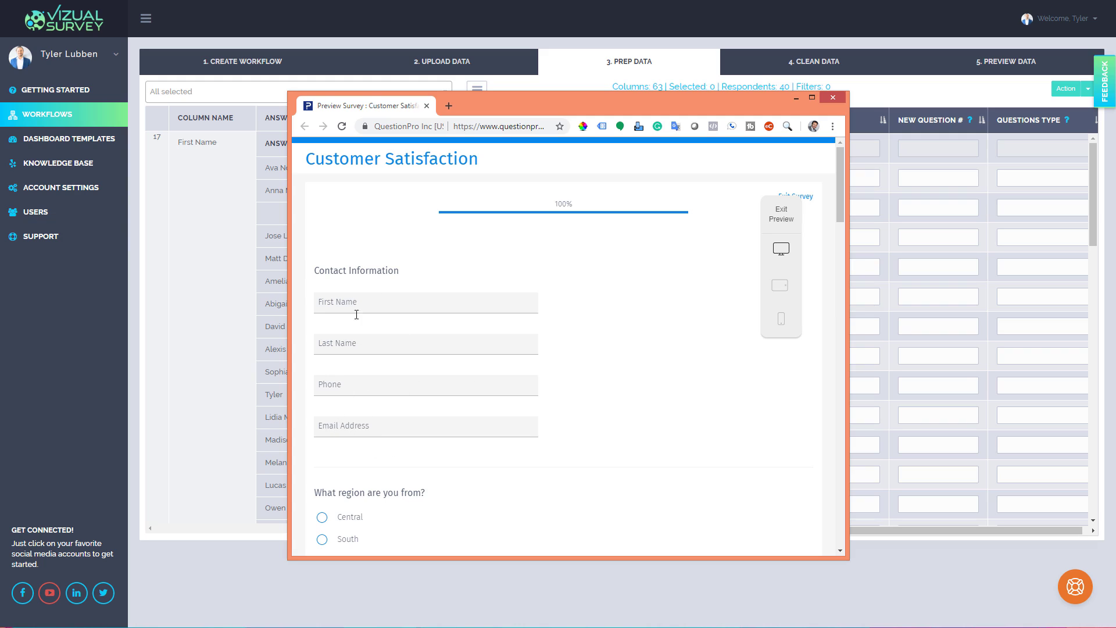
{"action": "left_click", "coordinate": [797, 98]}
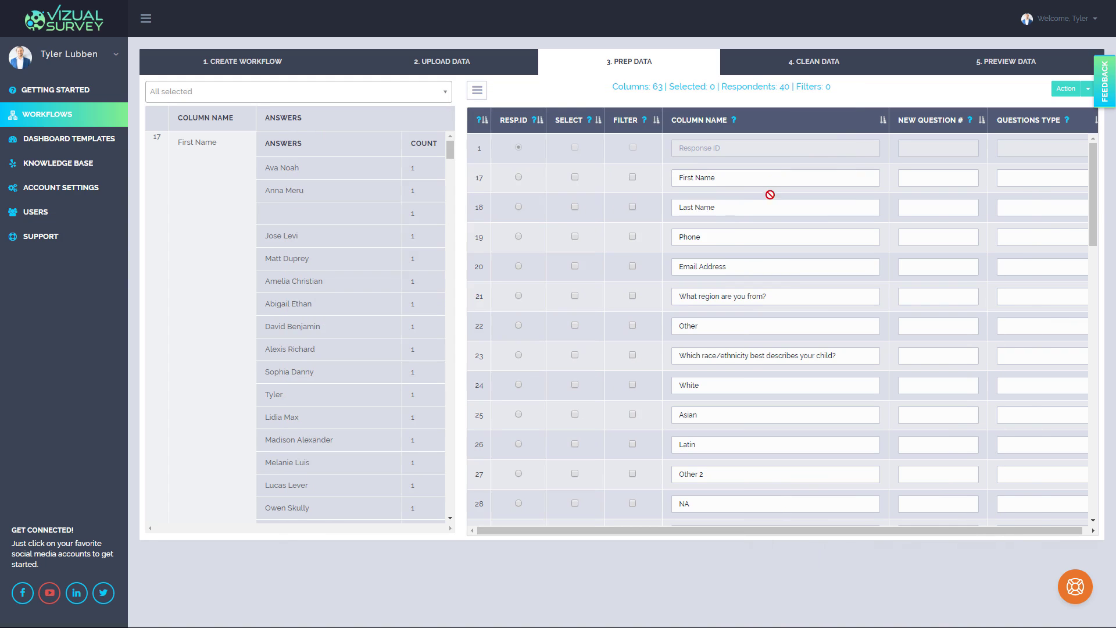
Step: Hide the Last Name, Phone and Email Address columns
{"action": "left_click", "coordinate": [575, 208]}
{"action": "left_click", "coordinate": [575, 237]}
{"action": "left_click", "coordinate": [575, 267]}
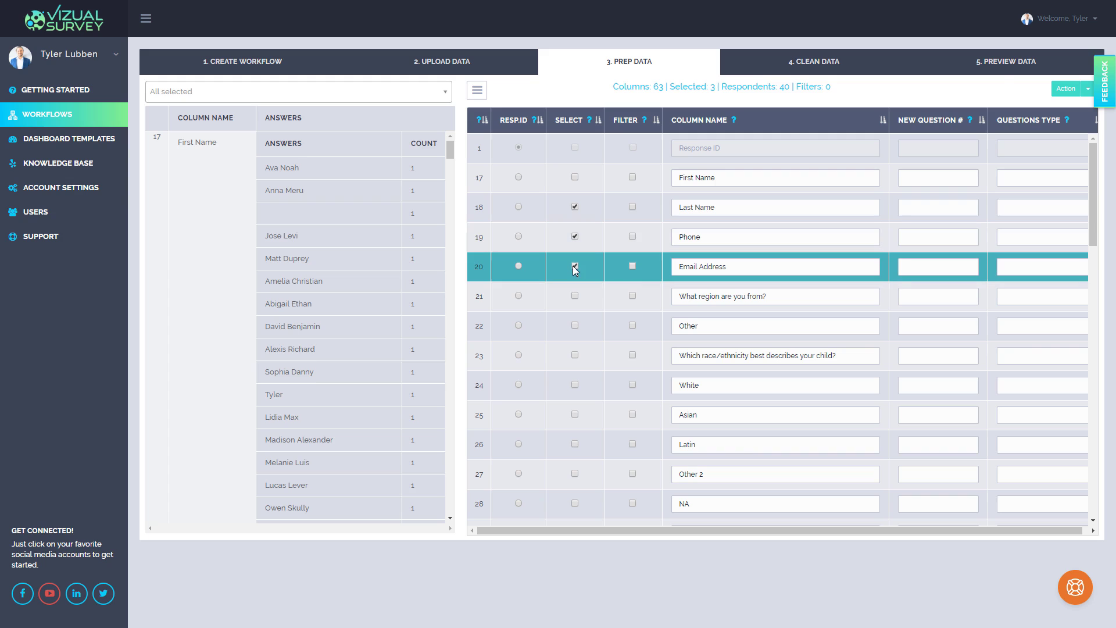
{"action": "left_click", "coordinate": [1067, 89]}
{"action": "left_click", "coordinate": [1049, 111]}
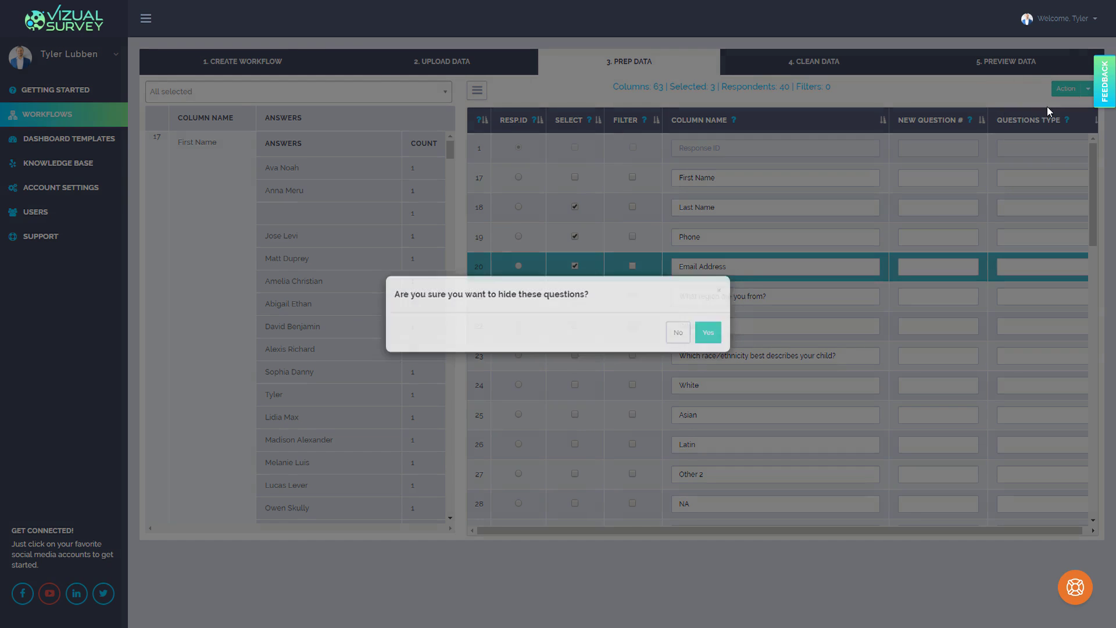
{"action": "left_click", "coordinate": [708, 332]}
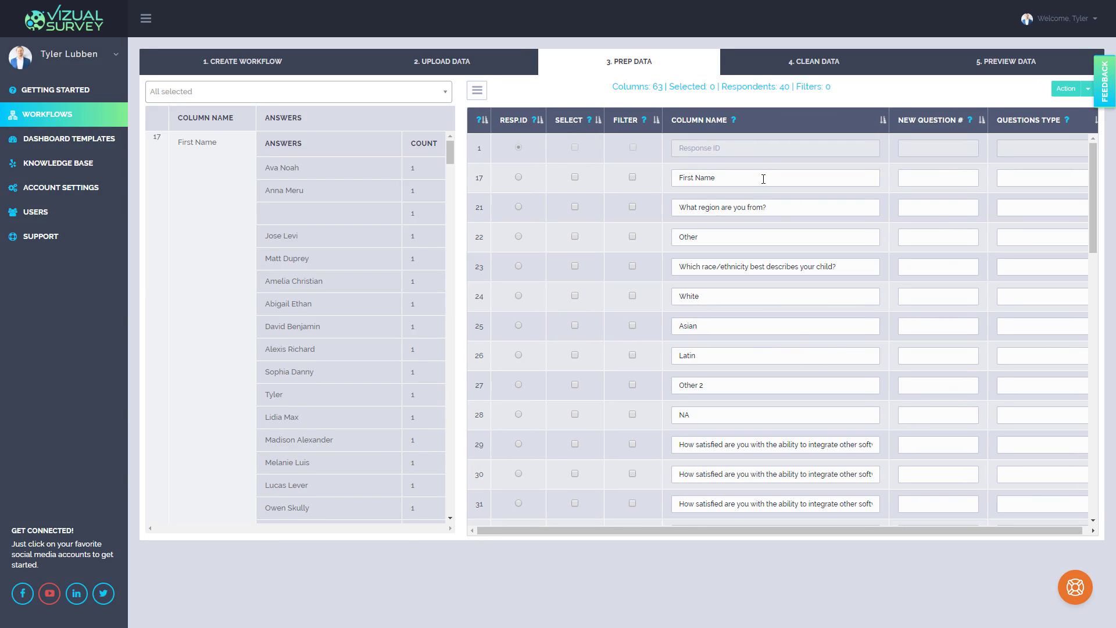
Step: Give the First Name column new question number 1 and question type Textbox, consulting the help article's Question Type Crosswalk
{"action": "left_click", "coordinate": [951, 176]}
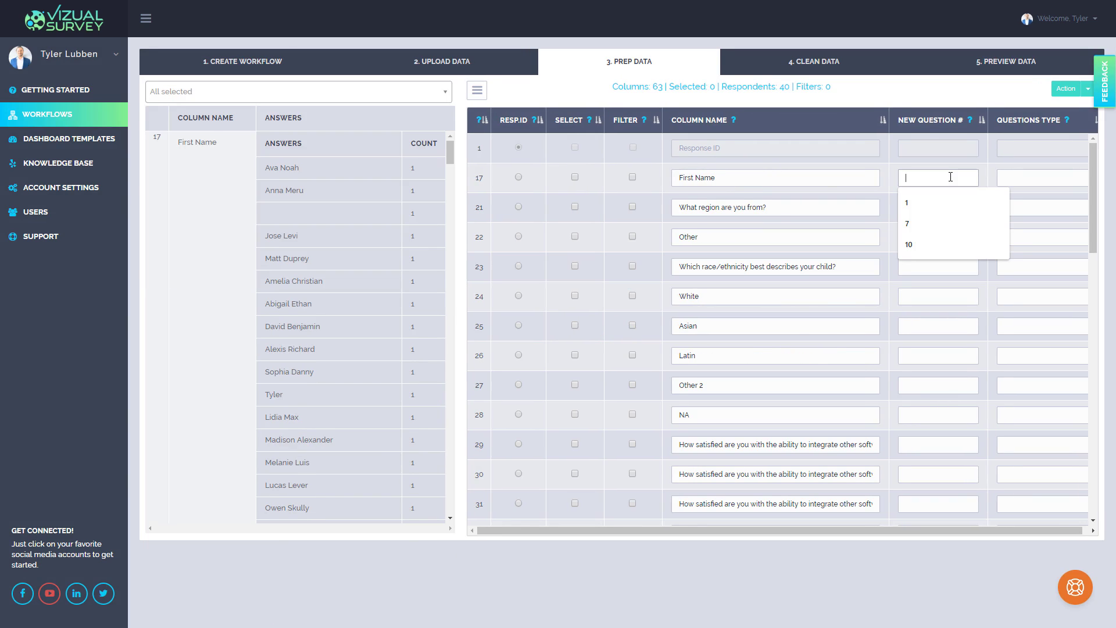
{"action": "type", "text": "1"}
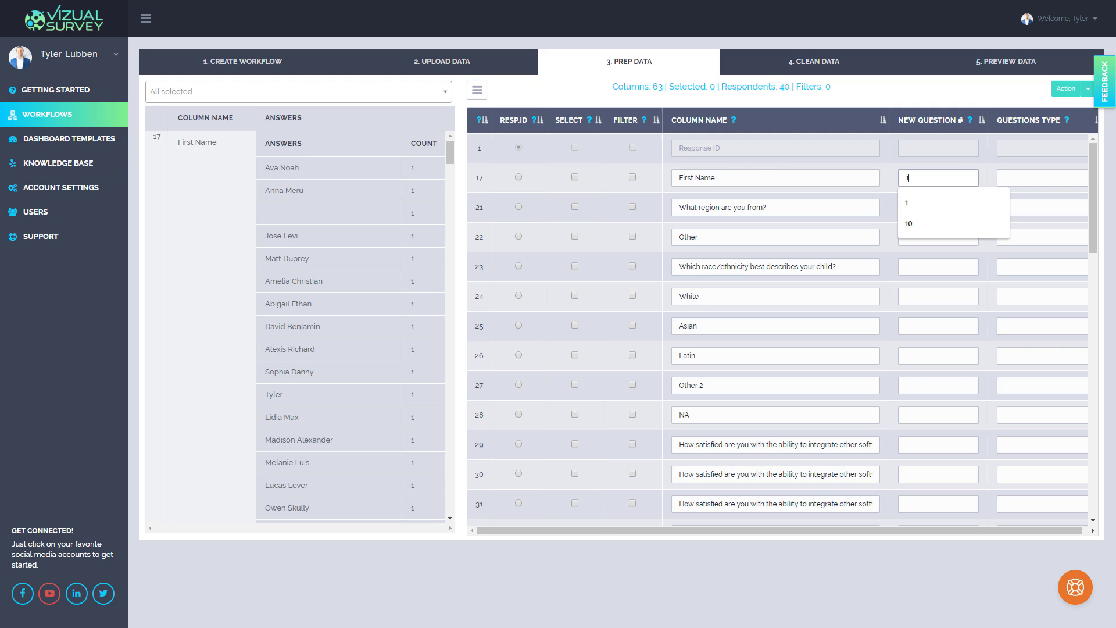
{"action": "key", "text": "alt+Tab"}
{"action": "left_click_drag", "start_coordinate": [458, 80], "coordinate": [608, 49]}
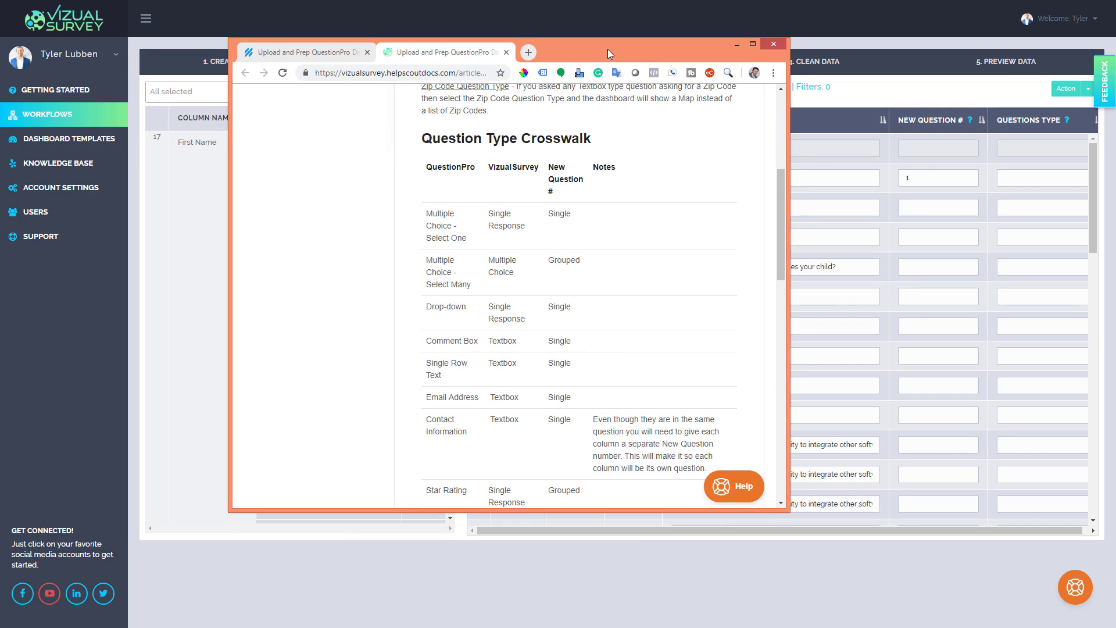
{"action": "scroll", "coordinate": [466, 334], "scroll_direction": "down", "scroll_amount": 1}
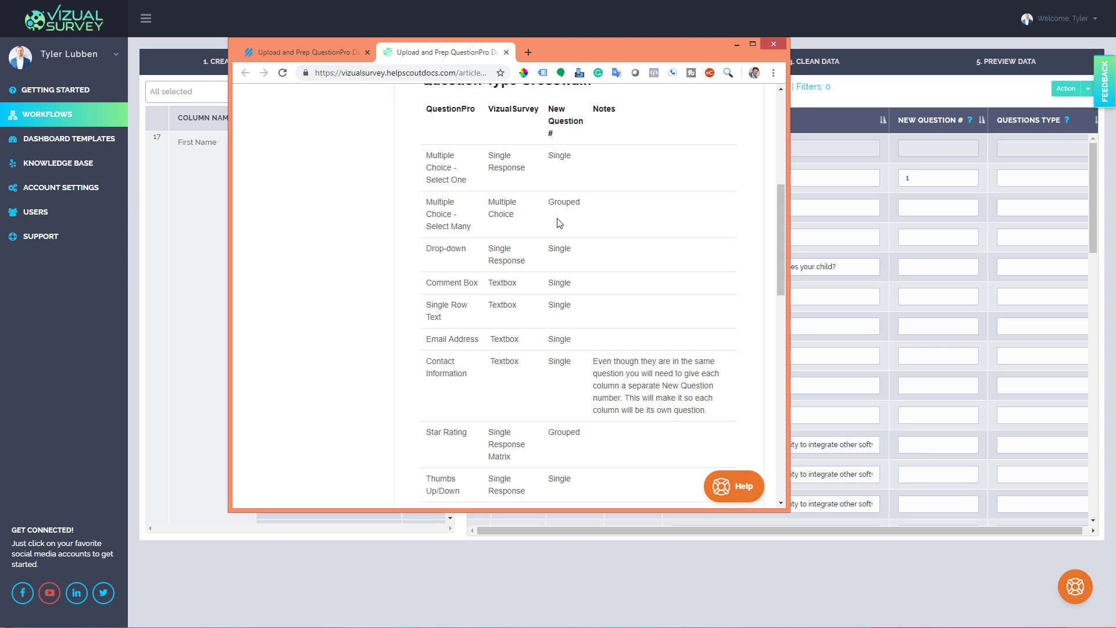
{"action": "left_click", "coordinate": [736, 45]}
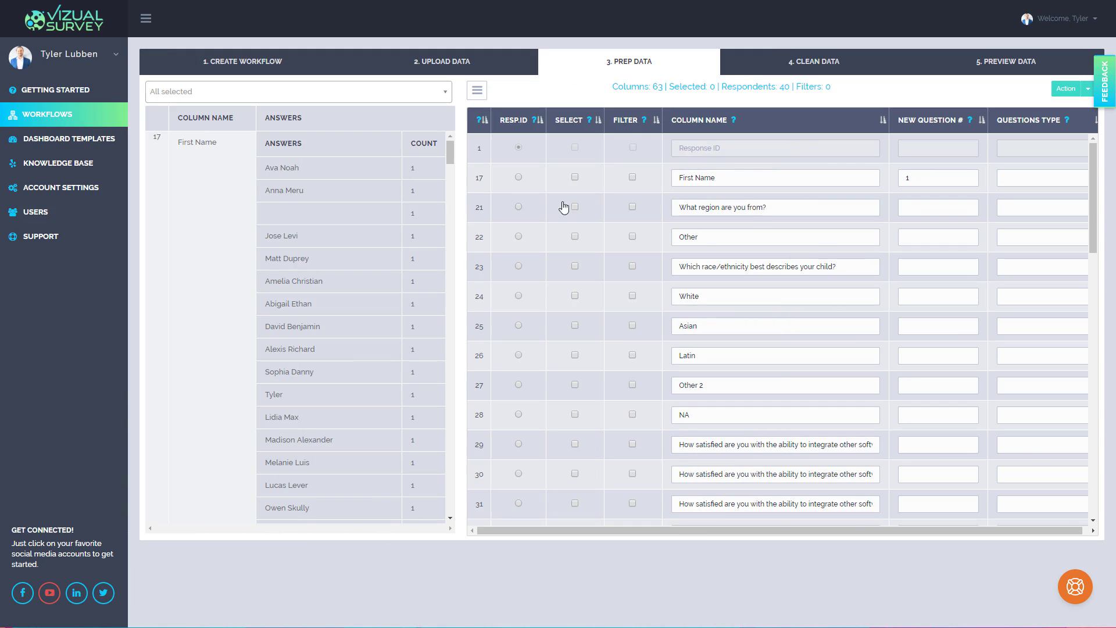
{"action": "left_click", "coordinate": [1034, 178]}
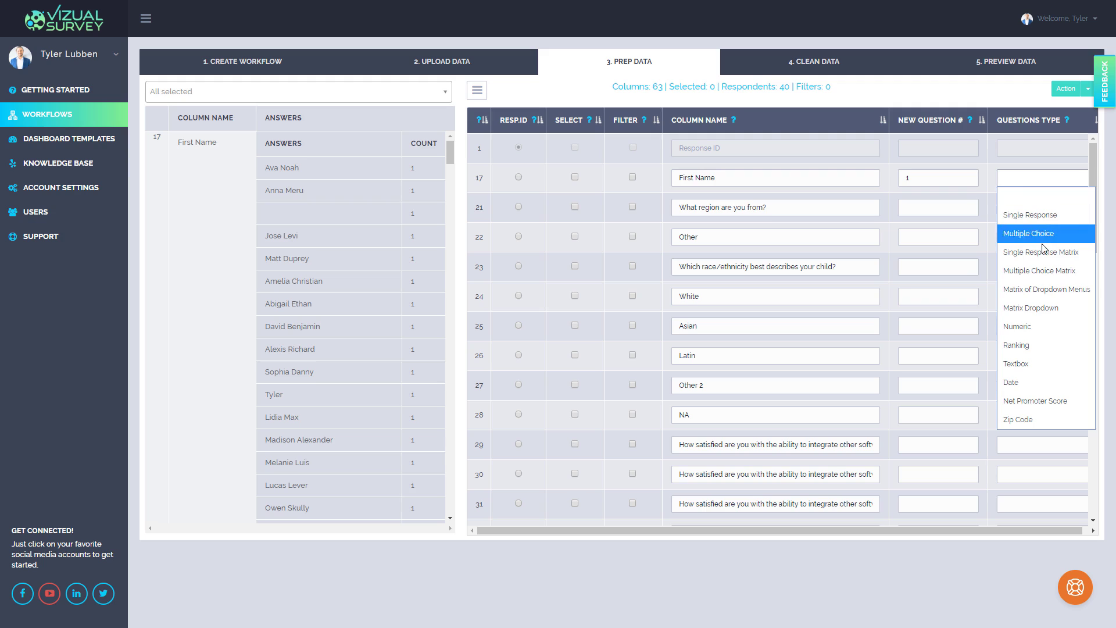
{"action": "left_click", "coordinate": [1038, 363]}
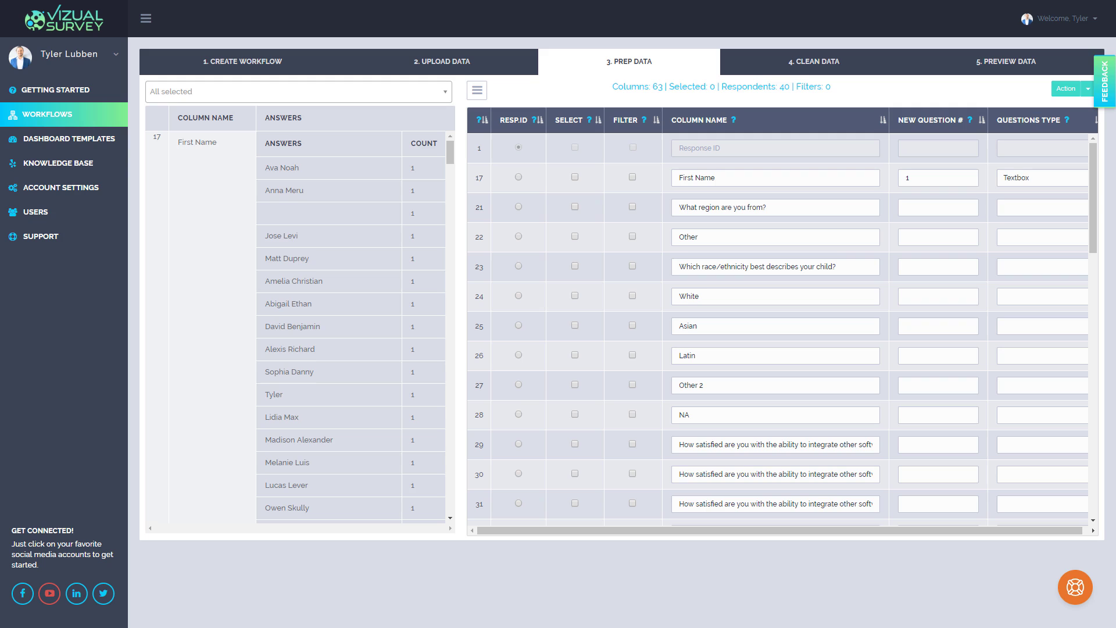
Step: Try the region question's options, including Other, in the QuestionPro preview and view the answers of columns 21 and 22 in Vizual Survey
{"action": "scroll", "coordinate": [547, 297], "scroll_direction": "down", "scroll_amount": 3}
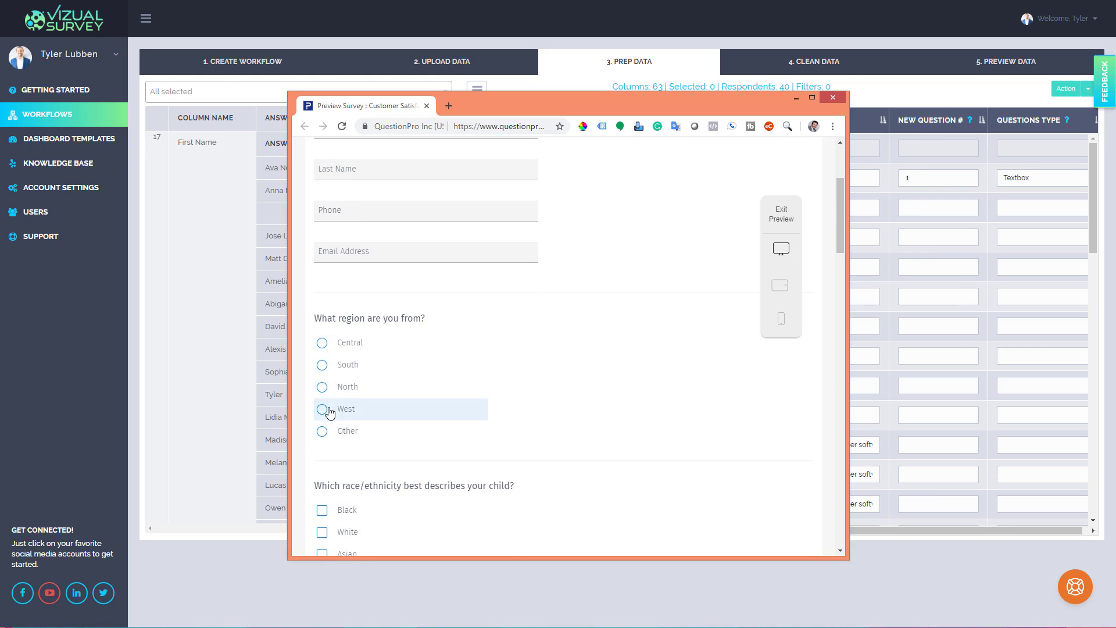
{"action": "left_click", "coordinate": [324, 344]}
{"action": "left_click", "coordinate": [323, 366]}
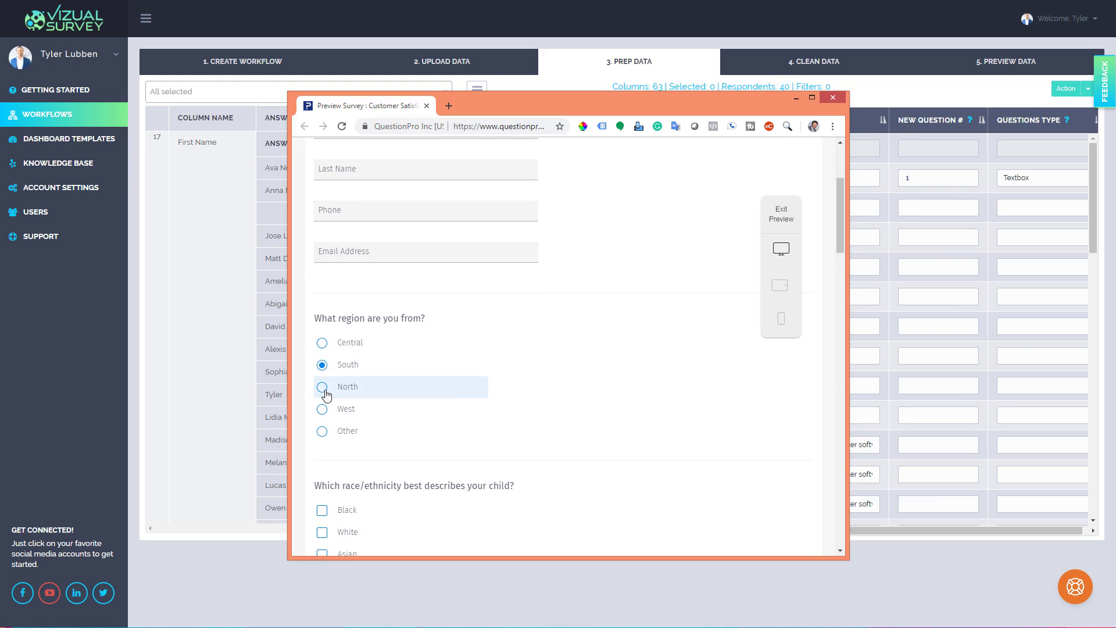
{"action": "left_click", "coordinate": [323, 388]}
{"action": "left_click", "coordinate": [323, 410]}
{"action": "left_click", "coordinate": [324, 432]}
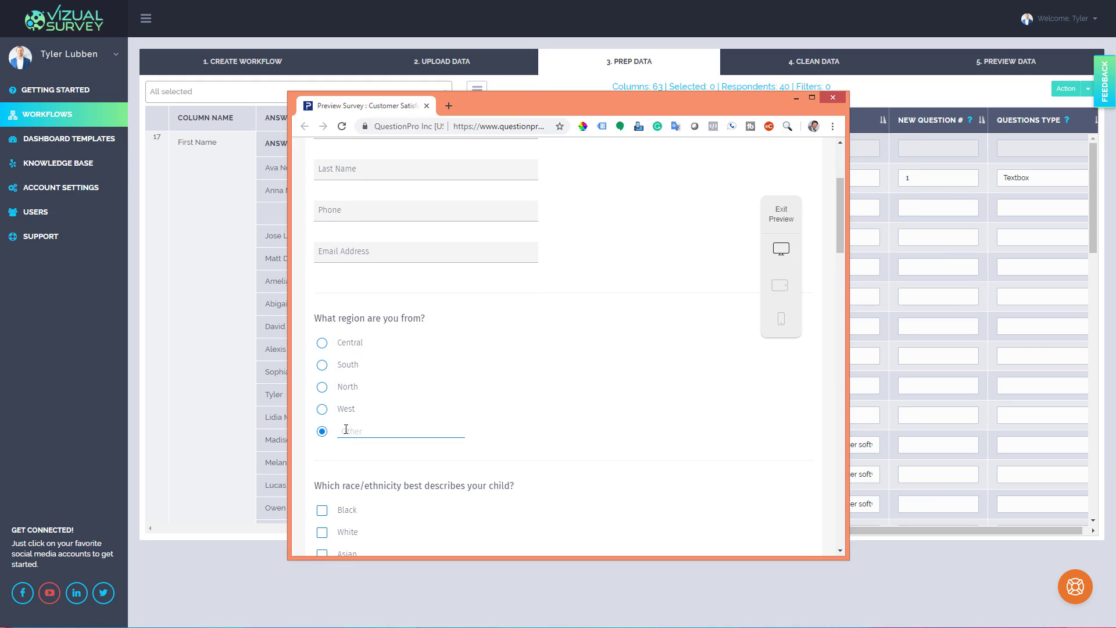
{"action": "left_click", "coordinate": [323, 410]}
{"action": "left_click", "coordinate": [324, 432]}
{"action": "left_click", "coordinate": [323, 433]}
{"action": "left_click_drag", "start_coordinate": [760, 109], "coordinate": [0, 109]}
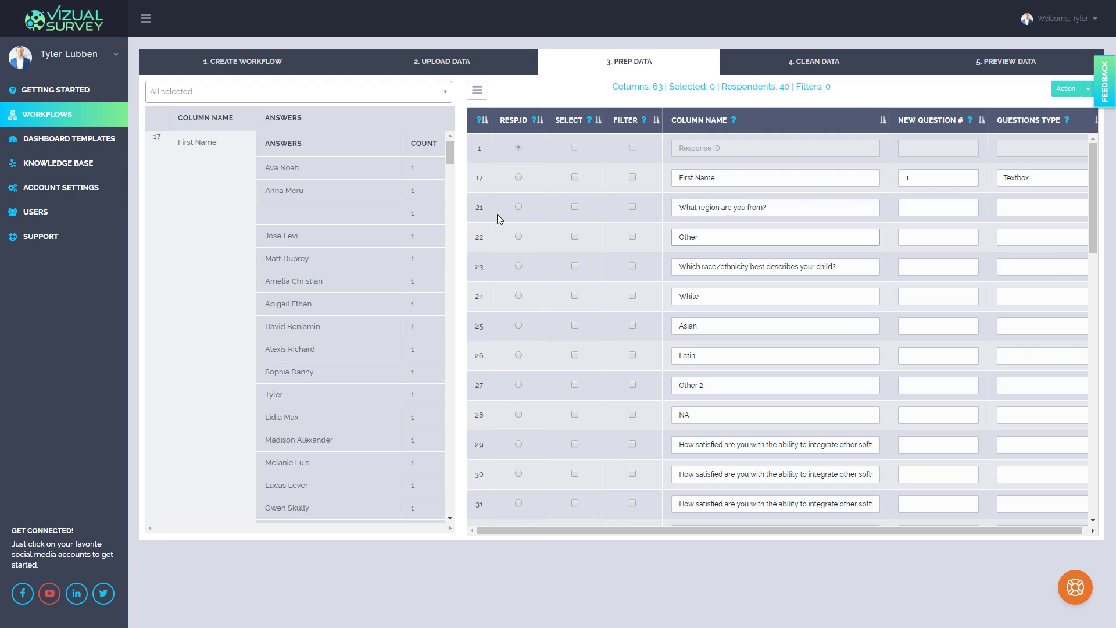
{"action": "left_click", "coordinate": [484, 210]}
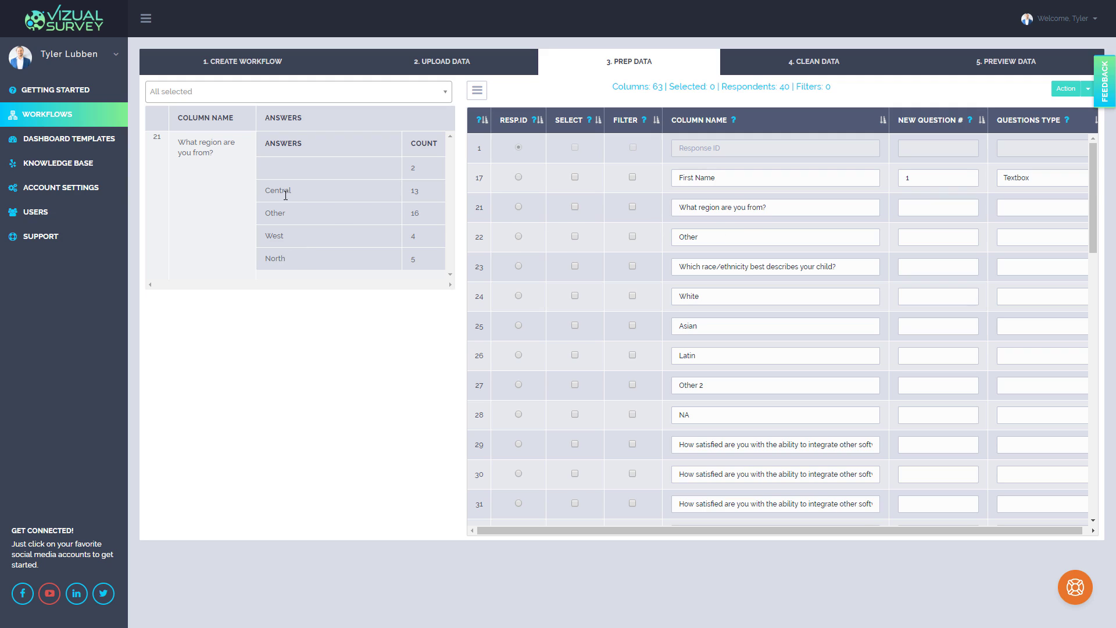
{"action": "left_click", "coordinate": [486, 241]}
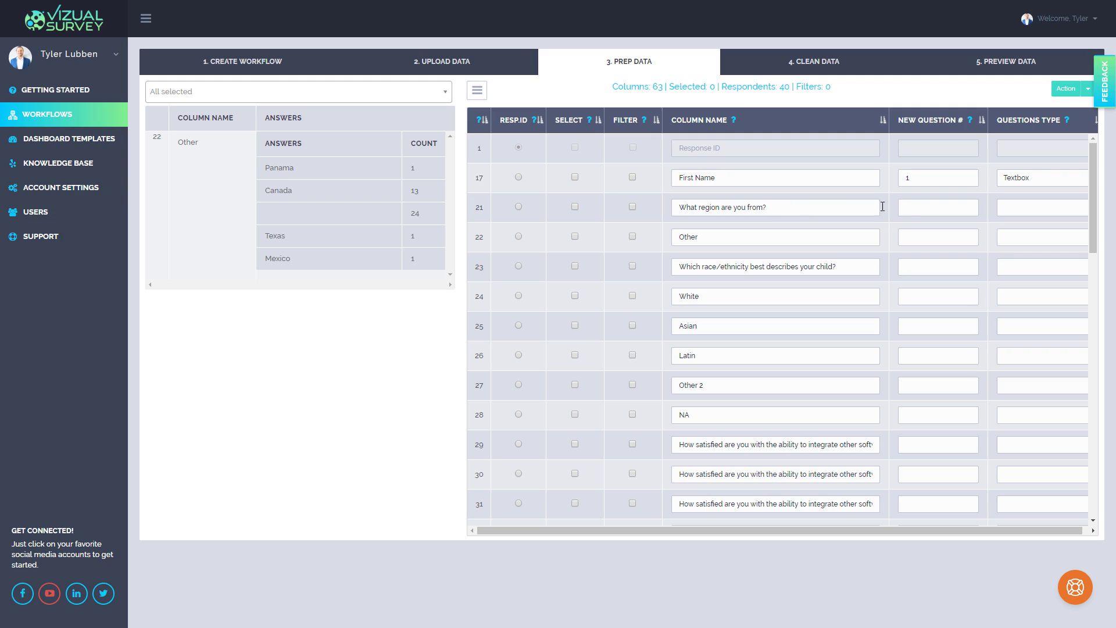
Step: Give the region question new question number 2 and question type Single Response, consulting the help article's Question Type Crosswalk
{"action": "left_click", "coordinate": [919, 203]}
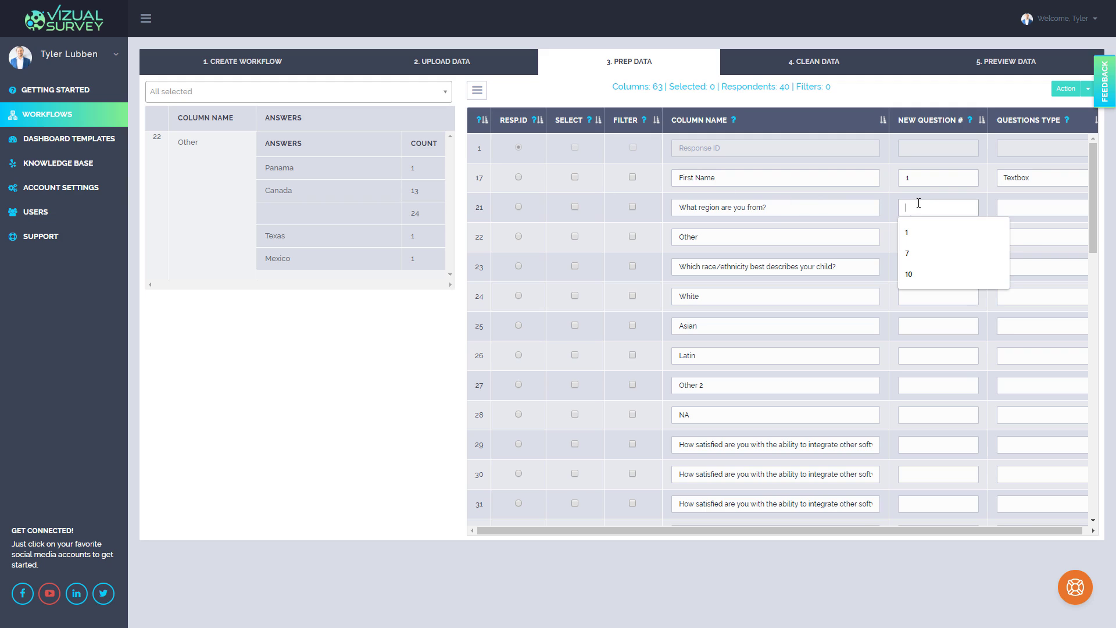
{"action": "type", "text": "2"}
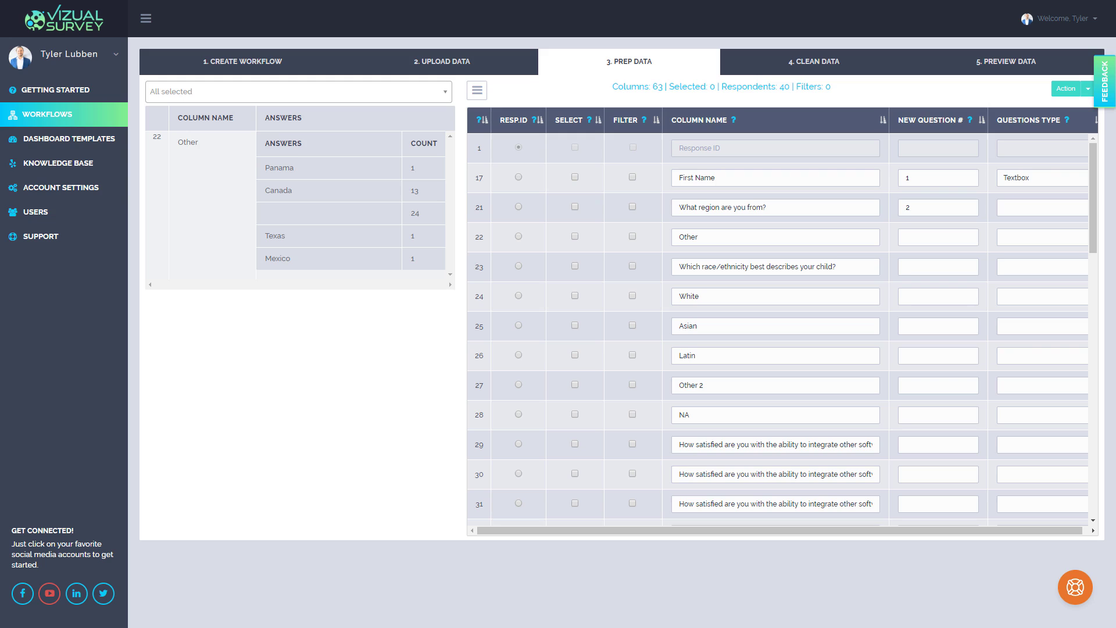
{"action": "key", "text": "alt+Tab"}
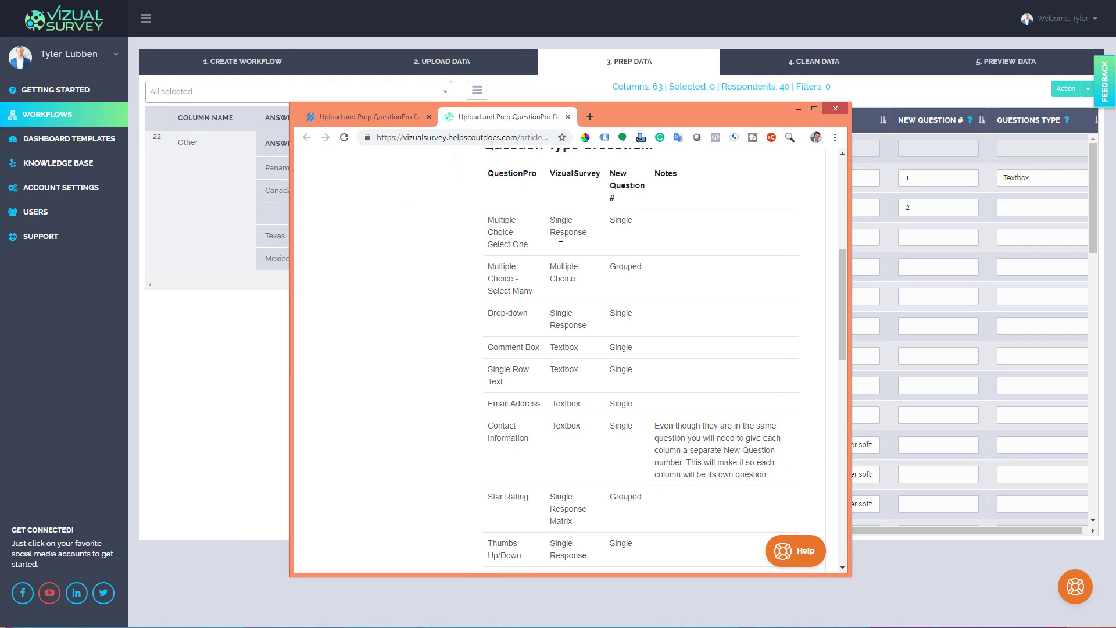
{"action": "scroll", "coordinate": [528, 328], "scroll_direction": "down", "scroll_amount": 3}
{"action": "scroll", "coordinate": [528, 328], "scroll_direction": "down", "scroll_amount": 10}
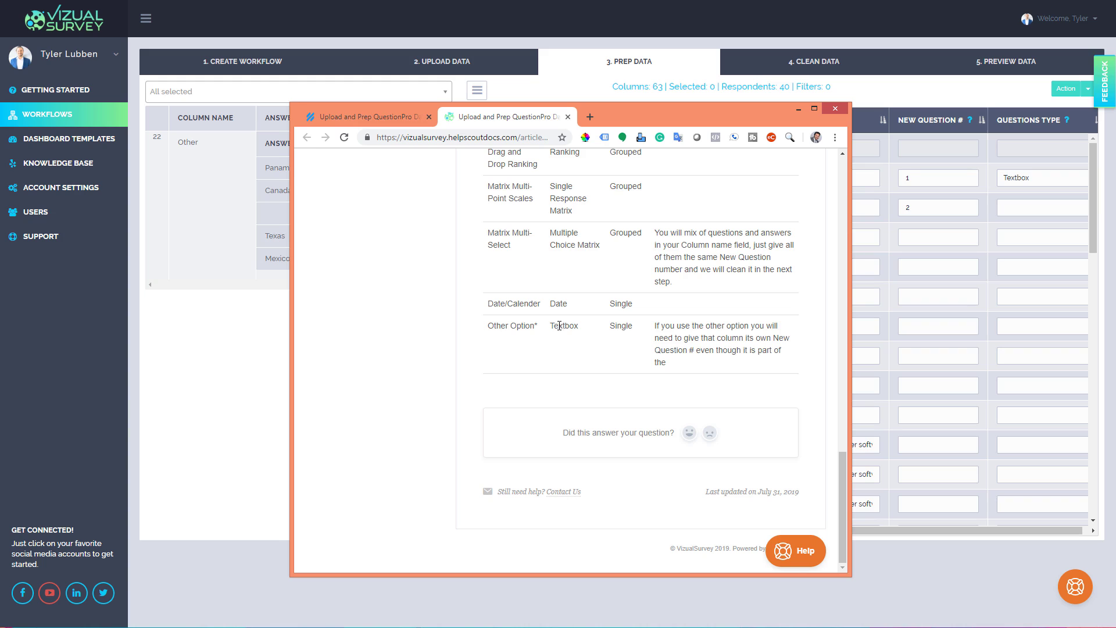
{"action": "left_click_drag", "start_coordinate": [657, 121], "coordinate": [1115, 121]}
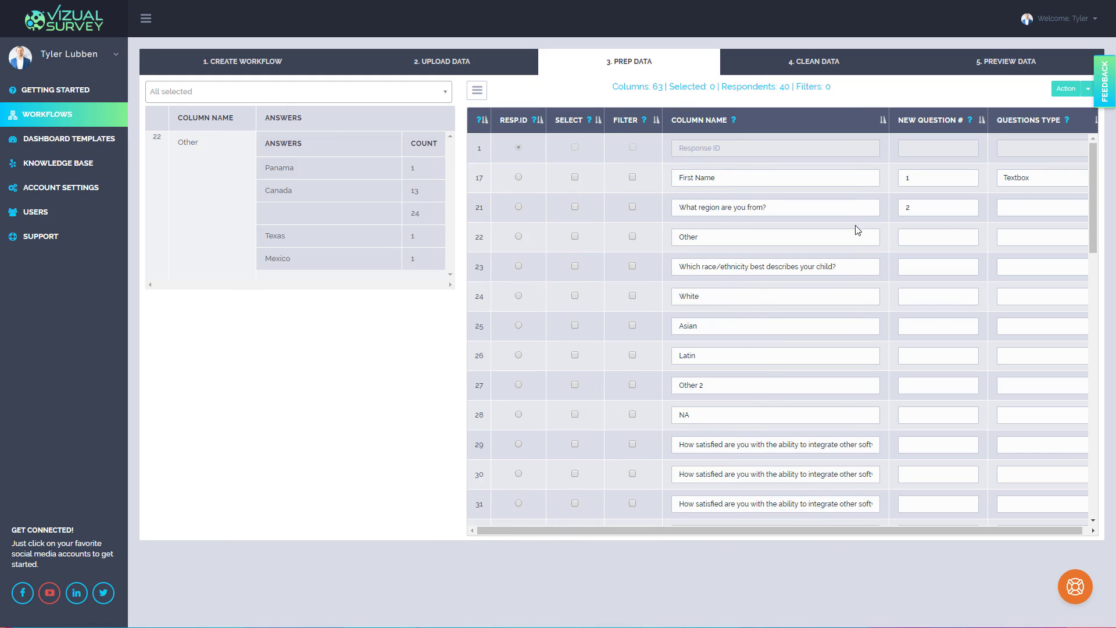
{"action": "left_click", "coordinate": [1007, 210]}
{"action": "left_click", "coordinate": [1026, 242]}
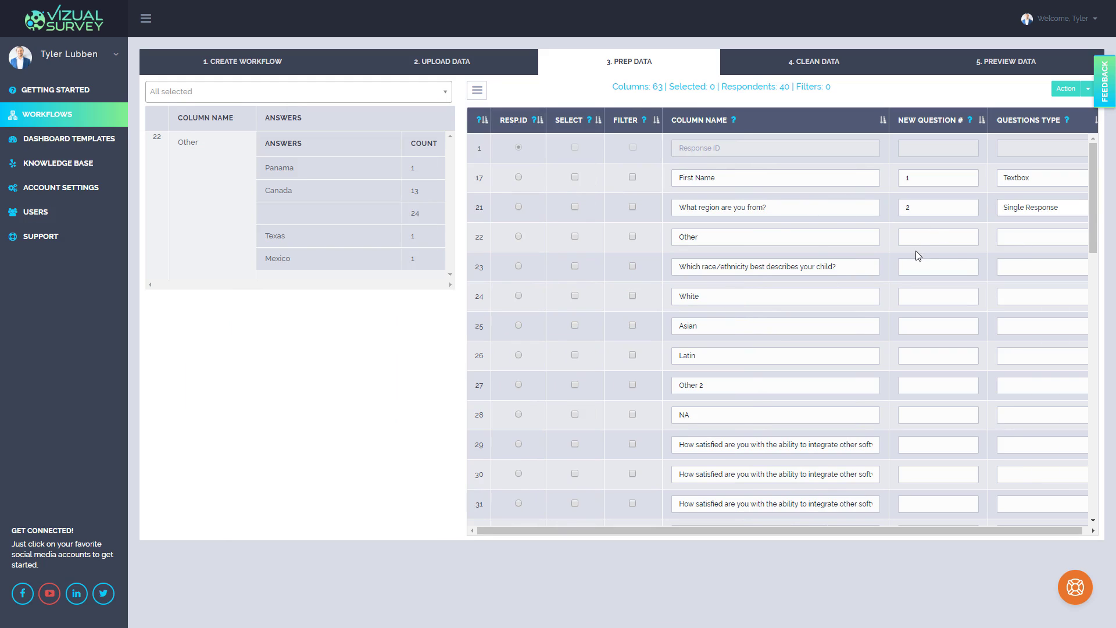
Step: Give the Other column in row 22 new question number 3 and question type Textbox
{"action": "left_click", "coordinate": [925, 236]}
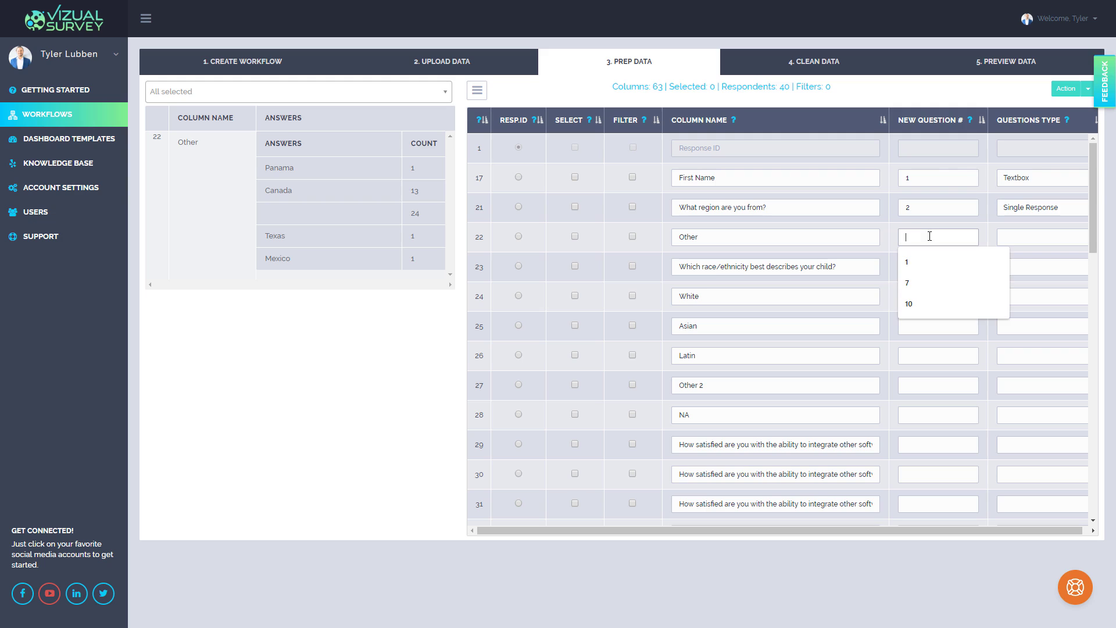
{"action": "type", "text": "3"}
{"action": "left_click", "coordinate": [1051, 238]}
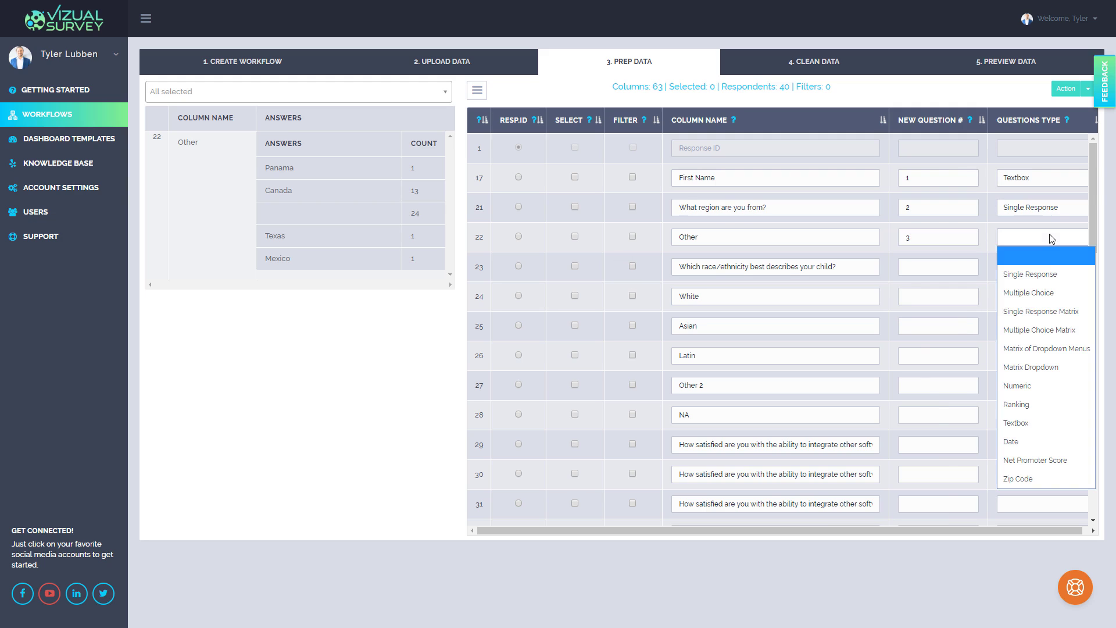
{"action": "left_click", "coordinate": [1023, 424]}
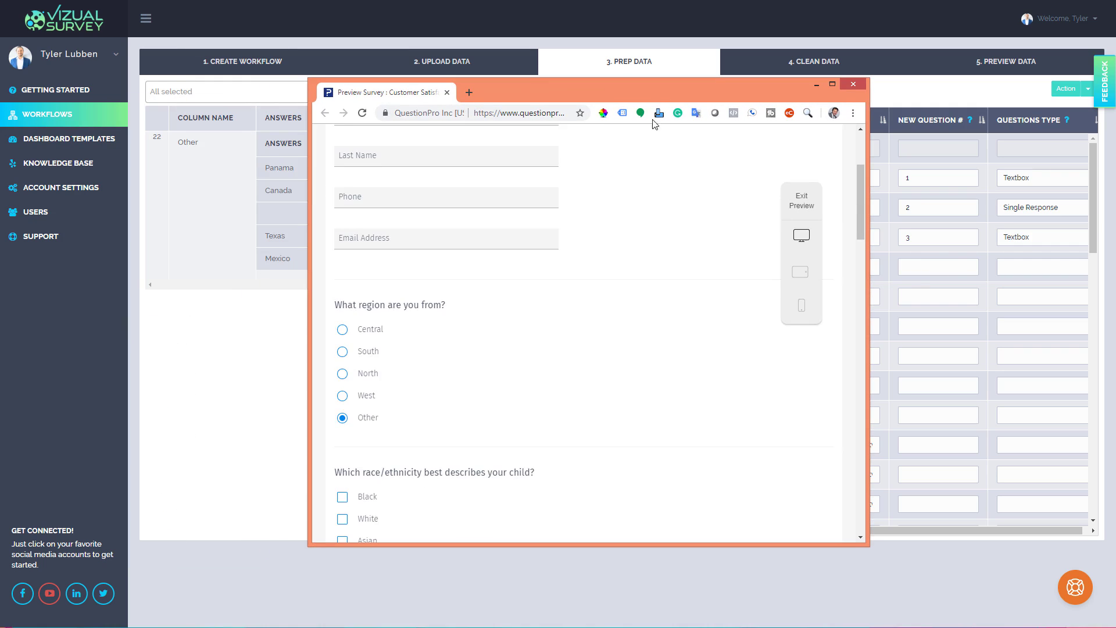
Step: Try selecting Black, White, Asian, Latin and Other together for the race/ethnicity question in the QuestionPro preview
{"action": "scroll", "coordinate": [623, 229], "scroll_direction": "down", "scroll_amount": 5}
{"action": "left_click", "coordinate": [341, 265]}
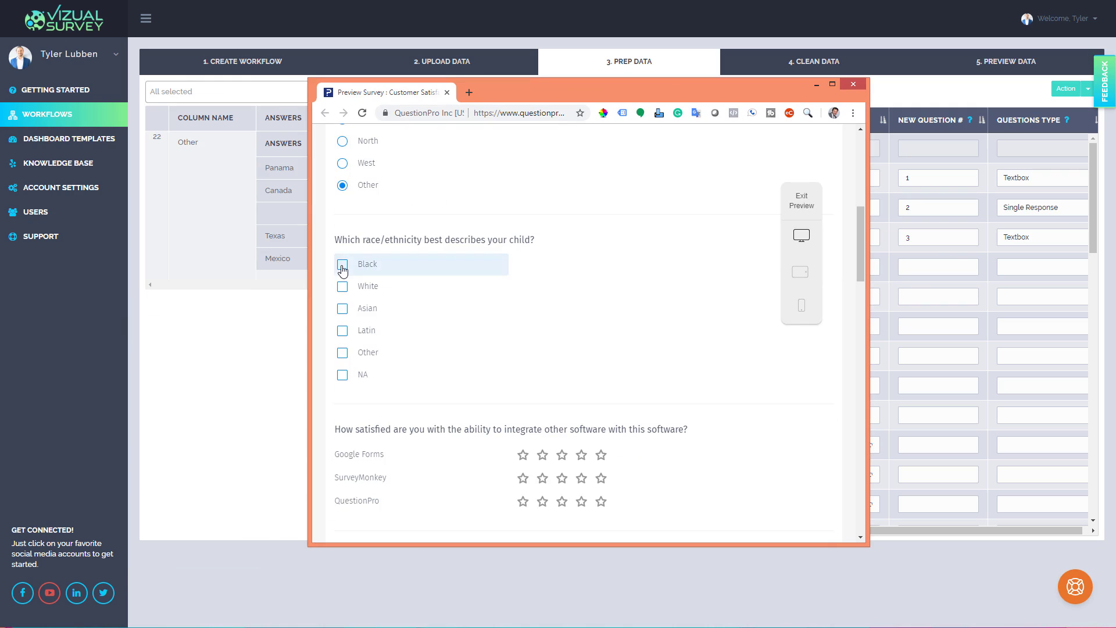
{"action": "left_click", "coordinate": [342, 287]}
{"action": "left_click", "coordinate": [342, 308]}
{"action": "left_click", "coordinate": [343, 330]}
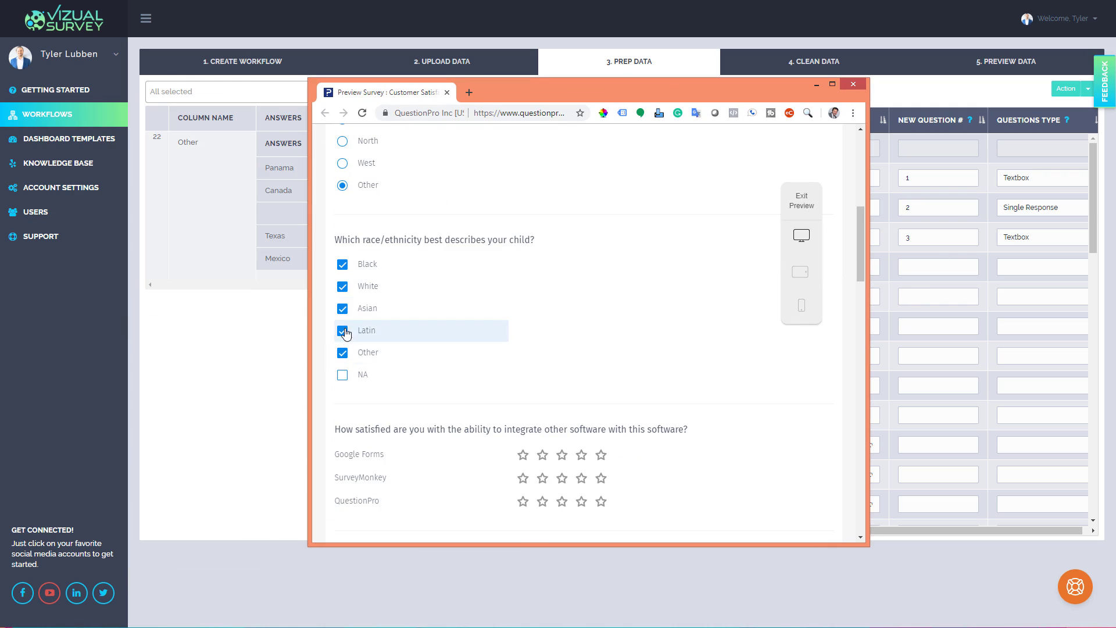
{"action": "left_click", "coordinate": [342, 330]}
{"action": "left_click_drag", "start_coordinate": [750, 86], "coordinate": [0, 109]}
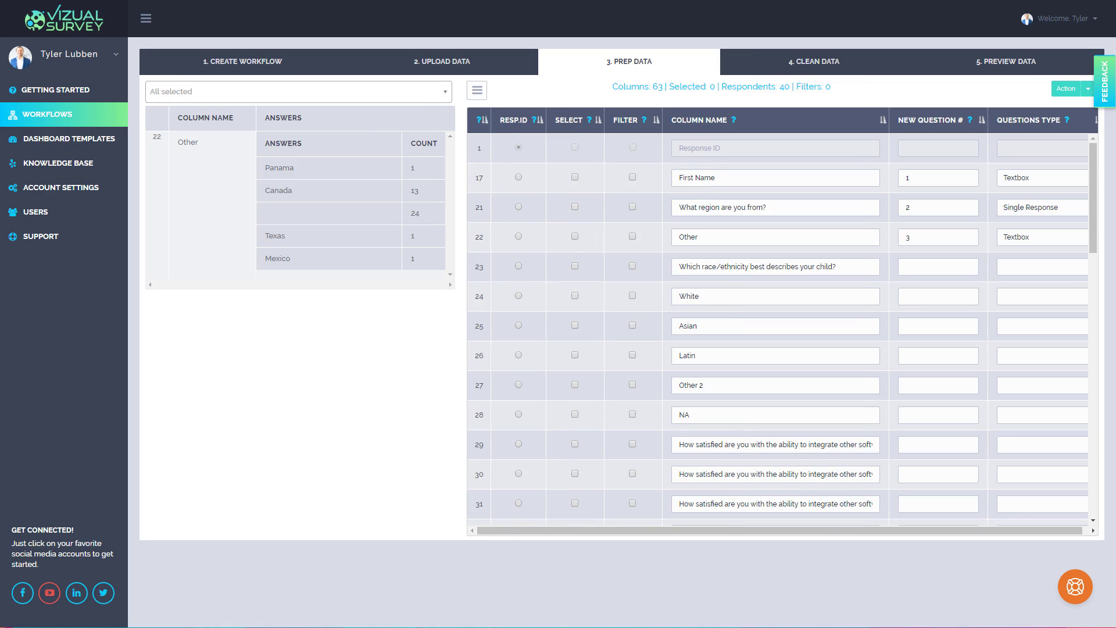
Step: Look up Multiple Choice - Select Many in the help article's Question Type Crosswalk, and return to Vizual Survey
{"action": "left_click_drag", "start_coordinate": [0, 109], "coordinate": [517, 96]}
{"action": "scroll", "coordinate": [414, 217], "scroll_direction": "up", "scroll_amount": 5}
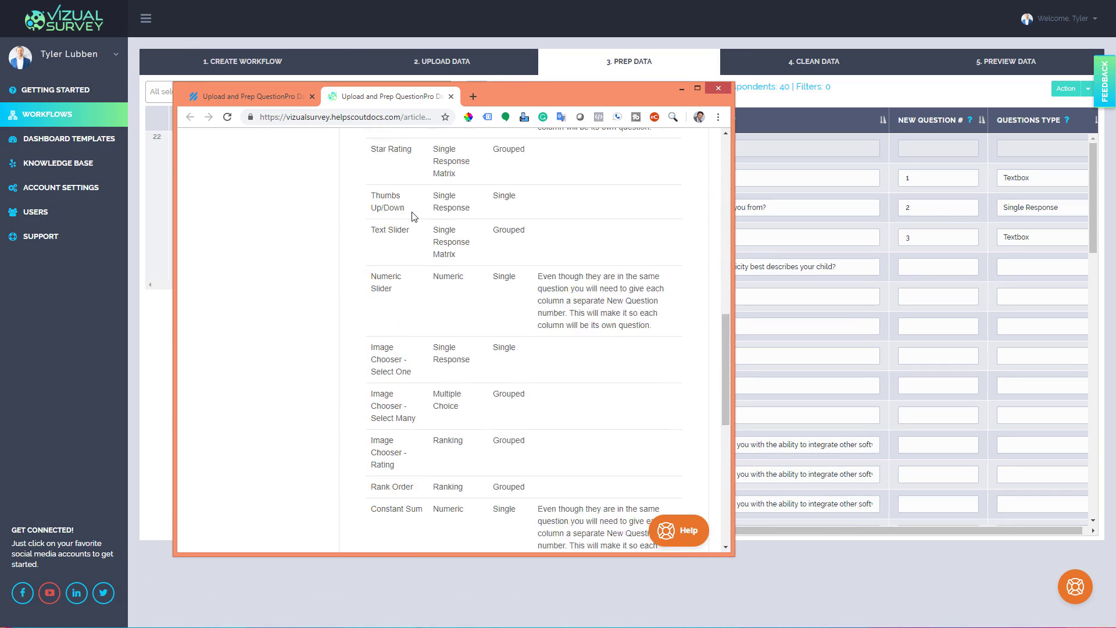
{"action": "scroll", "coordinate": [414, 216], "scroll_direction": "up", "scroll_amount": 5}
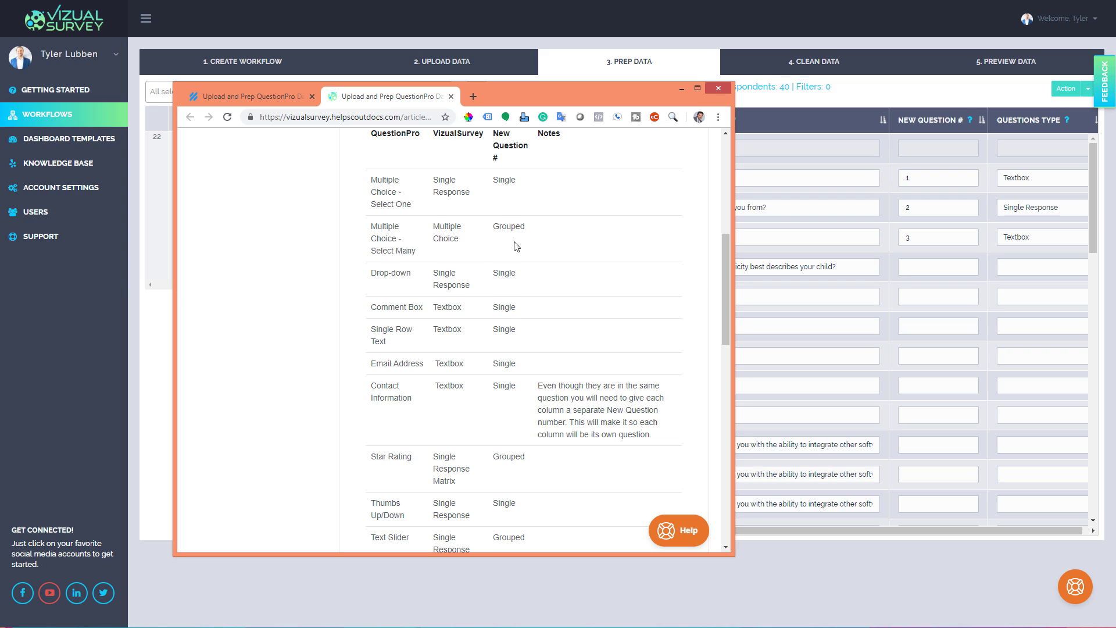
{"action": "left_click", "coordinate": [681, 88]}
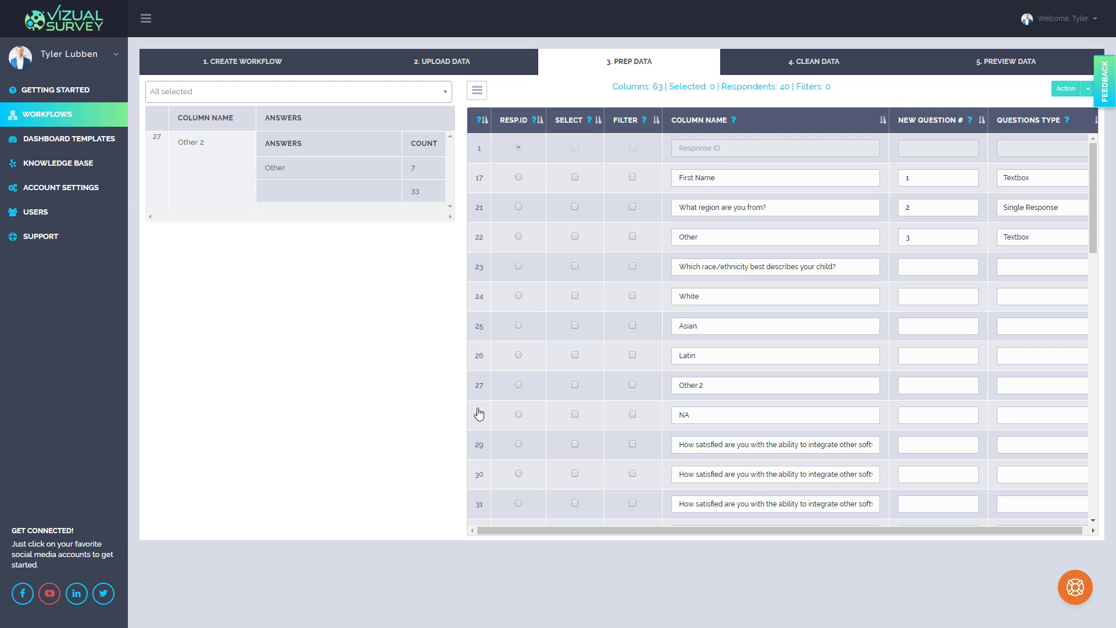
Step: Group the race/ethnicity columns 23 to 28 under new question number 4 with question type Multiple Choice
{"action": "left_click", "coordinate": [960, 266]}
{"action": "type", "text": "4"}
{"action": "left_click", "coordinate": [955, 291]}
{"action": "type", "text": "4"}
{"action": "left_click", "coordinate": [954, 322]}
{"action": "type", "text": "4"}
{"action": "left_click", "coordinate": [942, 353]}
{"action": "type", "text": "4"}
{"action": "left_click", "coordinate": [938, 385]}
{"action": "type", "text": "4"}
{"action": "left_click", "coordinate": [939, 414]}
{"action": "type", "text": "4"}
{"action": "left_click", "coordinate": [1041, 267]}
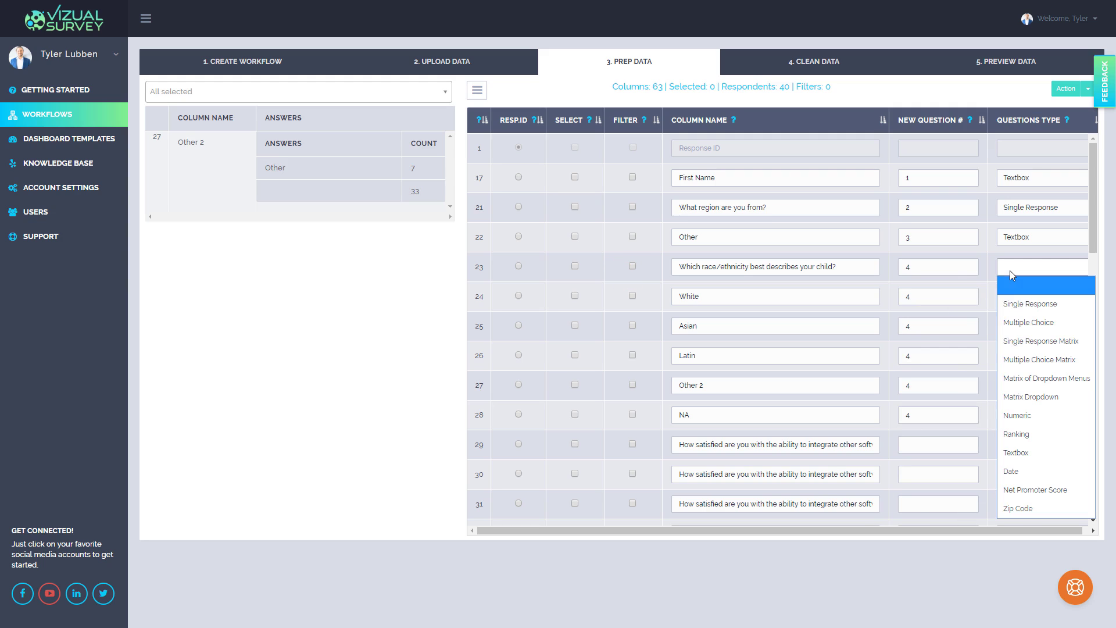
{"action": "left_click", "coordinate": [1018, 320]}
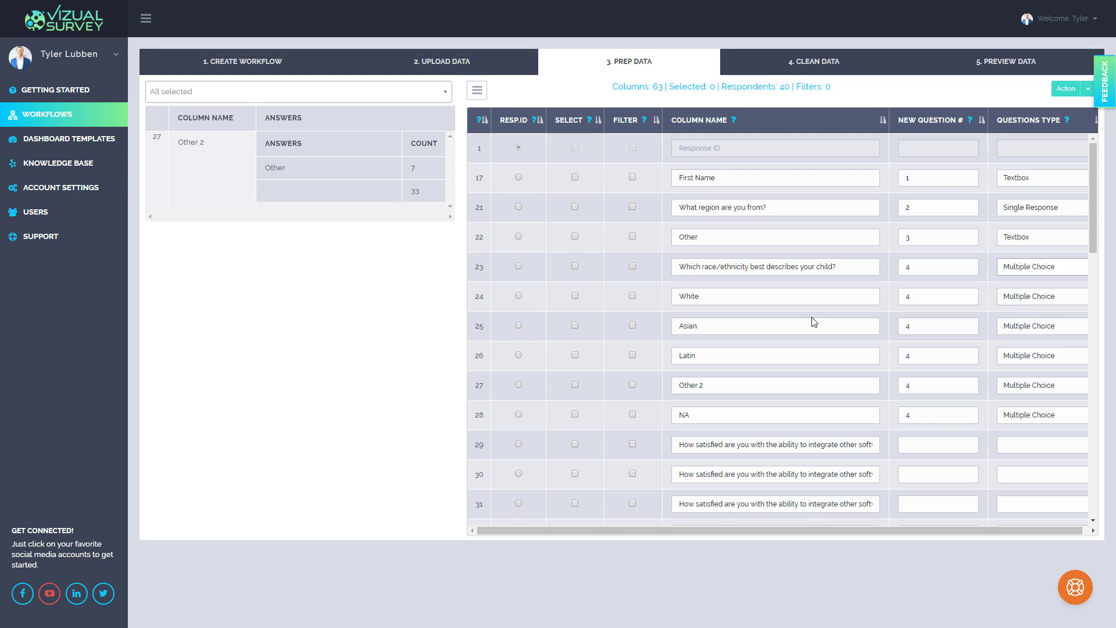
Step: Examine the answers and shared question wording of the software-integration satisfaction columns 29, 30 and 31
{"action": "scroll", "coordinate": [811, 319], "scroll_direction": "down", "scroll_amount": 2}
{"action": "scroll", "coordinate": [779, 320], "scroll_direction": "down", "scroll_amount": 1}
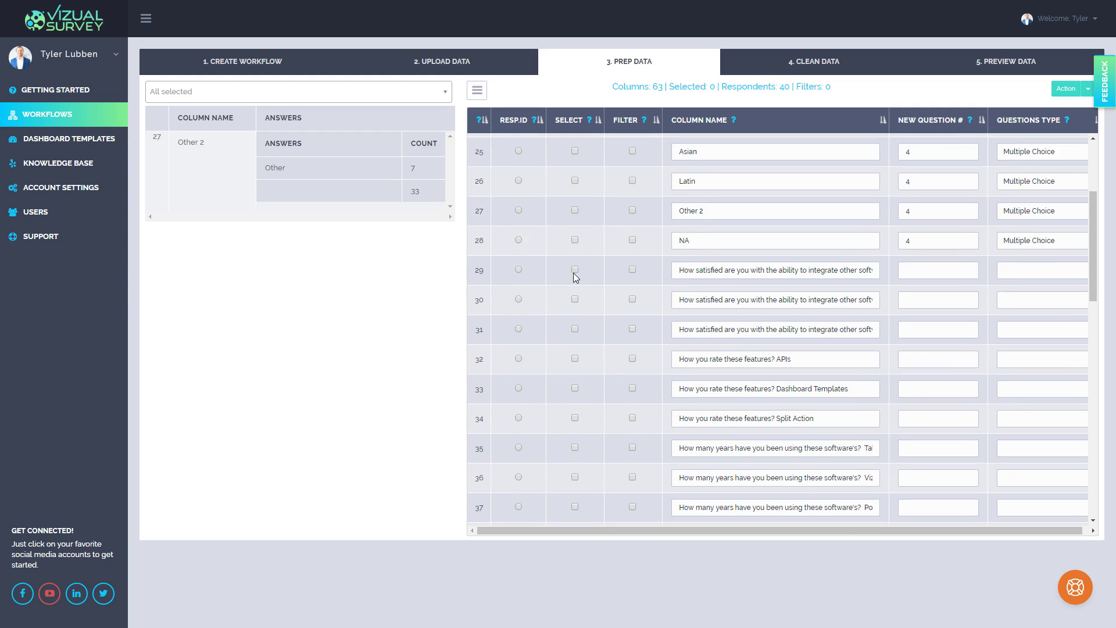
{"action": "left_click", "coordinate": [480, 274]}
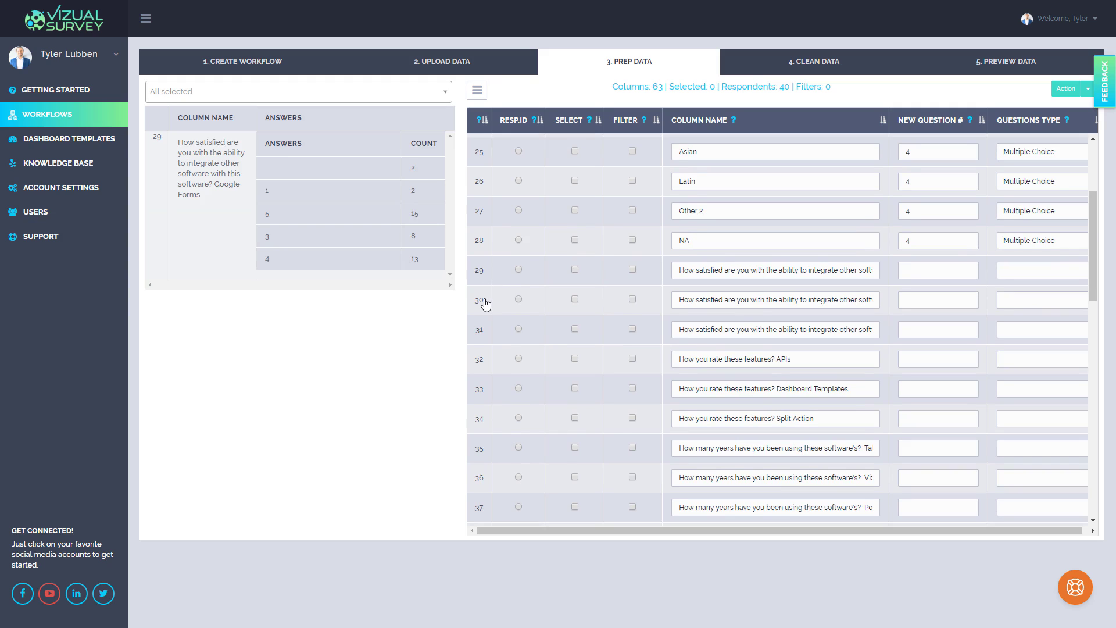
{"action": "left_click", "coordinate": [483, 301]}
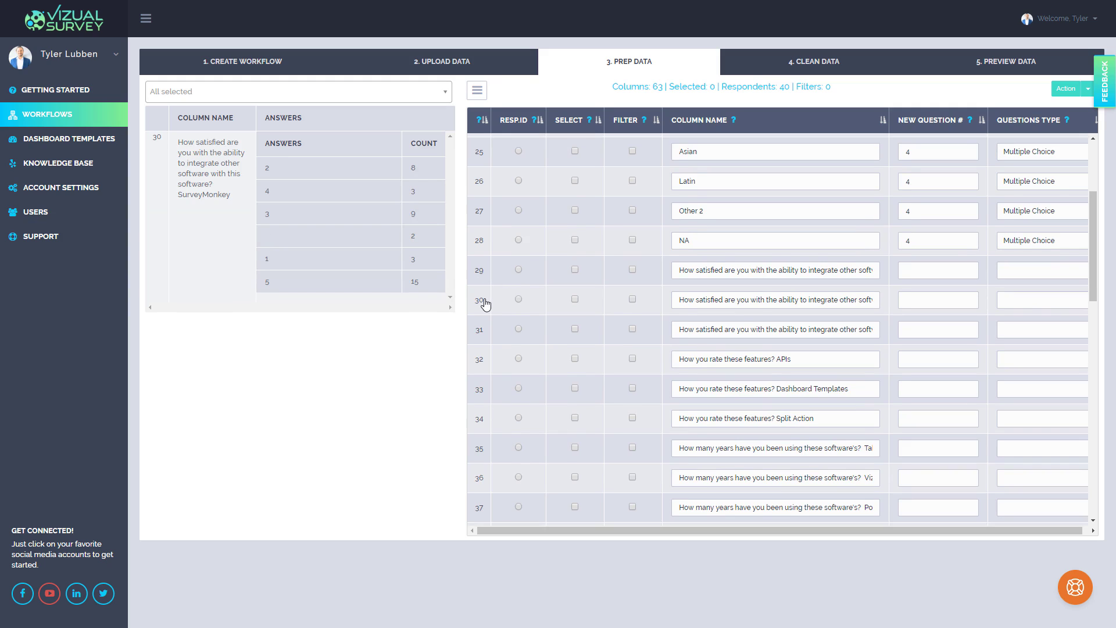
{"action": "left_click", "coordinate": [481, 329]}
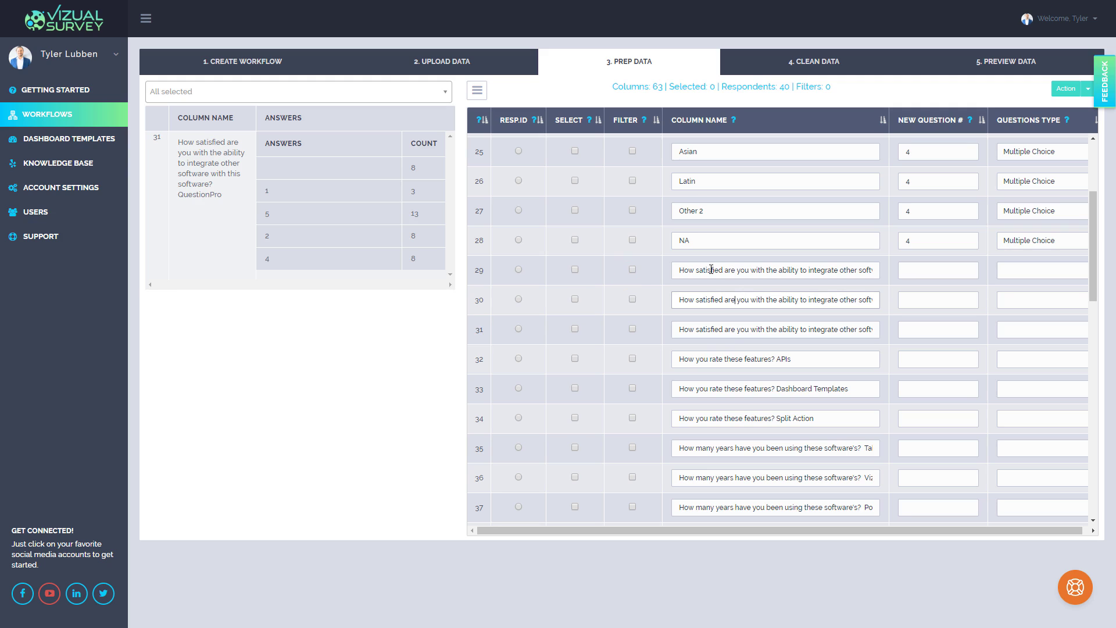
{"action": "left_click_drag", "start_coordinate": [678, 269], "coordinate": [745, 270]}
{"action": "left_click_drag", "start_coordinate": [680, 300], "coordinate": [756, 300]}
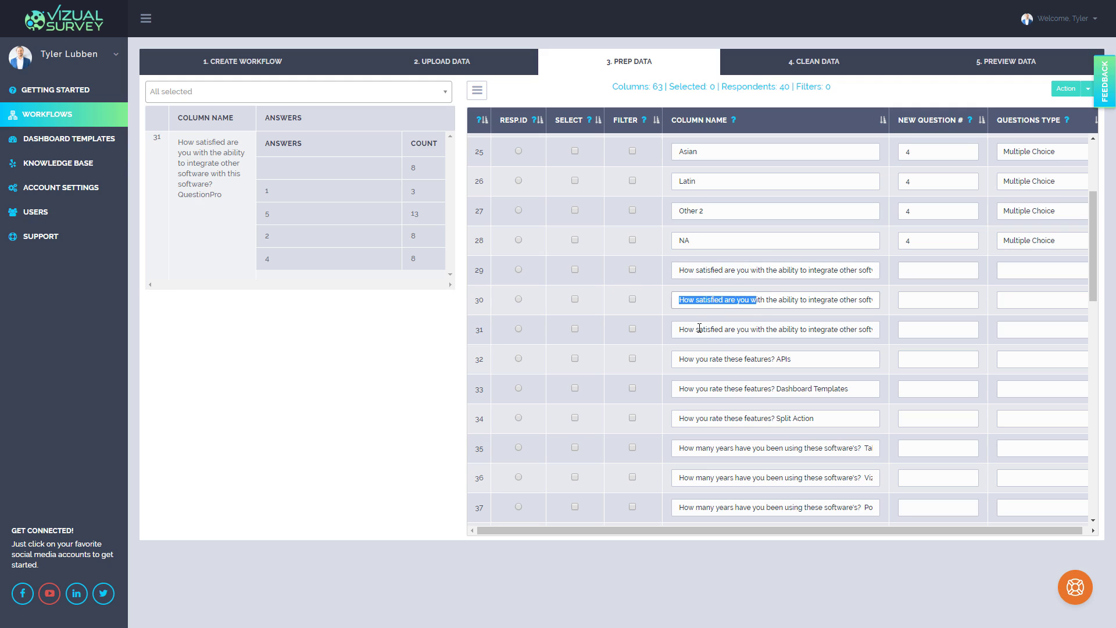
{"action": "left_click_drag", "start_coordinate": [679, 330], "coordinate": [776, 330]}
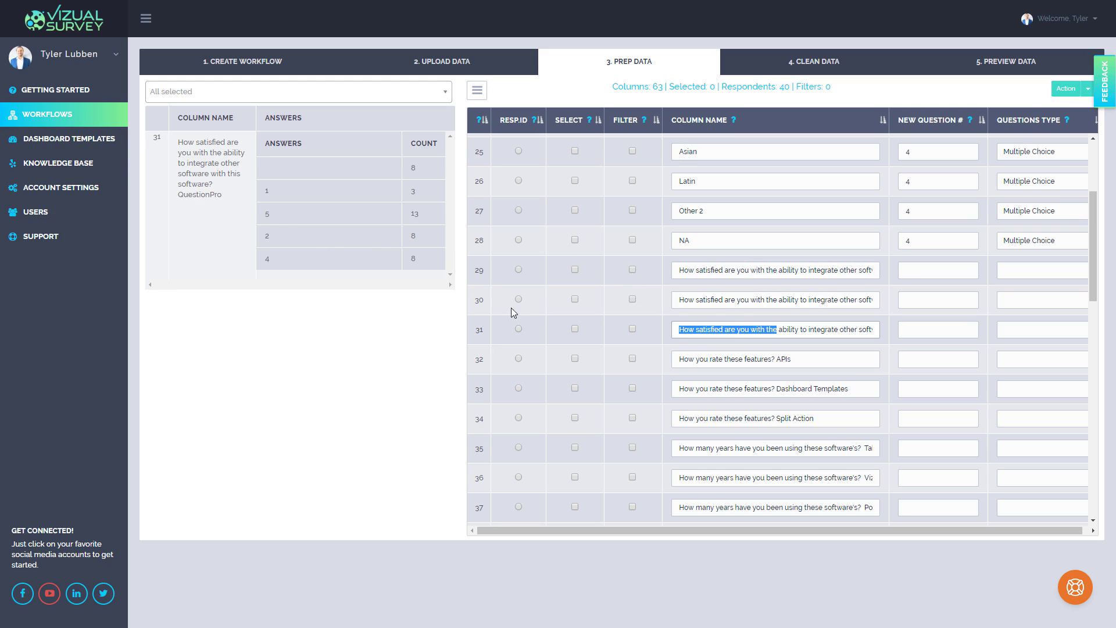
{"action": "left_click", "coordinate": [480, 299]}
{"action": "left_click", "coordinate": [482, 273]}
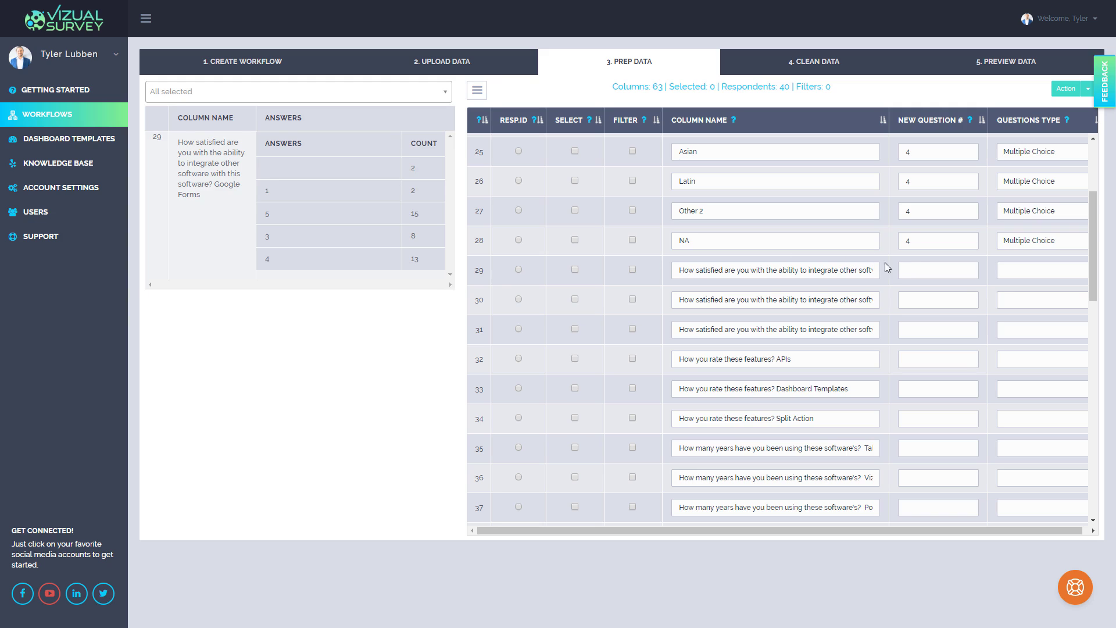
Step: Group the satisfaction columns 29 to 31 under new question number 5 with question type Single Response Matrix
{"action": "left_click", "coordinate": [914, 271]}
{"action": "type", "text": "5"}
{"action": "left_click", "coordinate": [920, 300]}
{"action": "type", "text": "5"}
{"action": "left_click", "coordinate": [911, 327]}
{"action": "type", "text": "5"}
{"action": "left_click", "coordinate": [1014, 270]}
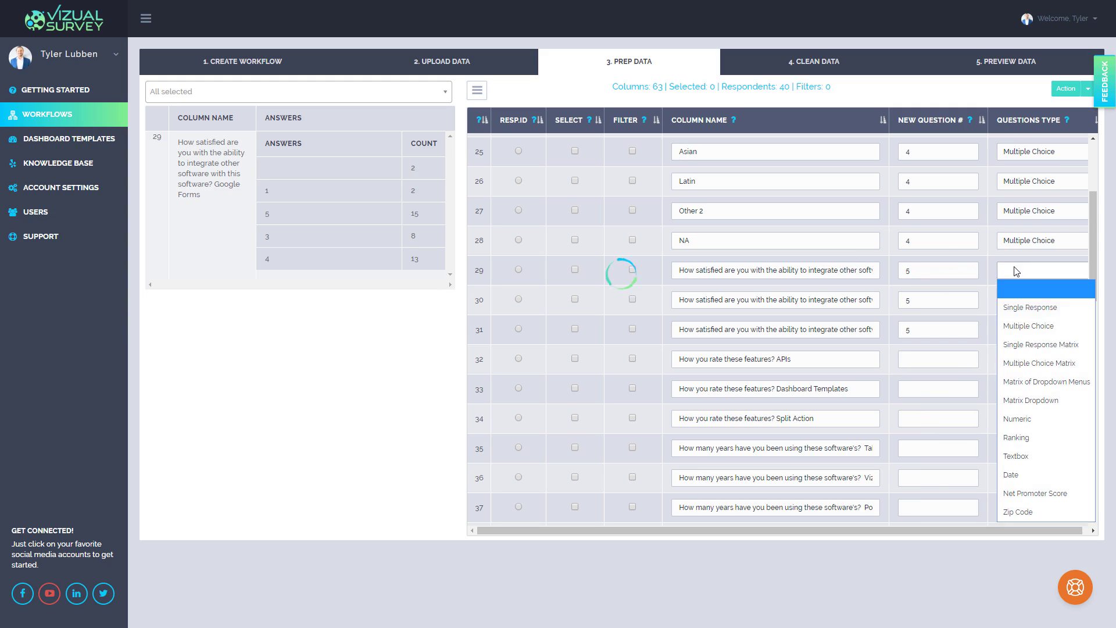
{"action": "left_click", "coordinate": [1023, 345]}
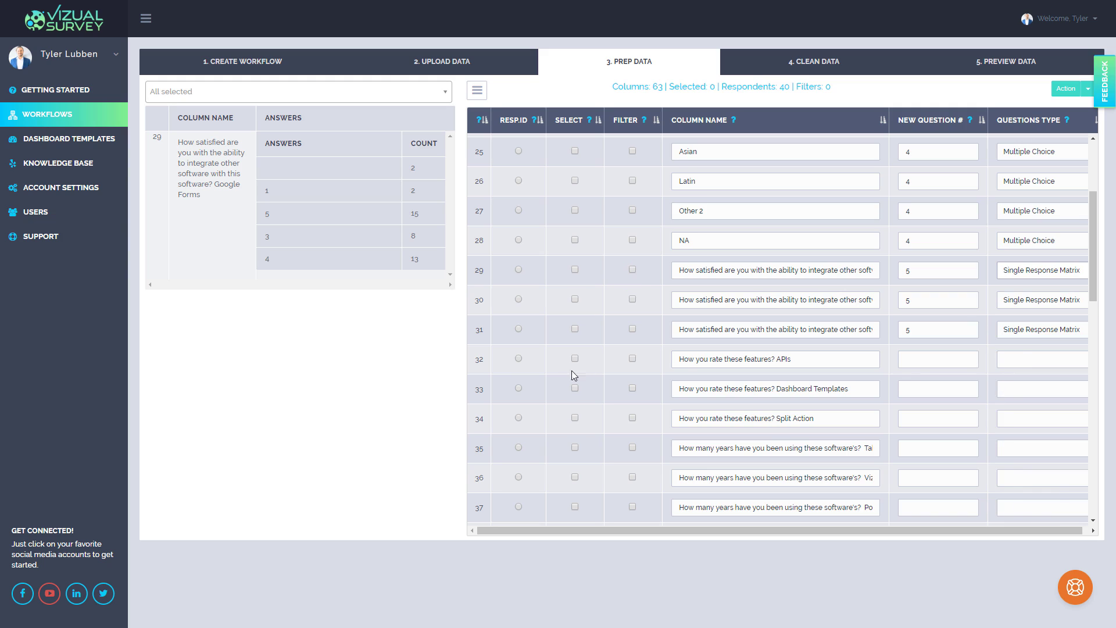
Step: View the answers of feature-rating columns 32 and 33 and compare the wording of columns 32 to 34
{"action": "left_click", "coordinate": [484, 365]}
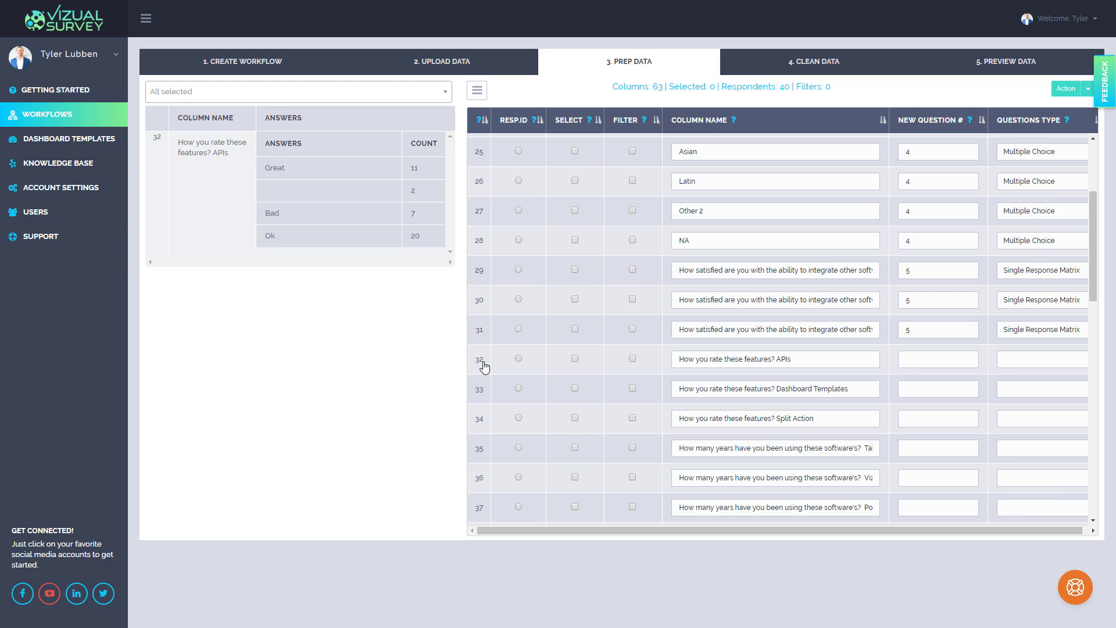
{"action": "left_click", "coordinate": [482, 392]}
{"action": "left_click_drag", "start_coordinate": [776, 359], "coordinate": [768, 389]}
{"action": "left_click", "coordinate": [815, 418]}
Step: Group the feature-rating columns 32 to 34 under new question number 6 with question type Single Response Matrix
{"action": "left_click", "coordinate": [930, 359]}
{"action": "type", "text": "6"}
{"action": "left_click", "coordinate": [932, 387]}
{"action": "type", "text": "6"}
{"action": "left_click", "coordinate": [1012, 359]}
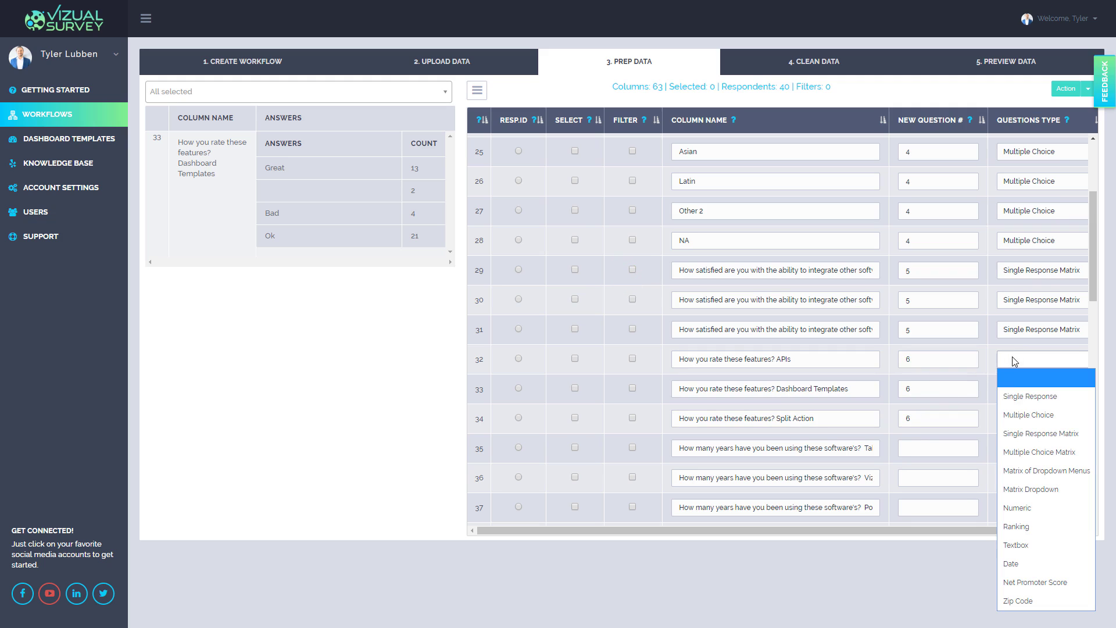
{"action": "left_click", "coordinate": [1029, 436]}
Step: Assign new question number 7 to the years-of-software-use columns 35, 36 and 37
{"action": "scroll", "coordinate": [751, 395], "scroll_direction": "down", "scroll_amount": 2}
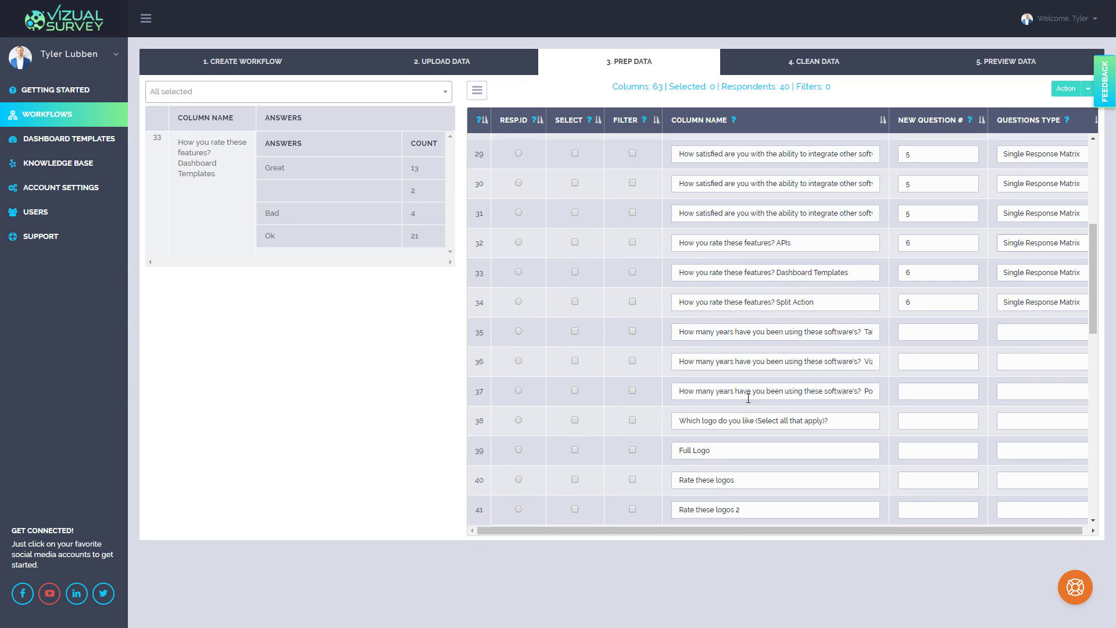
{"action": "left_click", "coordinate": [697, 363]}
{"action": "left_click", "coordinate": [700, 332]}
{"action": "double_click", "coordinate": [943, 332]}
{"action": "type", "text": "7"}
{"action": "double_click", "coordinate": [924, 362]}
{"action": "type", "text": "7"}
{"action": "double_click", "coordinate": [922, 392]}
{"action": "type", "text": "7"}
Step: View the answers of the Tableau, VizualSurvey and Power BI years-of-use columns 35 to 37
{"action": "left_click", "coordinate": [479, 342]}
{"action": "left_click", "coordinate": [482, 397]}
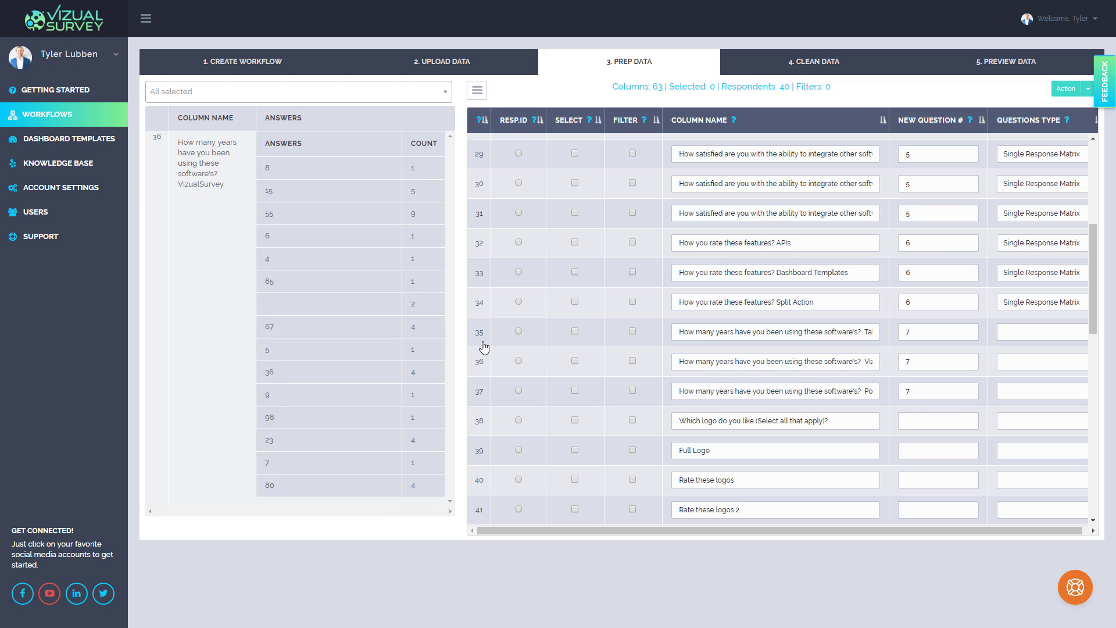
{"action": "left_click", "coordinate": [485, 364]}
{"action": "left_click", "coordinate": [486, 346]}
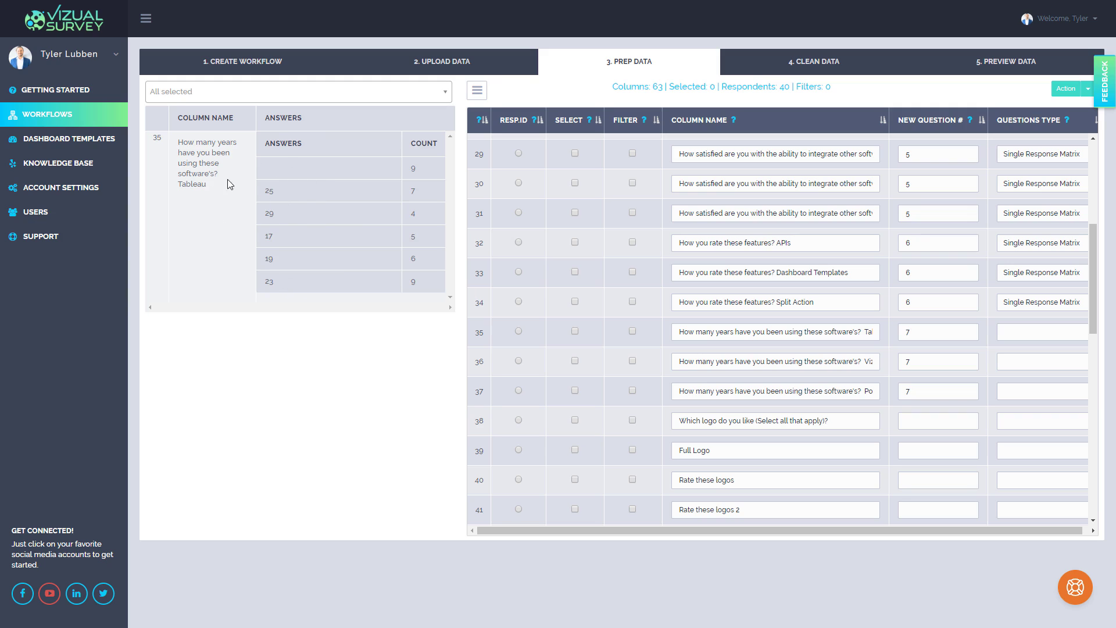
{"action": "left_click", "coordinate": [480, 365]}
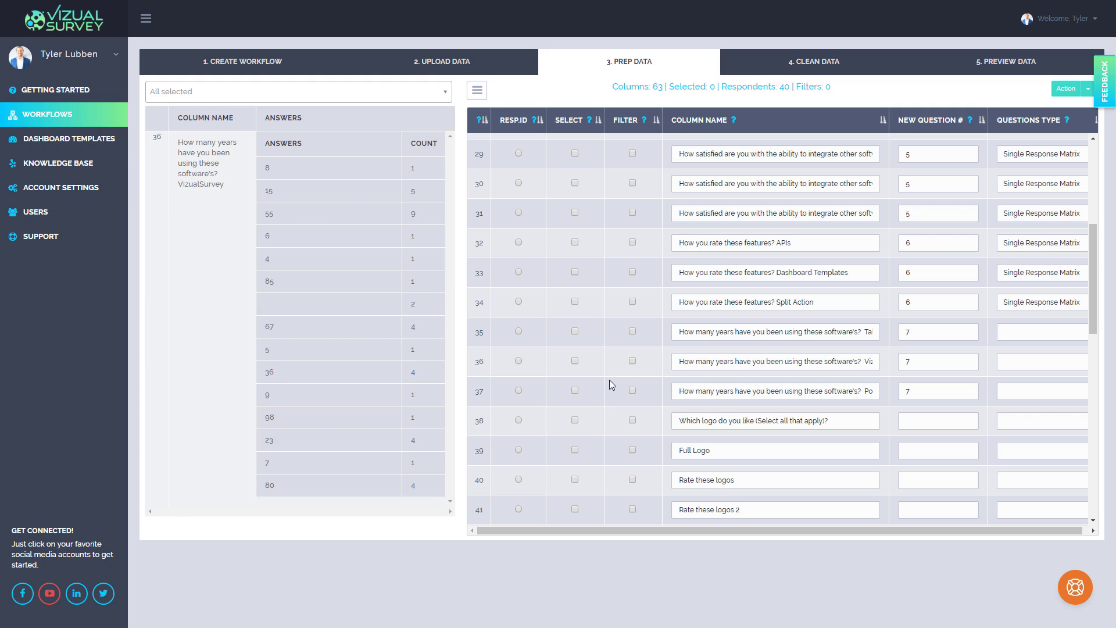
{"action": "left_click", "coordinate": [481, 396]}
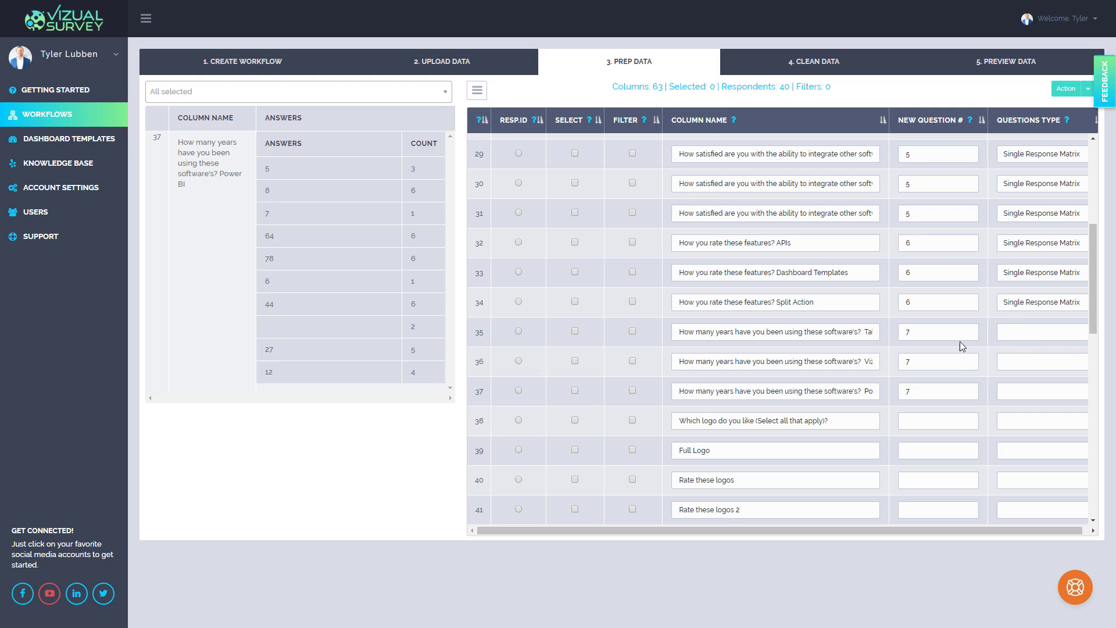
Step: Set separate new question numbers for years-of-use columns: 8 for VizualSurvey in row 36 and 9 for Power BI in row 37
{"action": "left_click", "coordinate": [943, 334]}
{"action": "left_click", "coordinate": [954, 360]}
{"action": "type", "text": "8"}
{"action": "left_click", "coordinate": [900, 391]}
{"action": "type", "text": "9"}
Step: Set the question type to Numeric for the years-of-software-use columns 35, 36 and 37
{"action": "left_click", "coordinate": [1040, 335]}
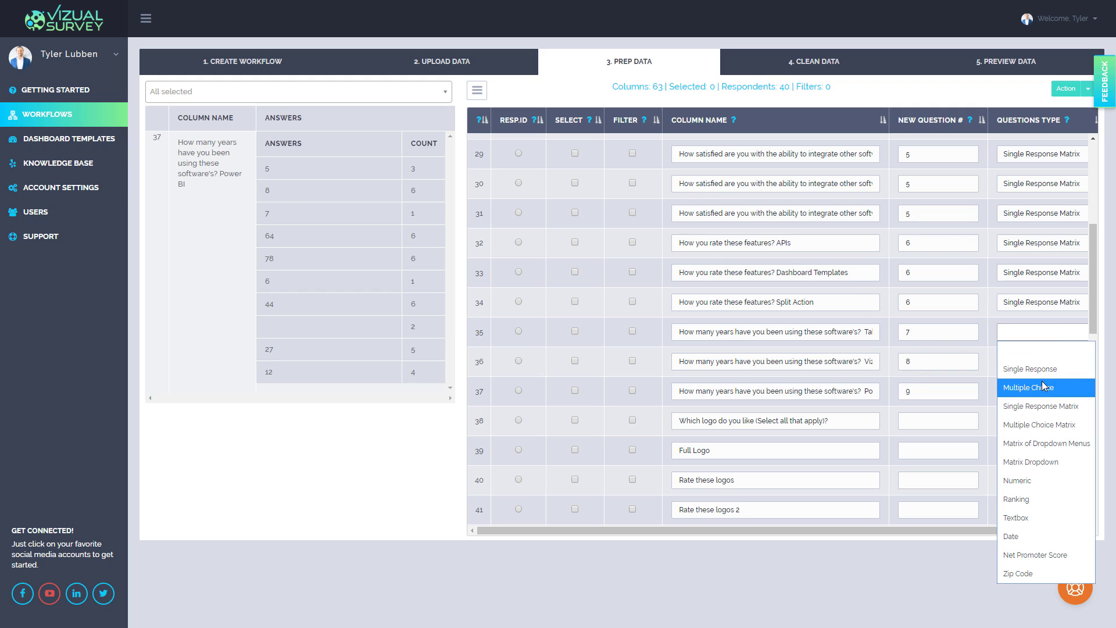
{"action": "left_click", "coordinate": [1038, 481]}
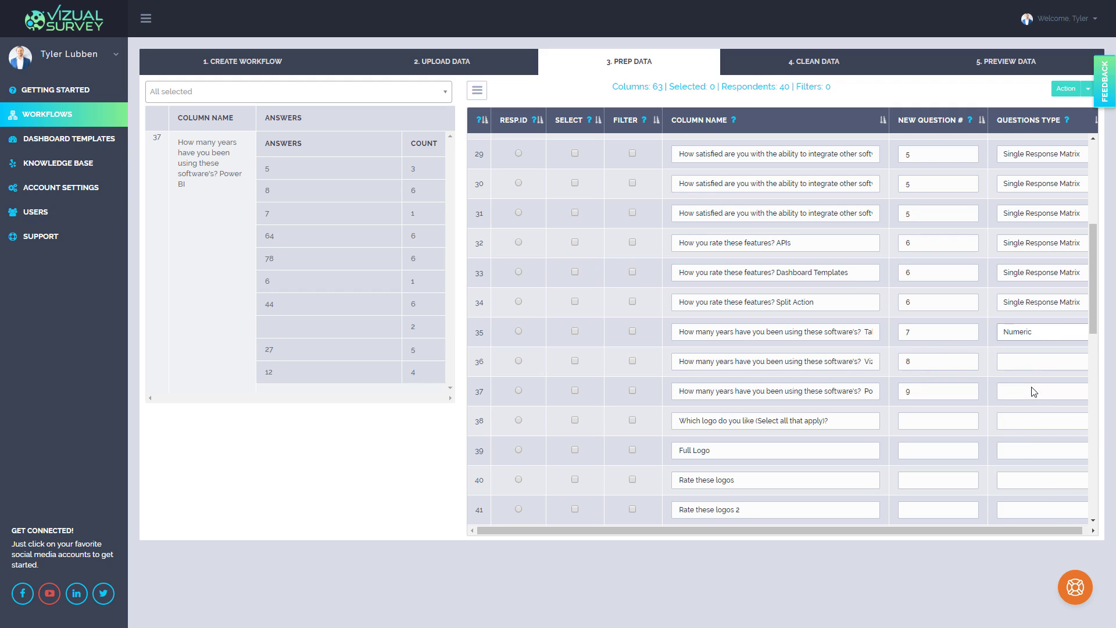
{"action": "left_click", "coordinate": [1032, 363]}
{"action": "left_click", "coordinate": [1029, 512]}
{"action": "left_click", "coordinate": [1027, 392]}
{"action": "left_click", "coordinate": [1026, 281]}
Step: View the answers of the logo choice columns 38 and 39 and the first Rate these logos column 40
{"action": "scroll", "coordinate": [957, 337], "scroll_direction": "down", "scroll_amount": 2}
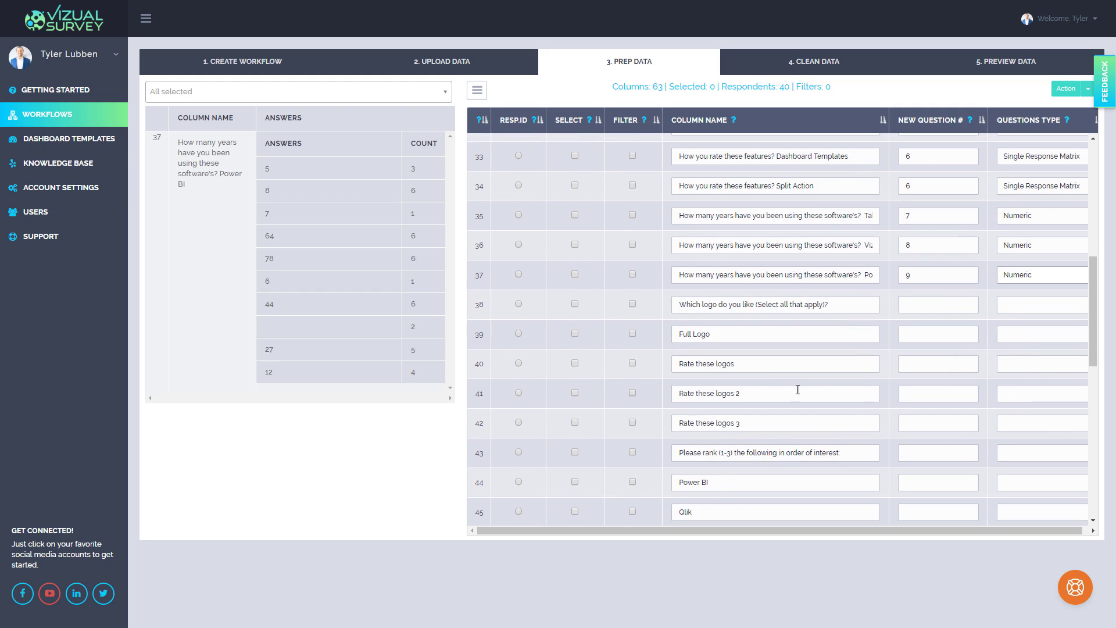
{"action": "left_click", "coordinate": [483, 308]}
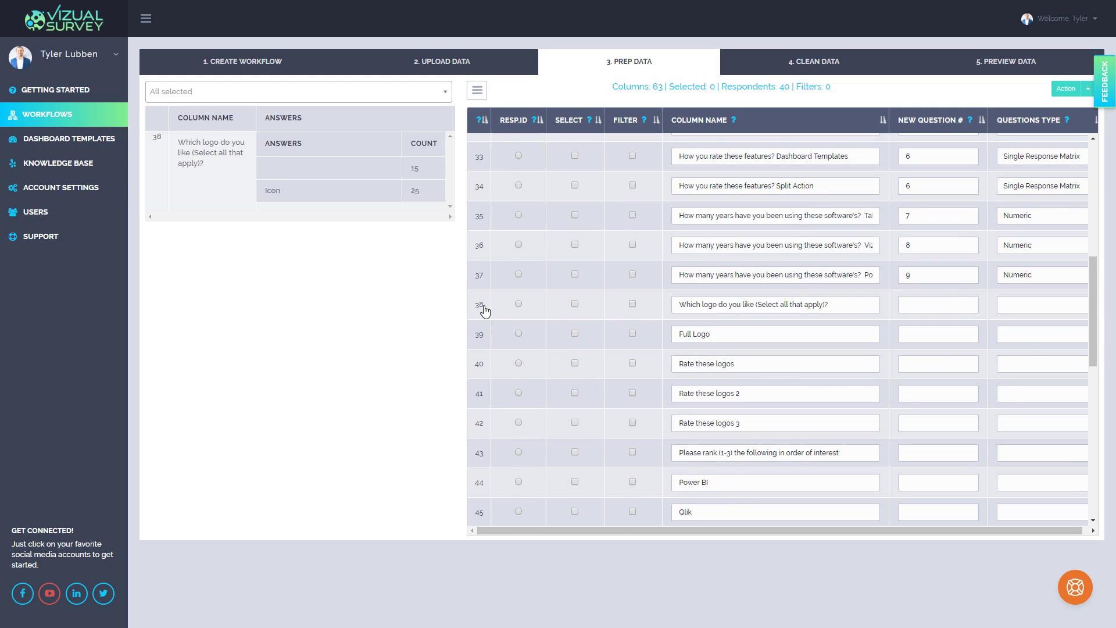
{"action": "left_click", "coordinate": [485, 342]}
{"action": "left_click", "coordinate": [480, 370]}
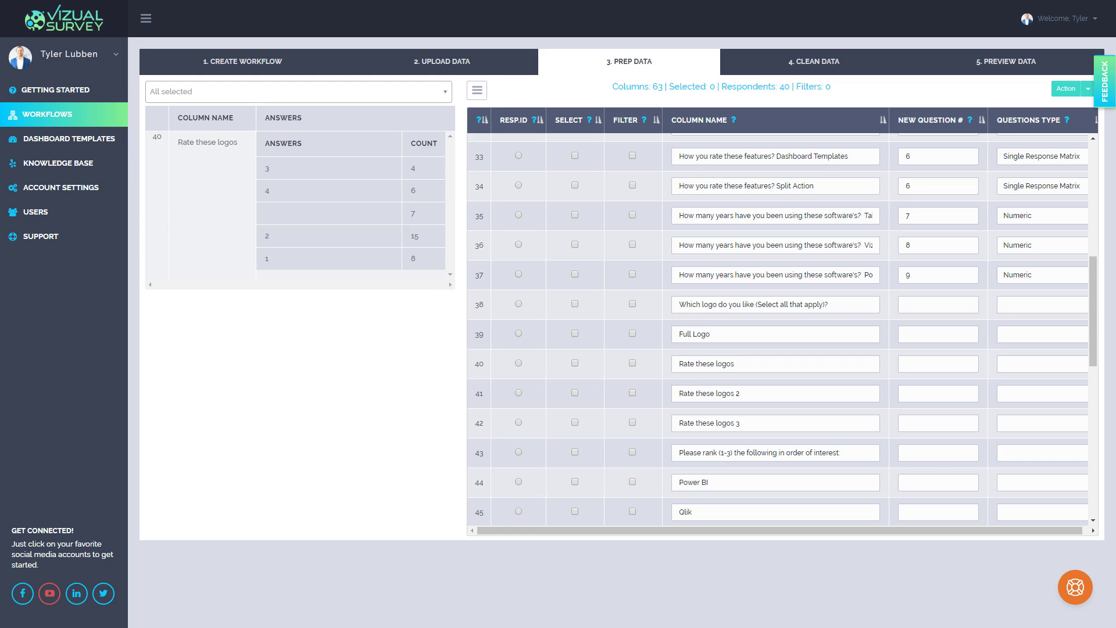
Step: Switch to the QuestionPro survey preview, examine the "Which logo do you like (Select all that apply)?" question, and return to Vizual Survey
{"action": "key", "text": "alt+Tab"}
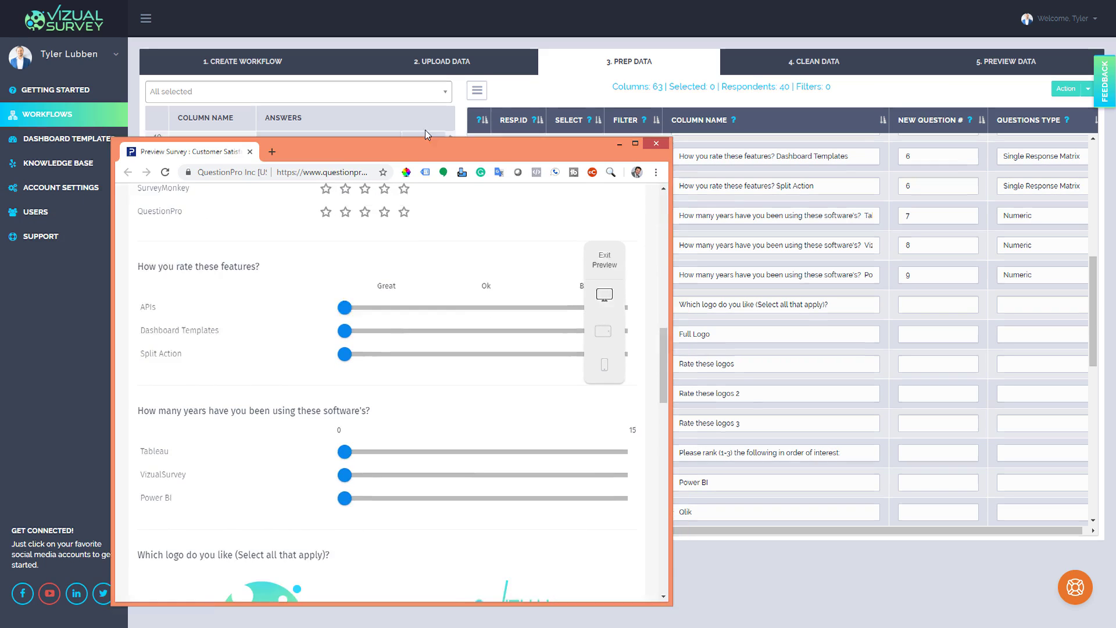
{"action": "scroll", "coordinate": [168, 416], "scroll_direction": "down", "scroll_amount": 2}
{"action": "scroll", "coordinate": [166, 421], "scroll_direction": "down", "scroll_amount": 3}
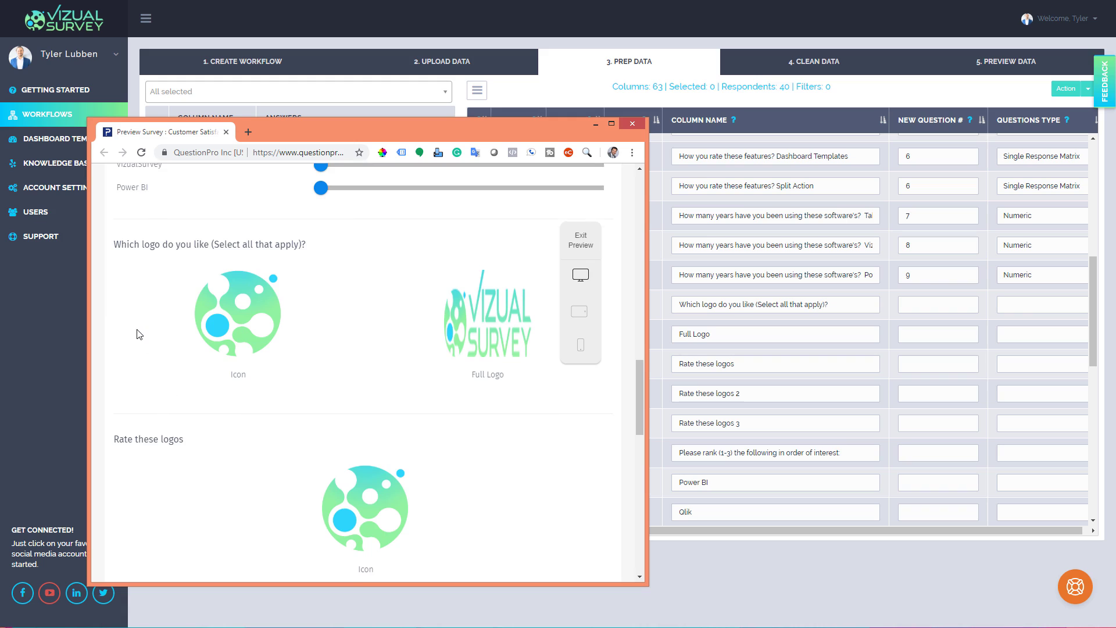
{"action": "scroll", "coordinate": [137, 329], "scroll_direction": "up", "scroll_amount": 1}
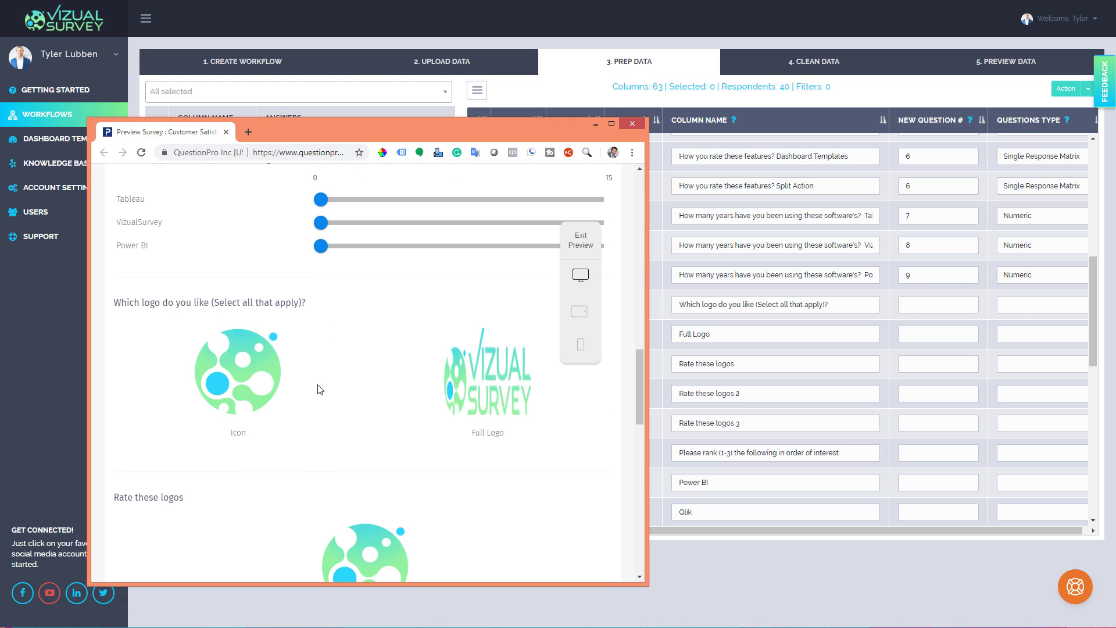
{"action": "key", "text": "alt+Tab"}
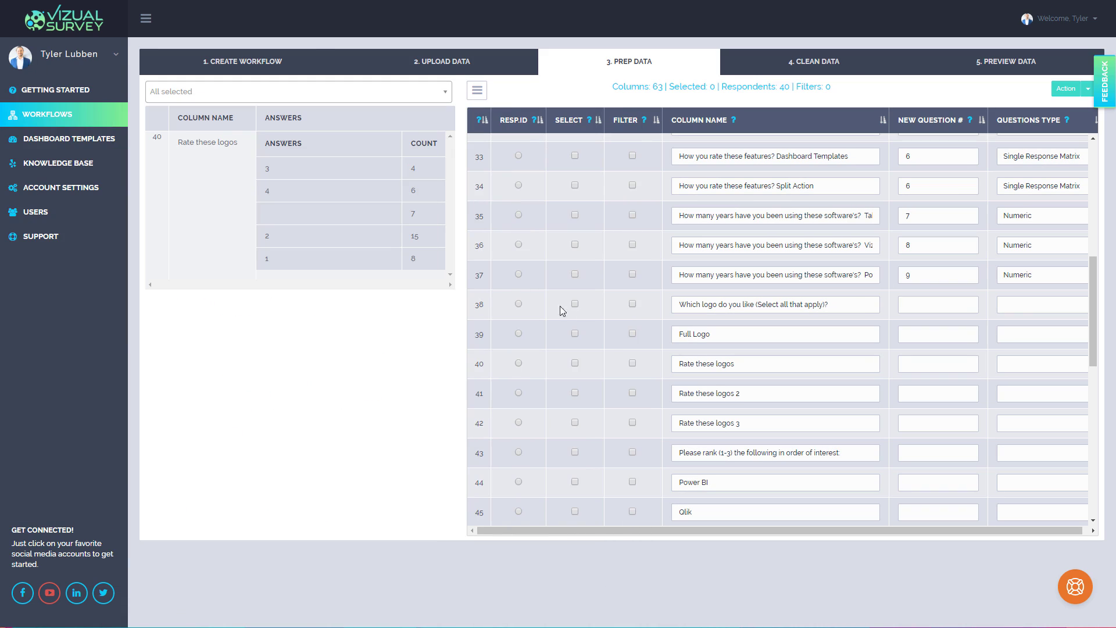
Step: Group the logo choice columns 38 and 39 under new question number 10 with question type Multiple Choice
{"action": "left_click", "coordinate": [481, 315]}
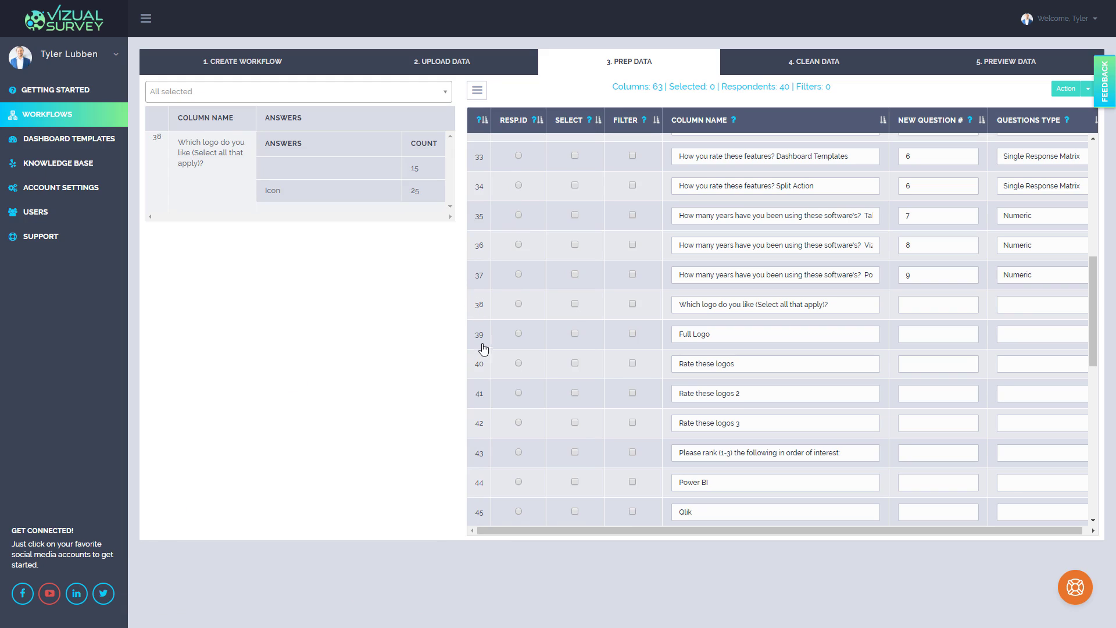
{"action": "left_click", "coordinate": [479, 343]}
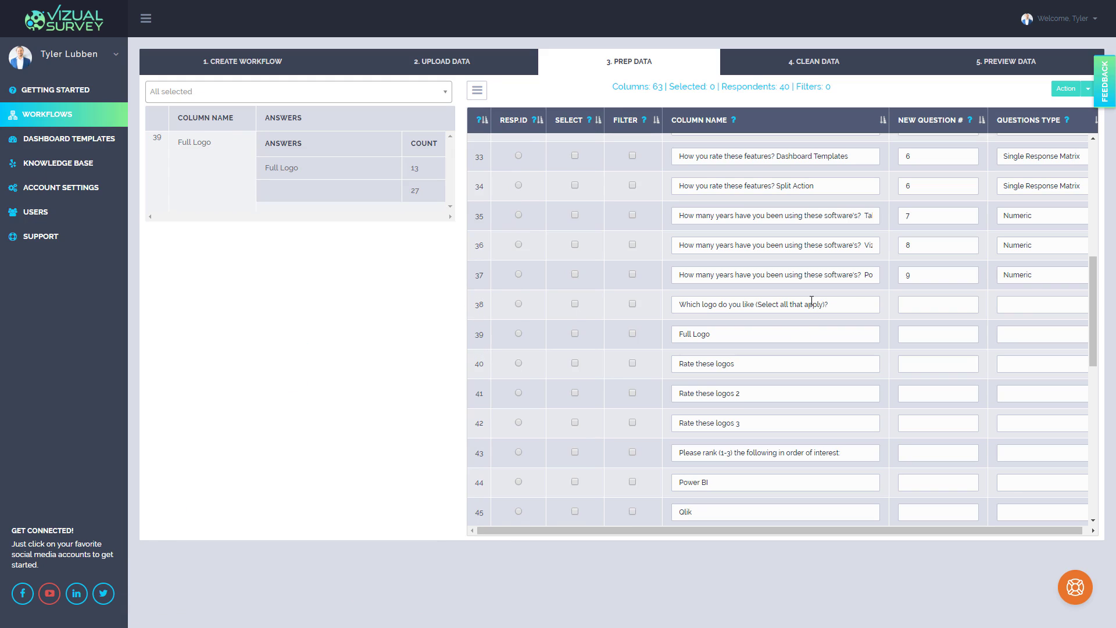
{"action": "left_click", "coordinate": [919, 302]}
{"action": "type", "text": "10"}
{"action": "left_click", "coordinate": [916, 338]}
{"action": "type", "text": "10"}
{"action": "left_click", "coordinate": [1010, 304]}
{"action": "left_click", "coordinate": [1028, 360]}
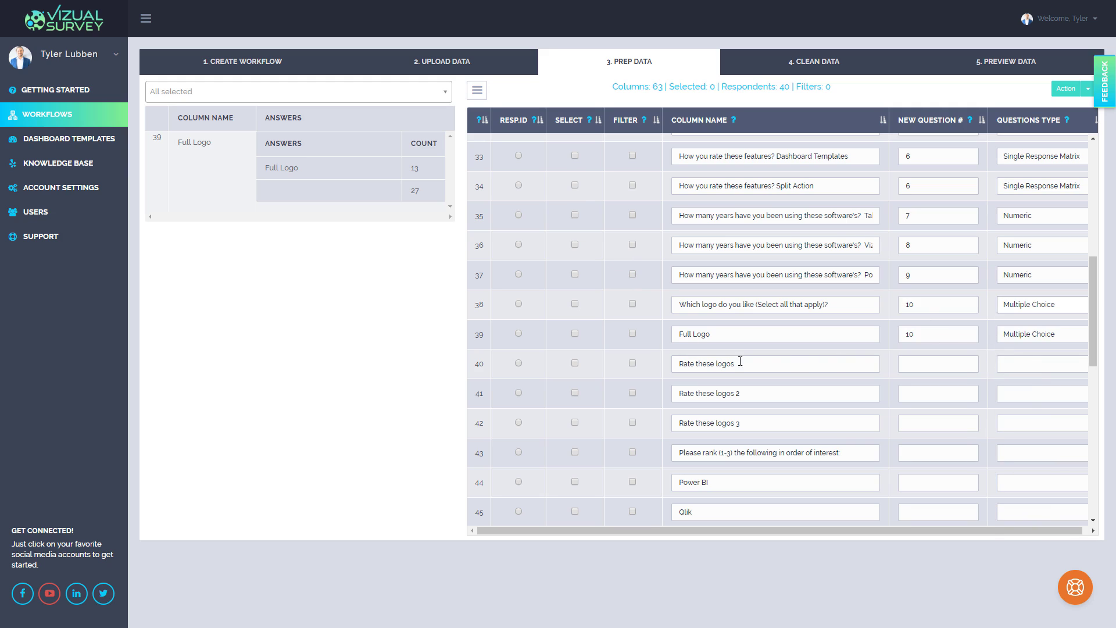
Step: Check the answers of the Rate these logos columns 40 to 42 and group them under new question number 11 with type Ranking
{"action": "left_click", "coordinate": [479, 371]}
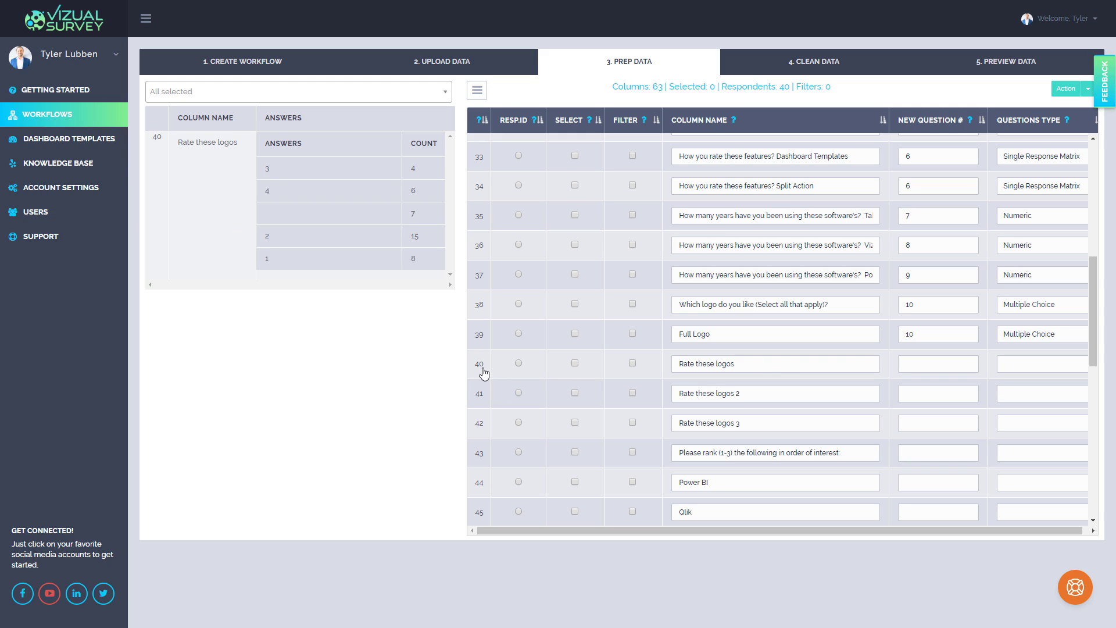
{"action": "left_click", "coordinate": [480, 401]}
{"action": "left_click", "coordinate": [480, 424]}
{"action": "left_click", "coordinate": [908, 361]}
{"action": "type", "text": "11"}
{"action": "left_click", "coordinate": [920, 401]}
{"action": "type", "text": "11"}
{"action": "left_click", "coordinate": [912, 419]}
{"action": "type", "text": "11"}
{"action": "left_click", "coordinate": [1002, 369]}
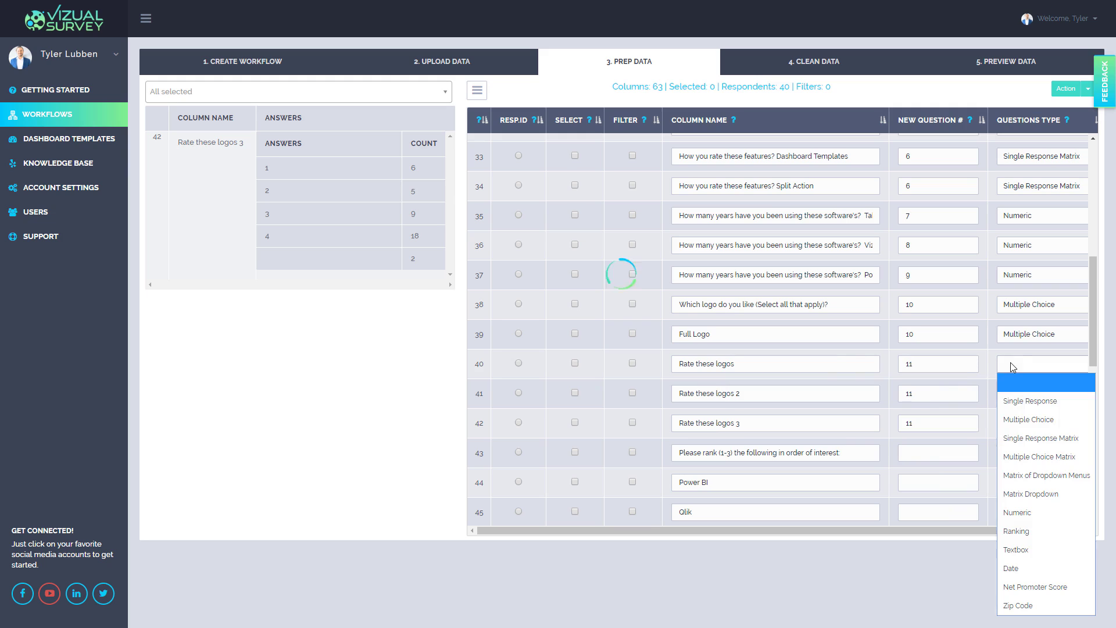
{"action": "left_click", "coordinate": [1034, 527]}
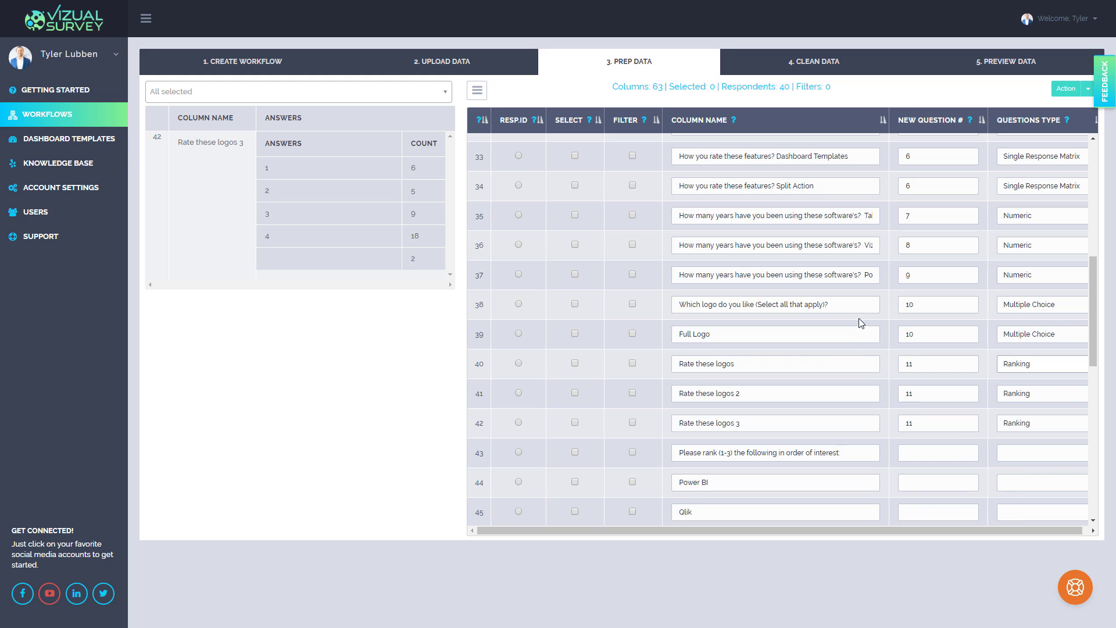
Step: View the answers of column 43 and examine its order-of-interest ranking question in the QuestionPro survey preview
{"action": "scroll", "coordinate": [859, 319], "scroll_direction": "down", "scroll_amount": 3}
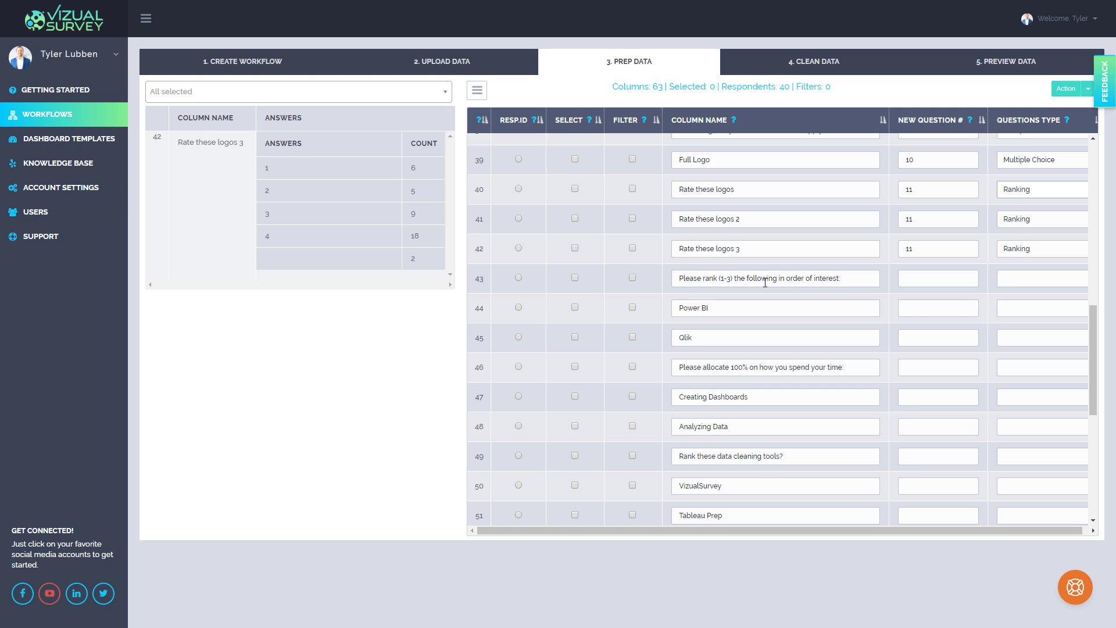
{"action": "left_click", "coordinate": [484, 283]}
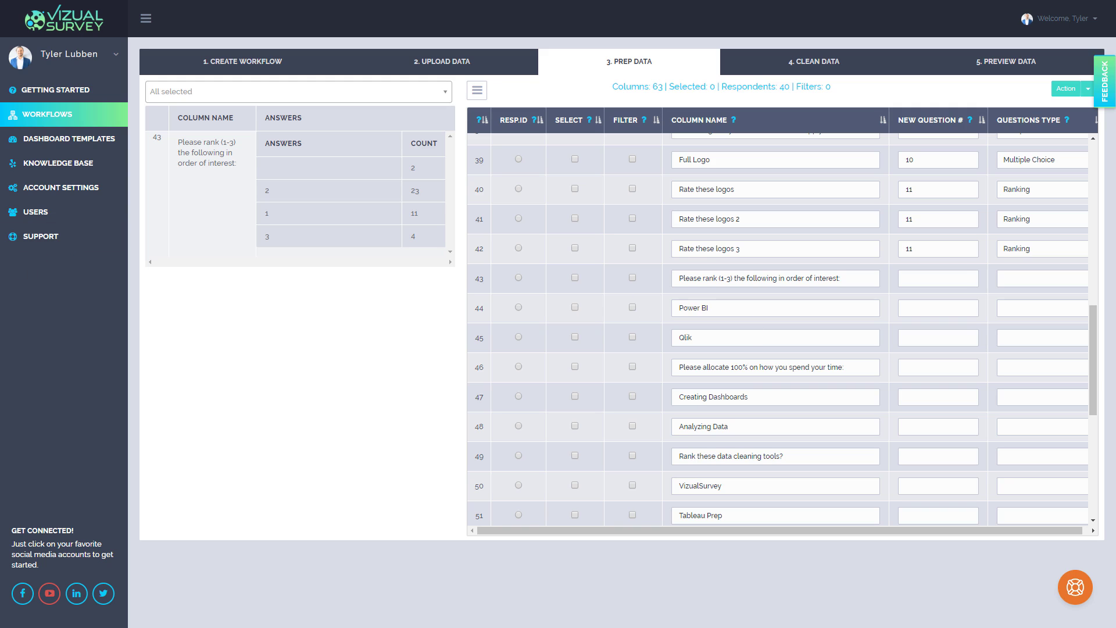
{"action": "key", "text": "alt+Tab"}
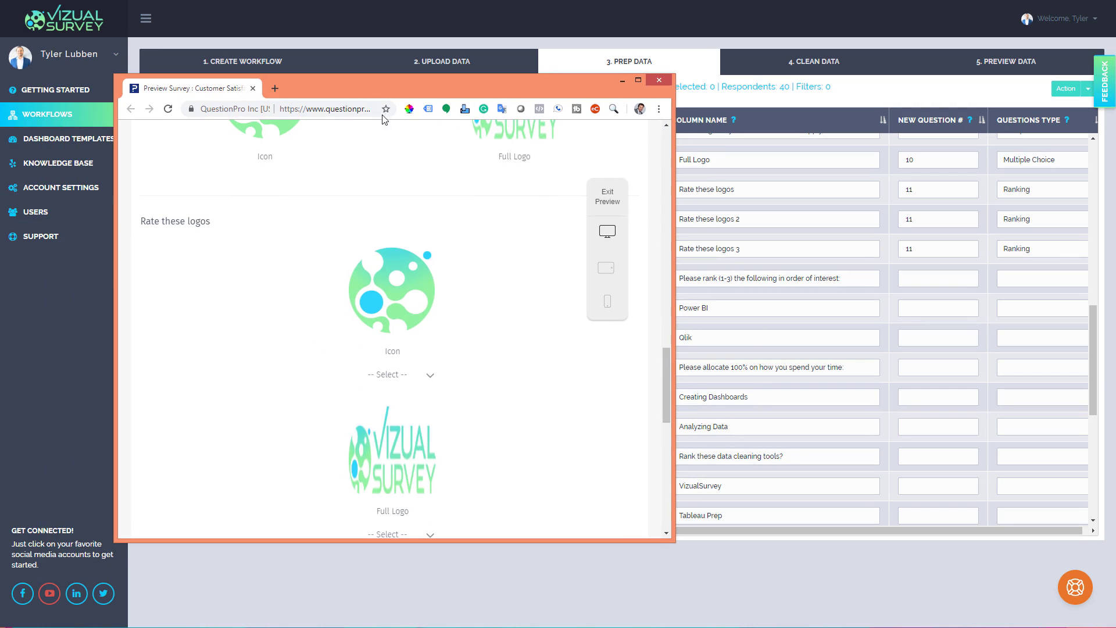
{"action": "scroll", "coordinate": [352, 274], "scroll_direction": "down", "scroll_amount": 3}
{"action": "scroll", "coordinate": [354, 275], "scroll_direction": "down", "scroll_amount": 3}
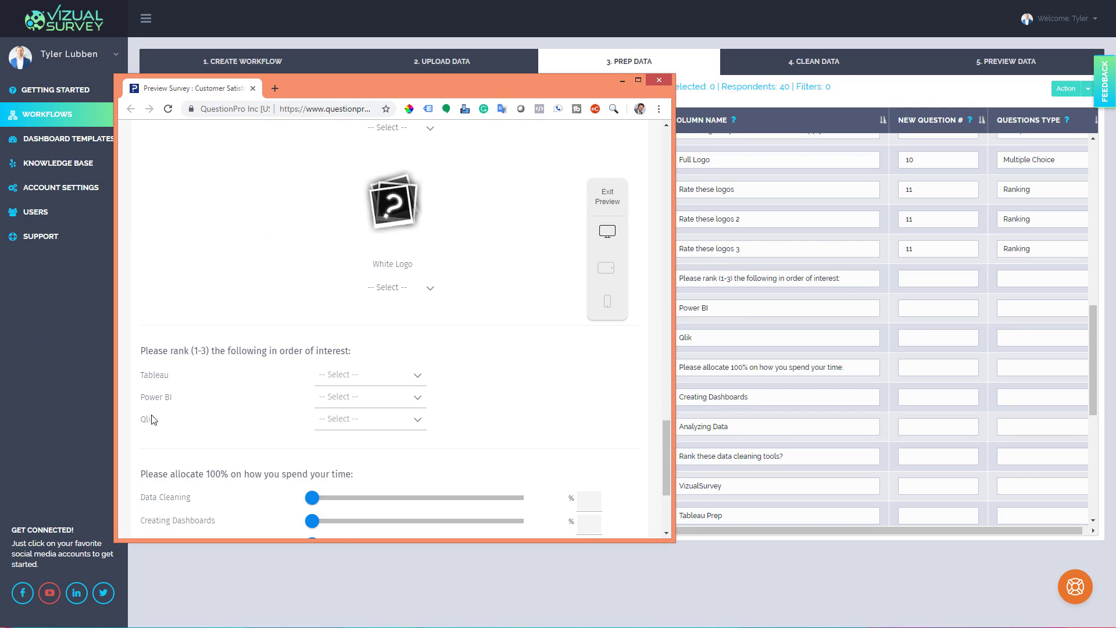
{"action": "key", "text": "alt+Tab"}
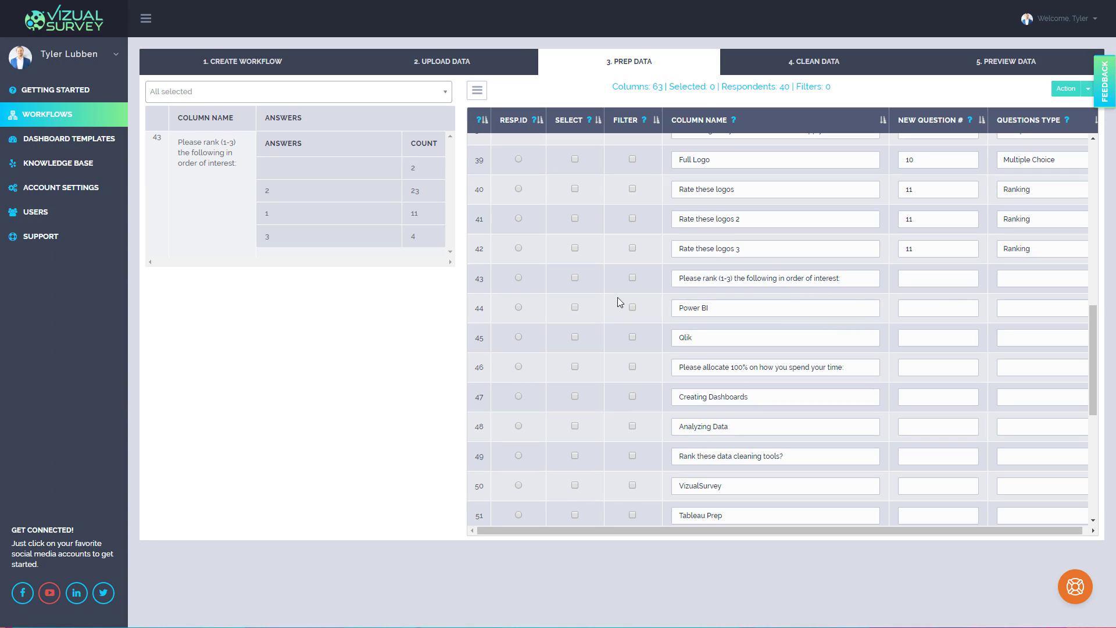
Step: Group the order-of-interest columns 43 to 45 under new question number 12 with question type Ranking
{"action": "left_click", "coordinate": [917, 282]}
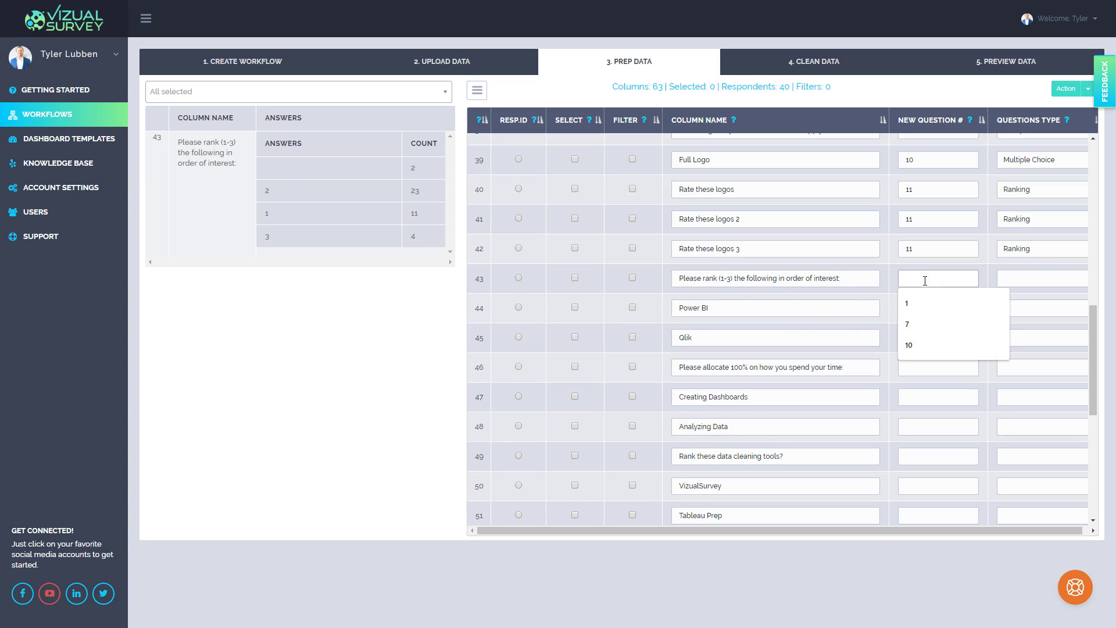
{"action": "type", "text": "12"}
{"action": "left_click", "coordinate": [921, 307]}
{"action": "left_click", "coordinate": [922, 334]}
{"action": "left_click", "coordinate": [921, 337]}
{"action": "type", "text": "12"}
{"action": "left_click", "coordinate": [1042, 278]}
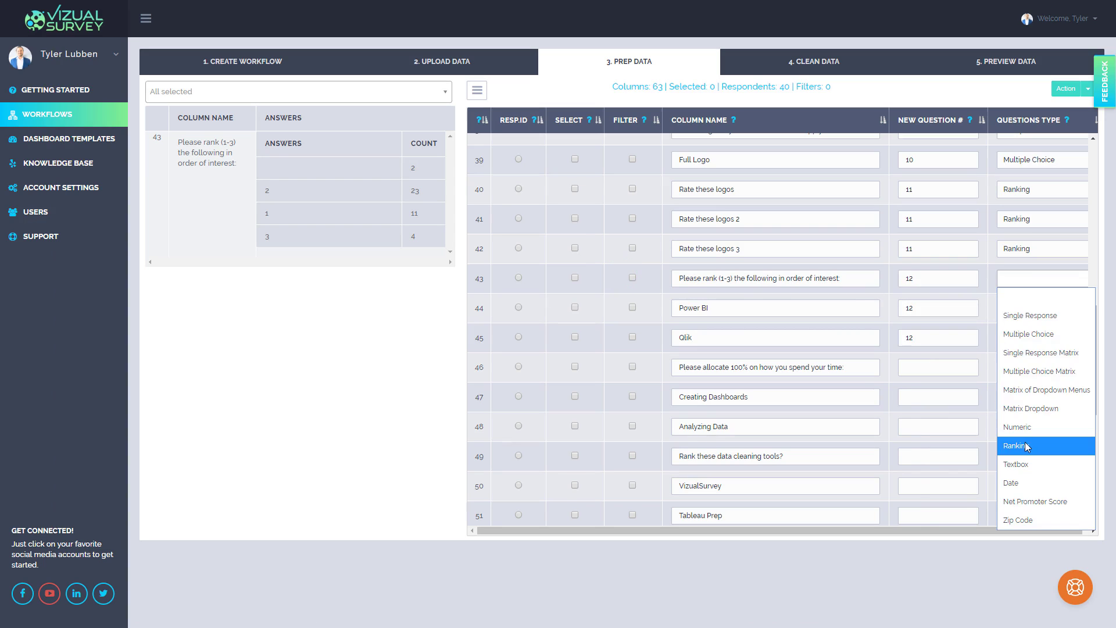
{"action": "left_click", "coordinate": [1023, 445]}
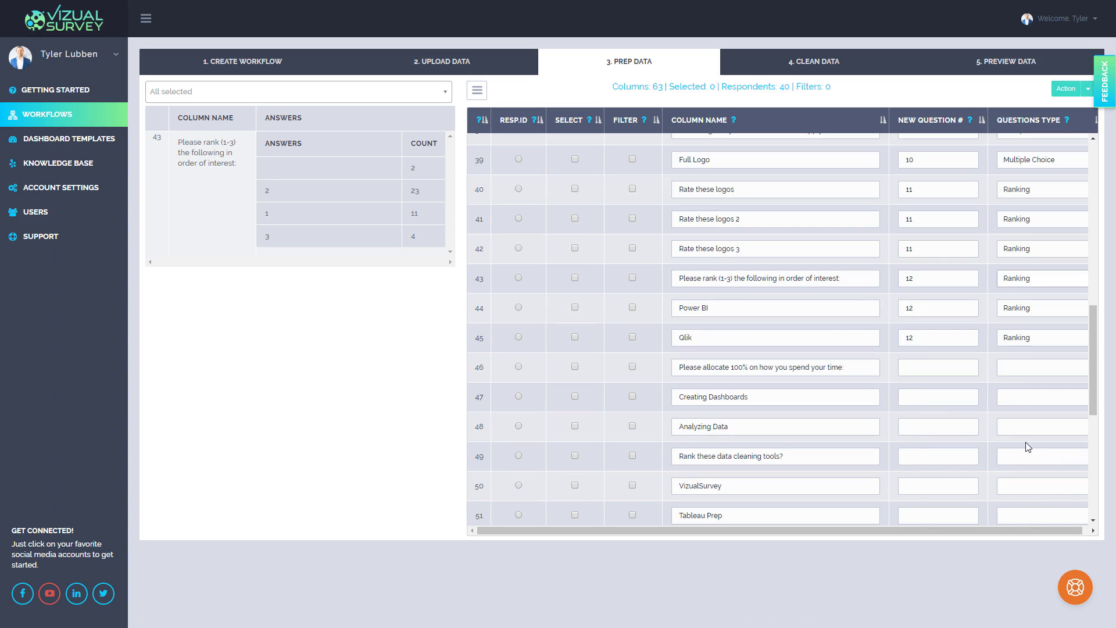
Step: View column 46's answers and try its QuestionPro preview sliders with Data Cleaning at 35%, Creating Dashboards at 24% and Analyzing Data at 30%
{"action": "left_click", "coordinate": [478, 369]}
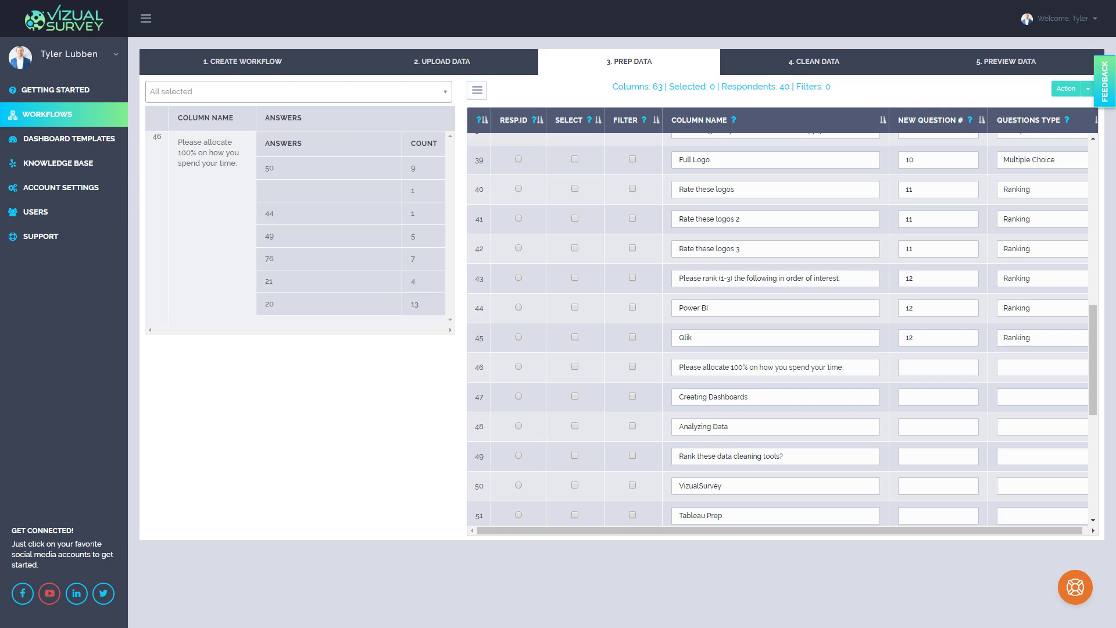
{"action": "scroll", "coordinate": [523, 346], "scroll_direction": "down", "scroll_amount": 5}
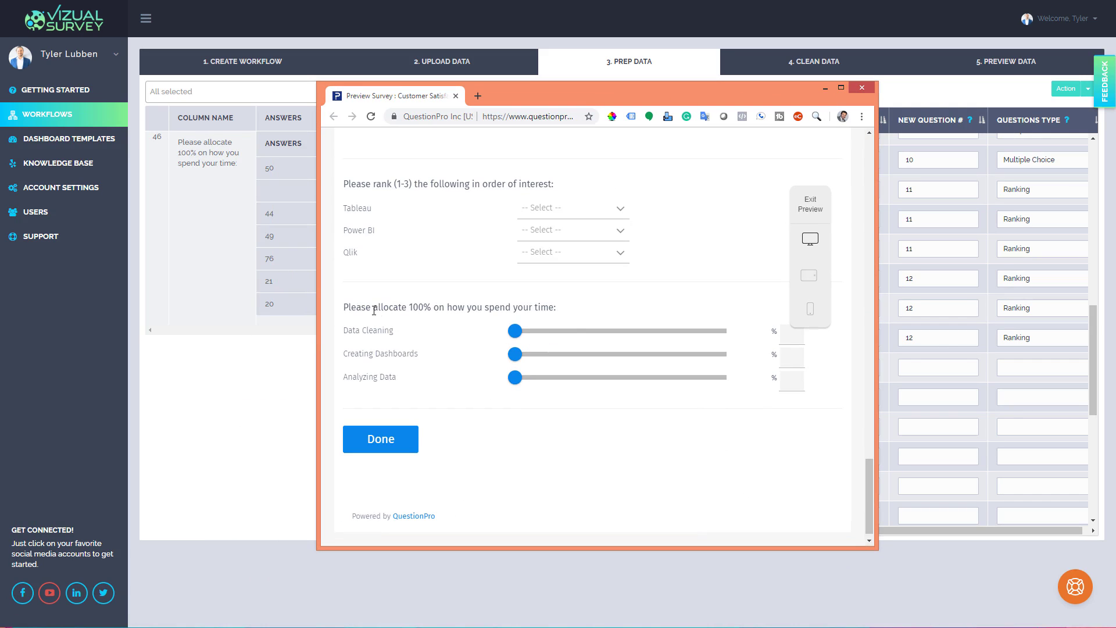
{"action": "left_click", "coordinate": [547, 330]}
{"action": "left_click", "coordinate": [565, 354]}
{"action": "left_click", "coordinate": [578, 377]}
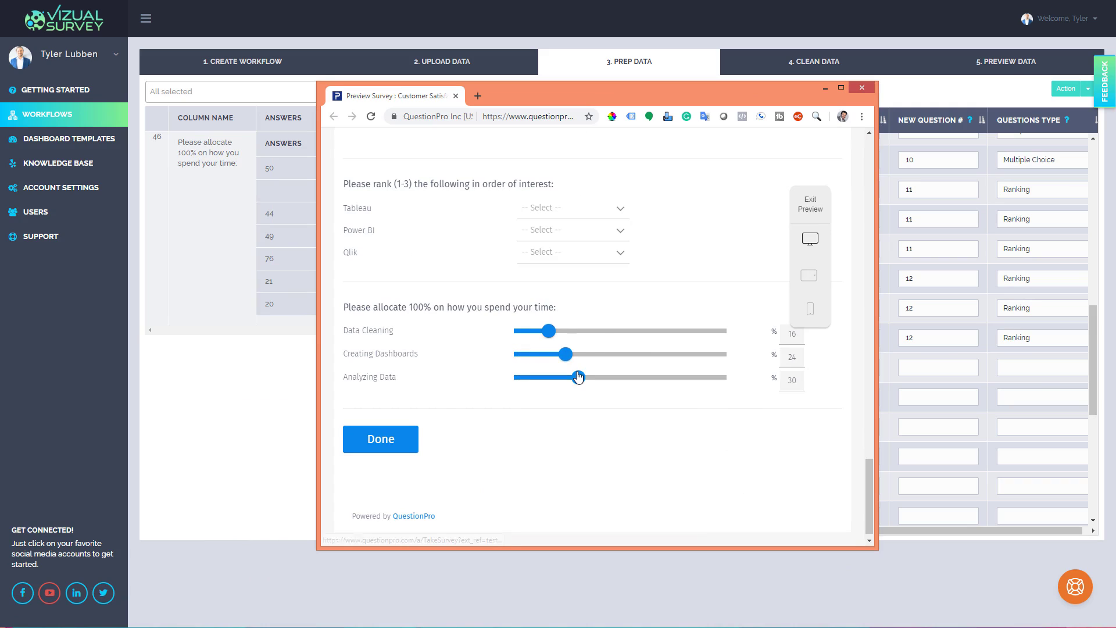
{"action": "left_click", "coordinate": [589, 331]}
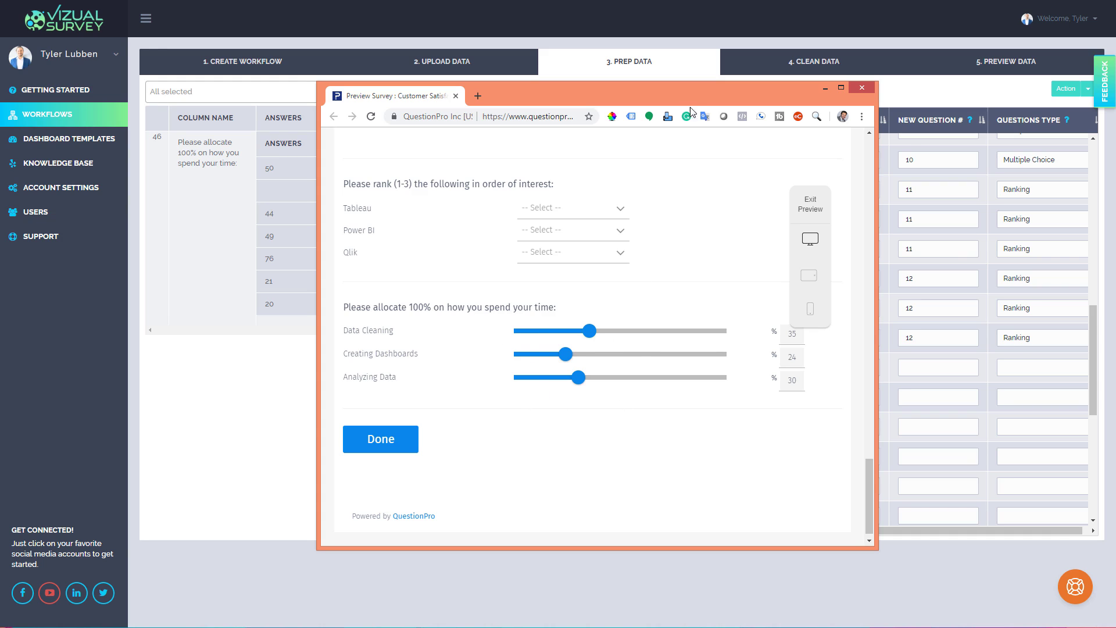
{"action": "left_click", "coordinate": [825, 88]}
Step: Assign separate new question numbers 13, 14 and 15 to the time-allocation columns 46, 47 and 48
{"action": "left_click", "coordinate": [912, 363]}
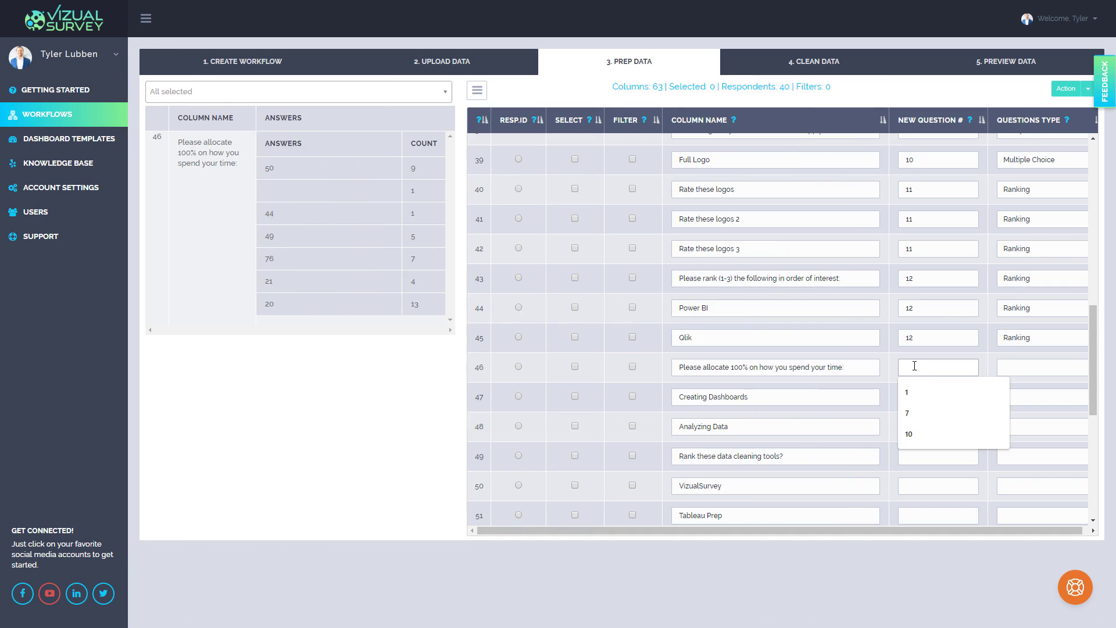
{"action": "type", "text": "13"}
{"action": "left_click", "coordinate": [914, 393]}
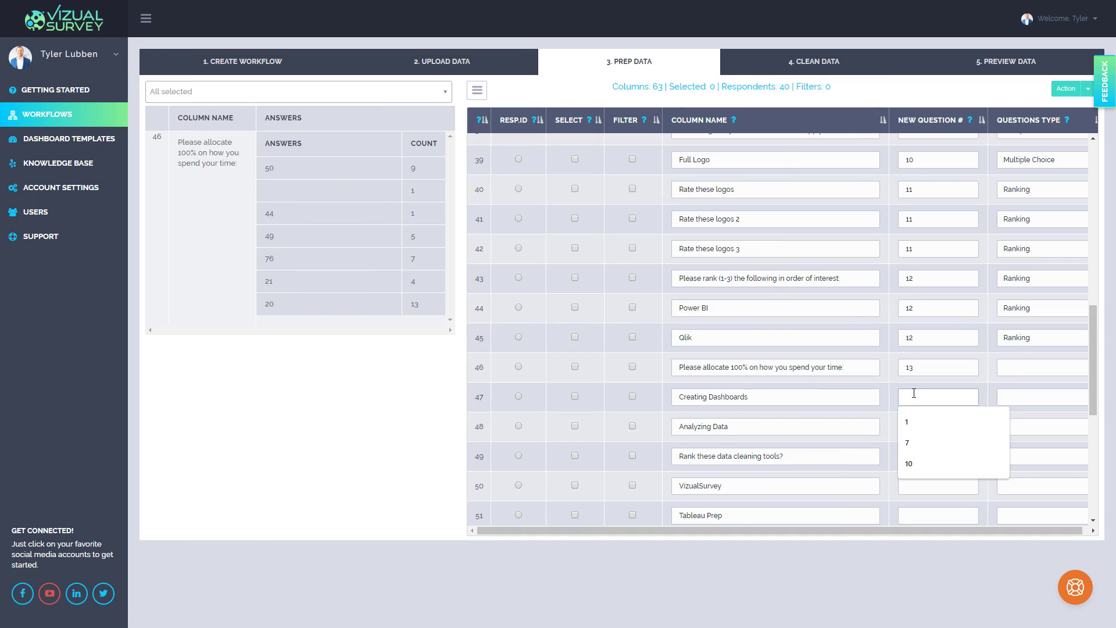
{"action": "type", "text": "14"}
{"action": "left_click", "coordinate": [915, 427]}
{"action": "type", "text": "15"}
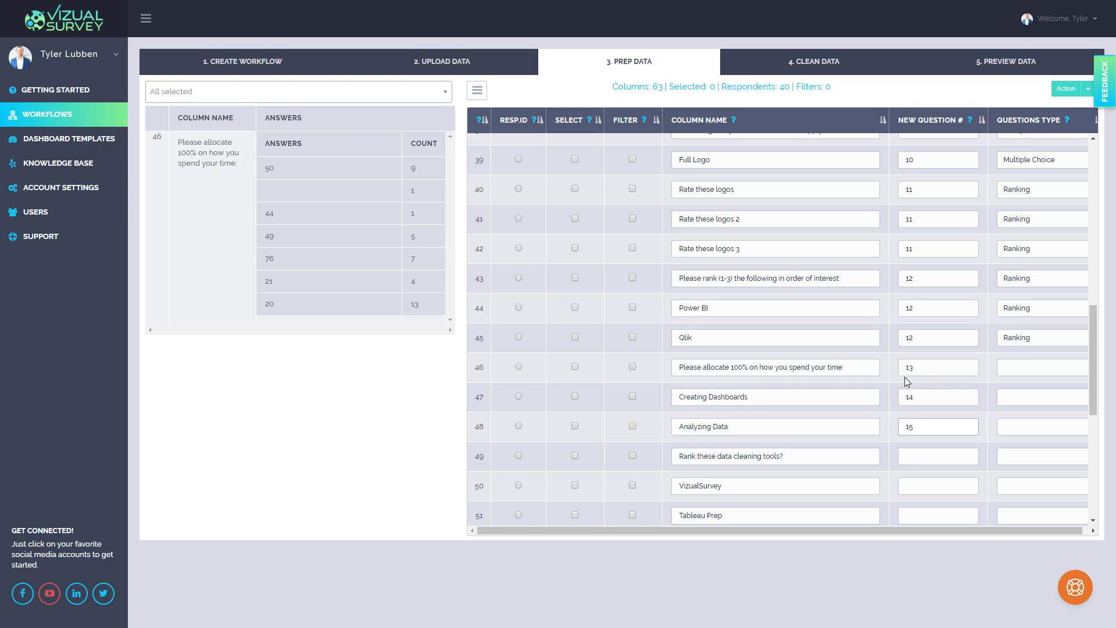
Step: Set the question type to Numeric for the time-allocation columns 46, 47 and 48
{"action": "left_click", "coordinate": [1015, 376]}
{"action": "left_click", "coordinate": [1015, 515]}
{"action": "left_click", "coordinate": [1012, 409]}
{"action": "left_click", "coordinate": [1017, 288]}
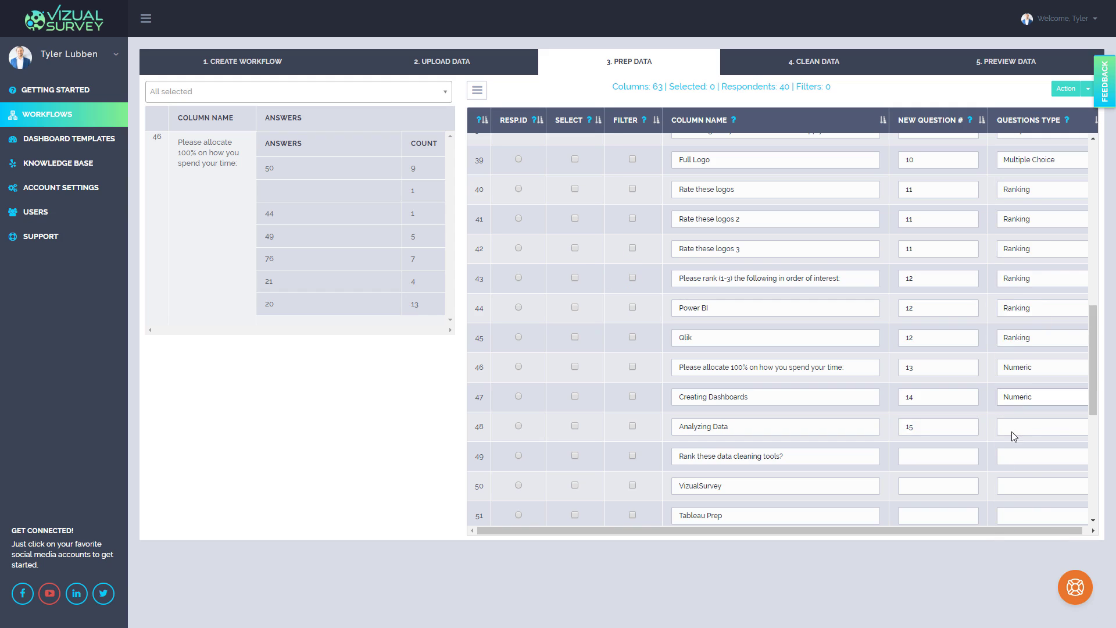
{"action": "left_click", "coordinate": [1015, 436]}
{"action": "left_click", "coordinate": [1017, 317]}
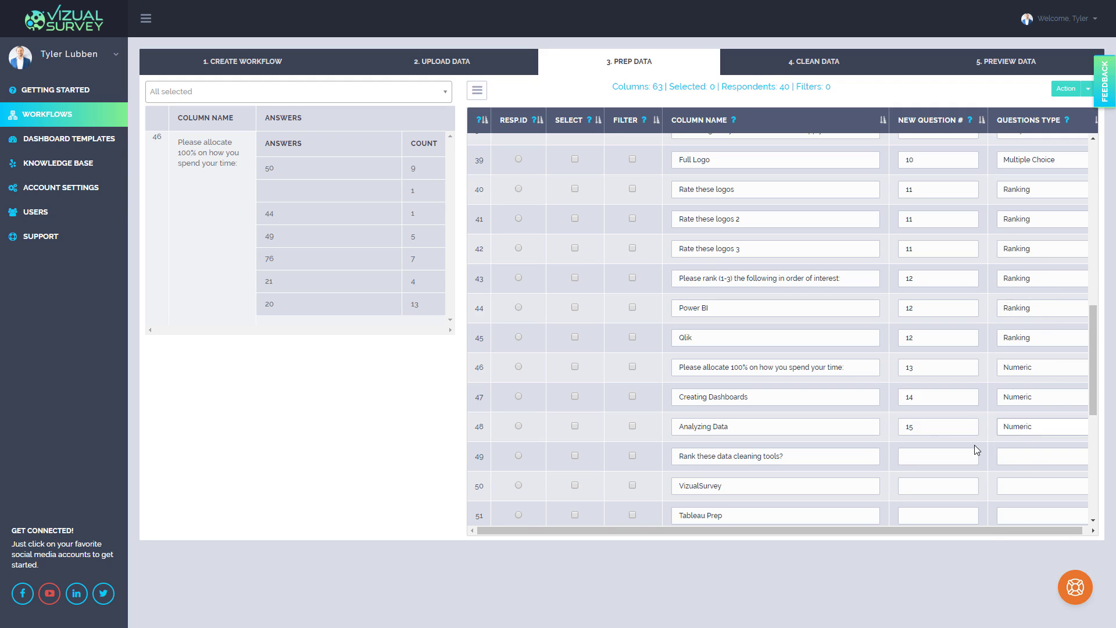
Step: Group the data cleaning tool columns 49 to 51 under new question number 16 with question type Ranking
{"action": "left_click", "coordinate": [482, 459]}
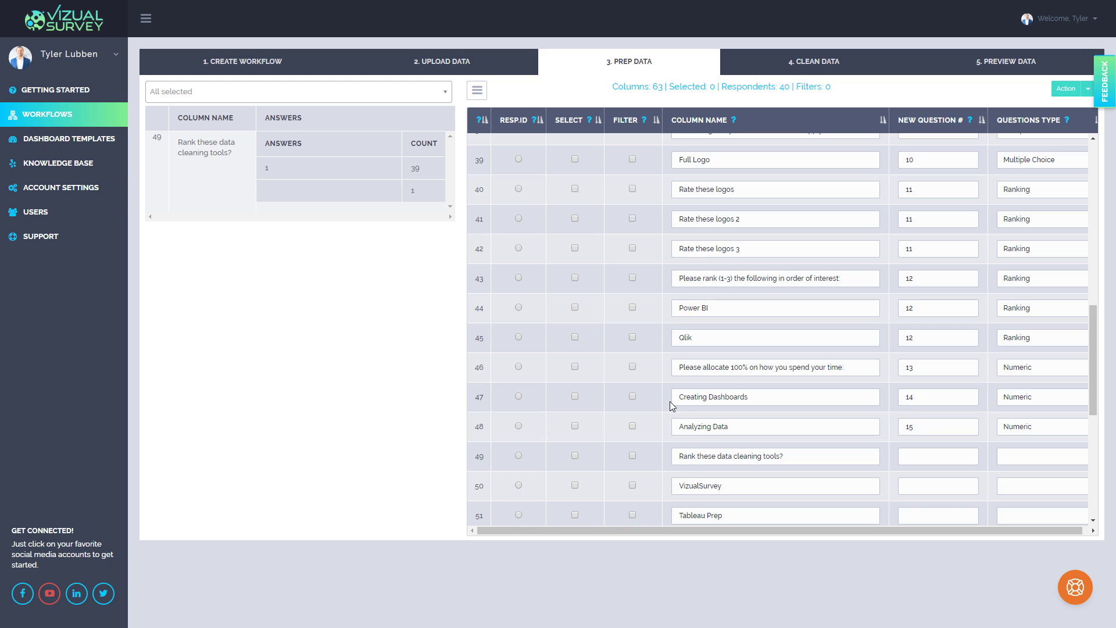
{"action": "scroll", "coordinate": [686, 378], "scroll_direction": "down", "scroll_amount": 1}
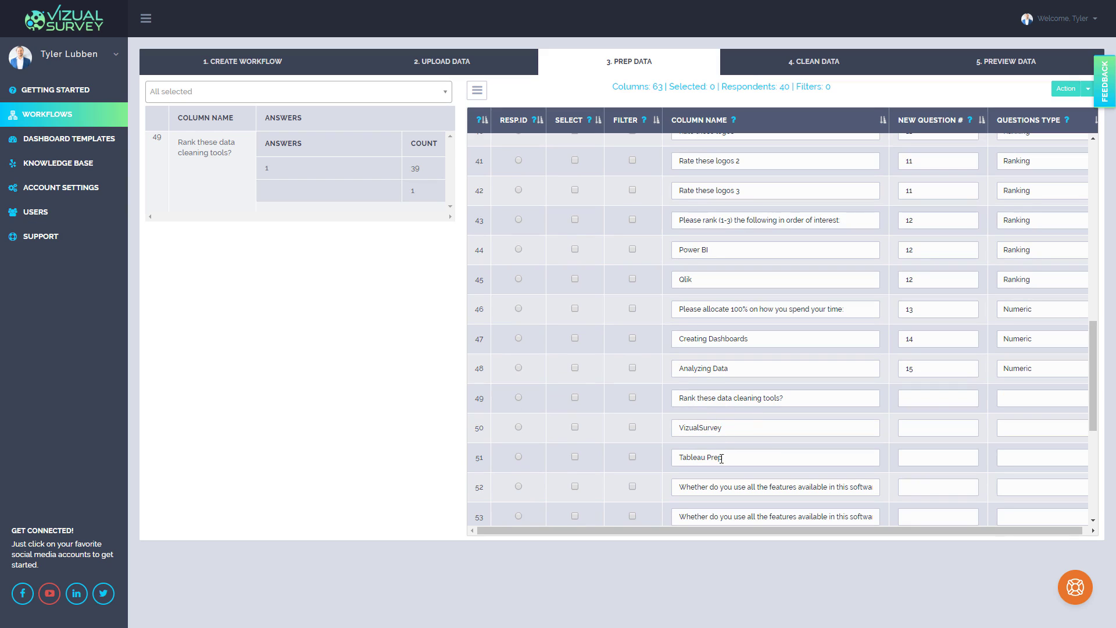
{"action": "left_click", "coordinate": [928, 401]}
{"action": "left_click", "coordinate": [930, 403]}
{"action": "type", "text": "16"}
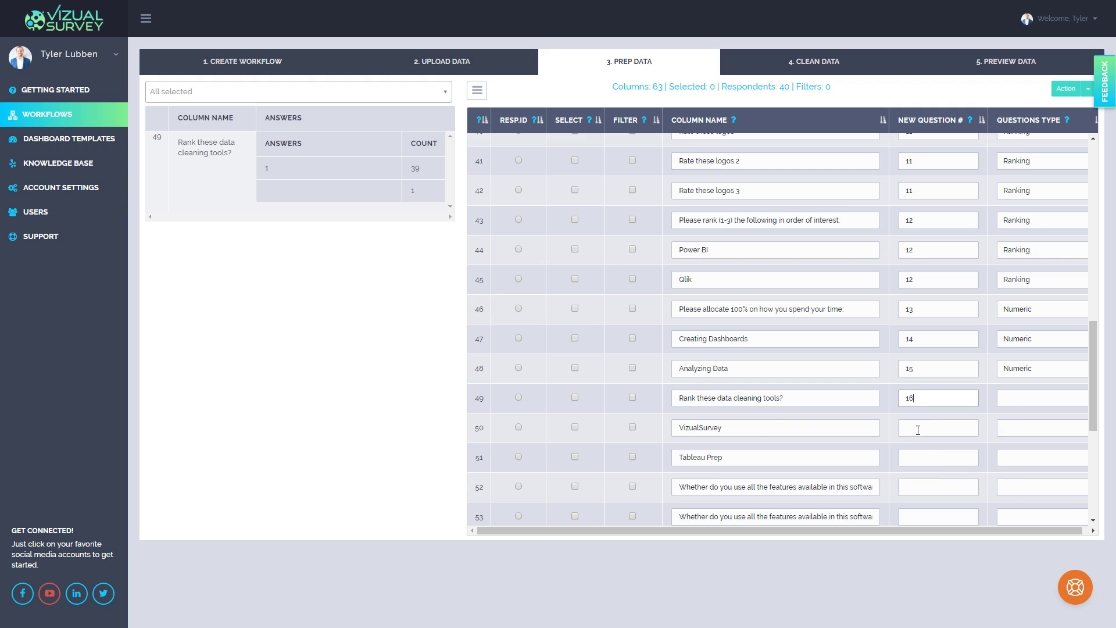
{"action": "left_click", "coordinate": [917, 429]}
{"action": "type", "text": "16"}
{"action": "left_click", "coordinate": [918, 462]}
{"action": "type", "text": "16"}
{"action": "left_click", "coordinate": [1019, 399]}
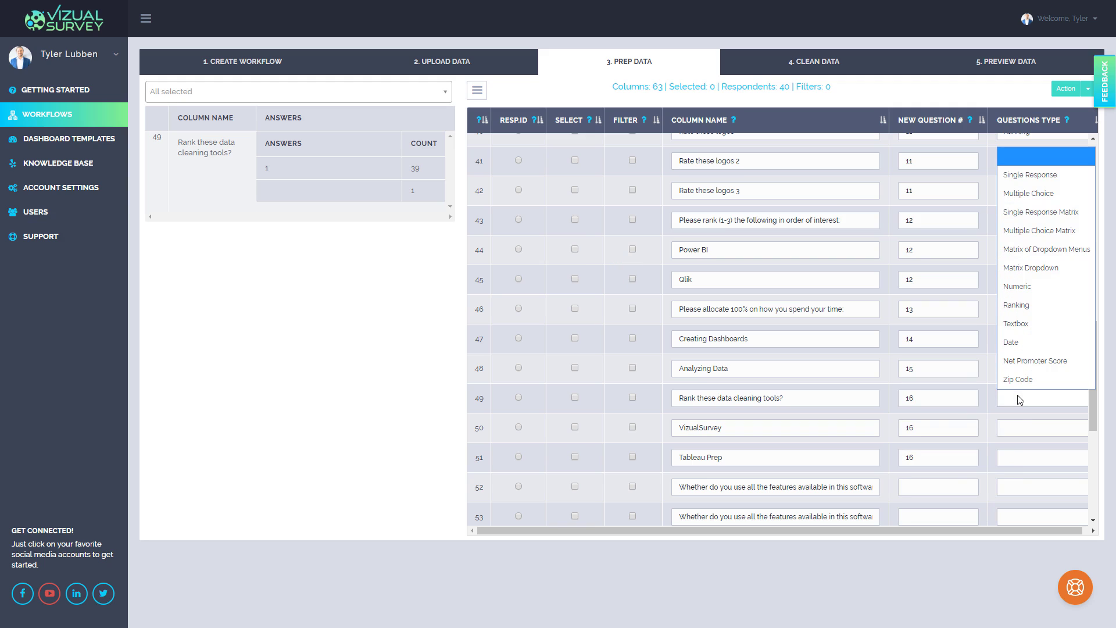
{"action": "left_click", "coordinate": [1016, 305]}
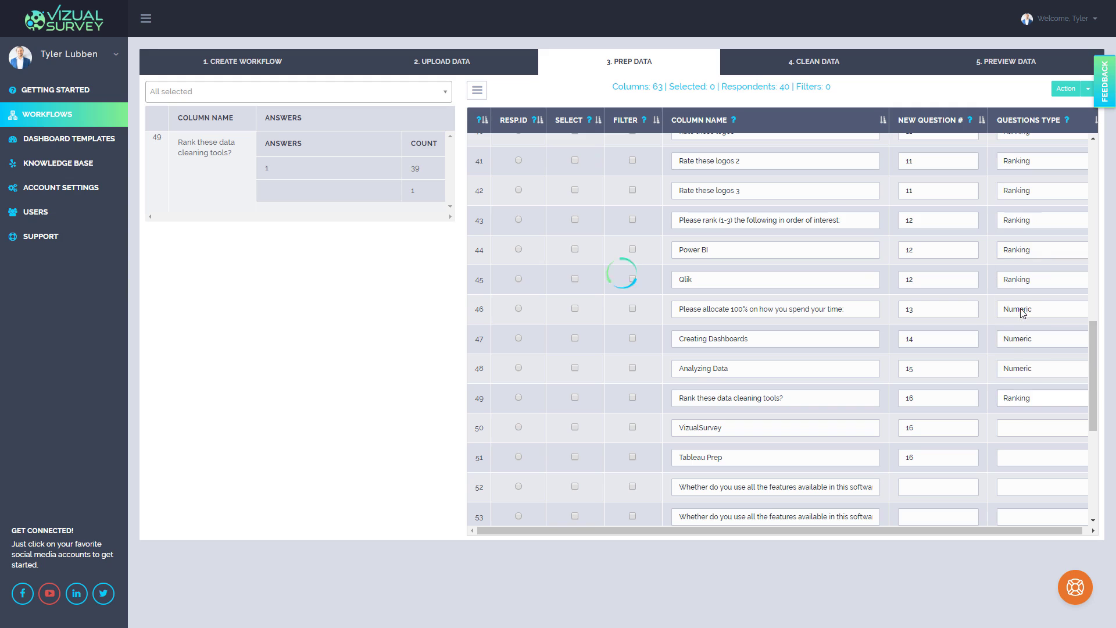
Step: Group the software feature usage columns 52 to 54 under new question number 17 with question type Single Response Matrix
{"action": "scroll", "coordinate": [800, 406], "scroll_direction": "down", "scroll_amount": 3}
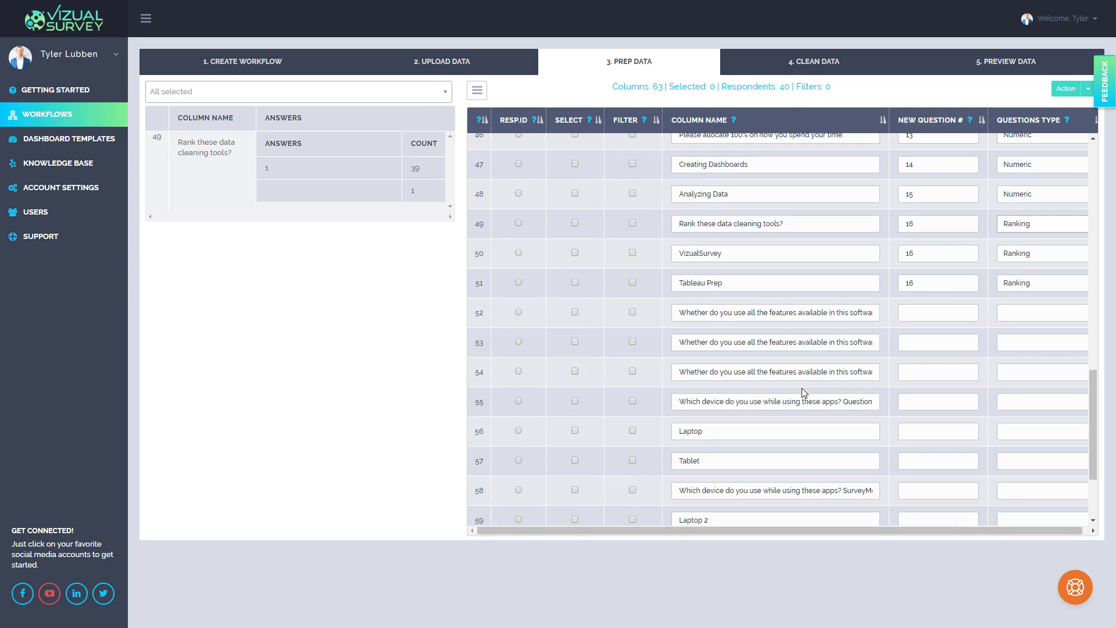
{"action": "left_click", "coordinate": [482, 323]}
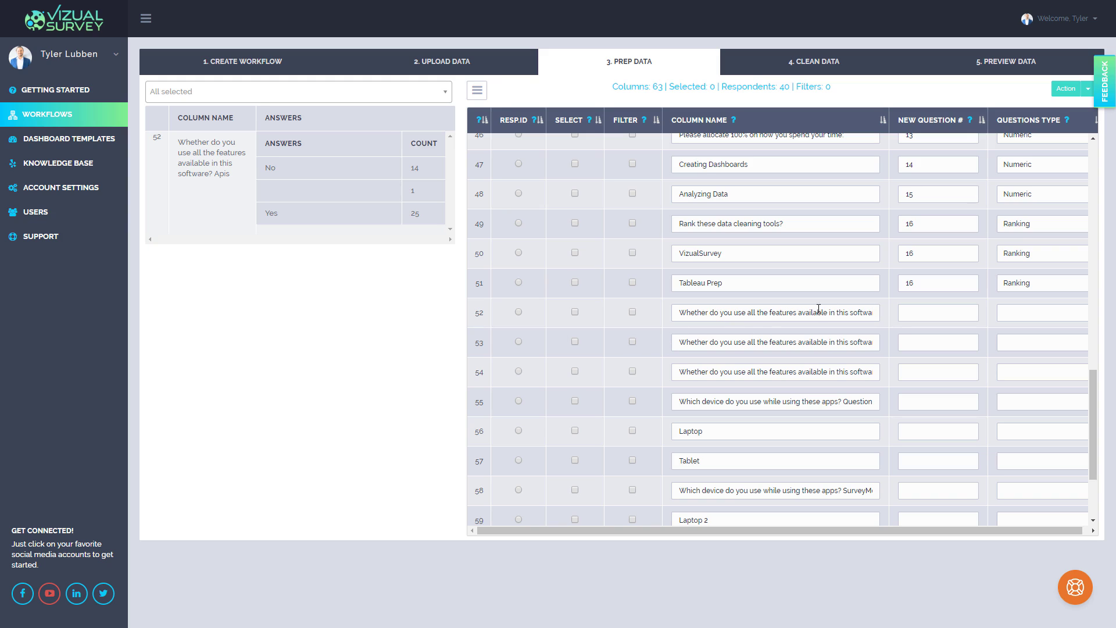
{"action": "left_click", "coordinate": [937, 311]}
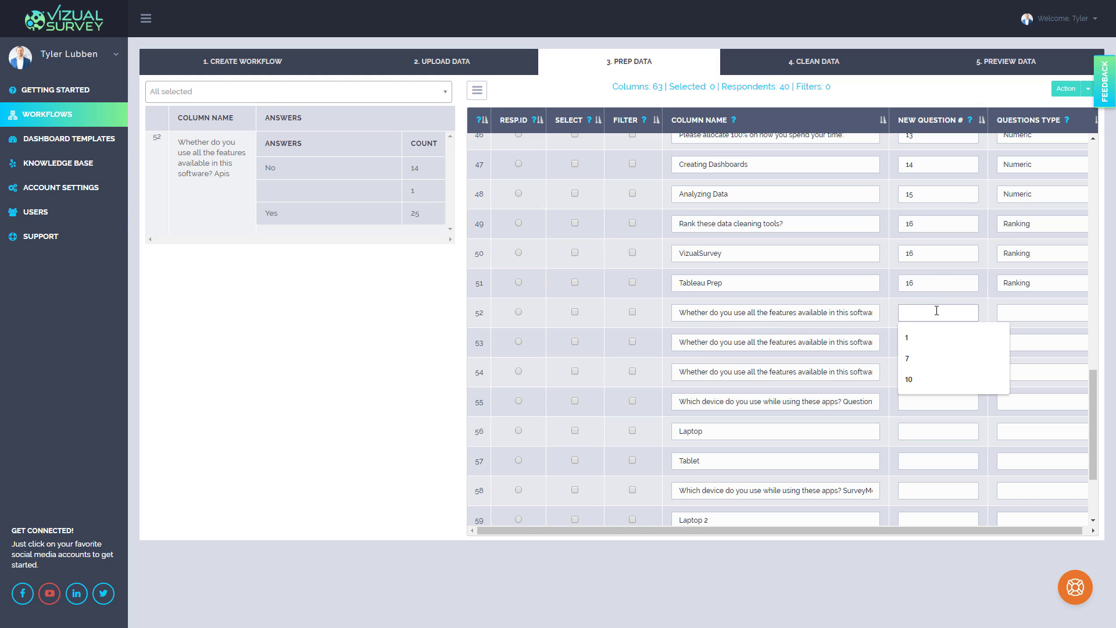
{"action": "type", "text": "17"}
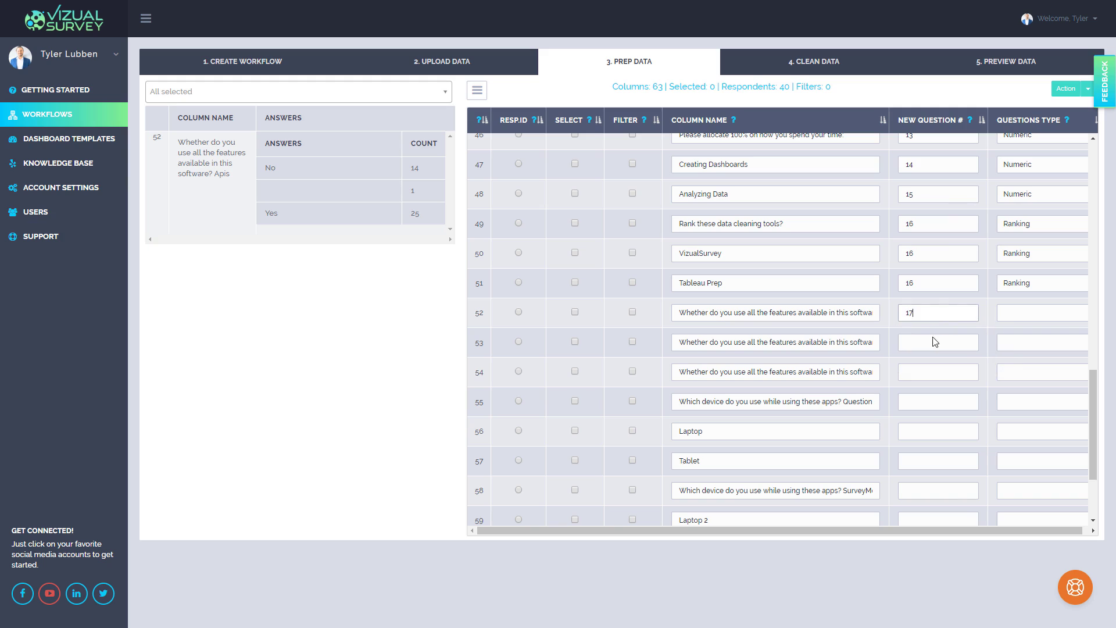
{"action": "left_click", "coordinate": [932, 341]}
{"action": "type", "text": "7"}
{"action": "key", "text": "BackSpace"}
{"action": "type", "text": "17"}
{"action": "left_click", "coordinate": [931, 371]}
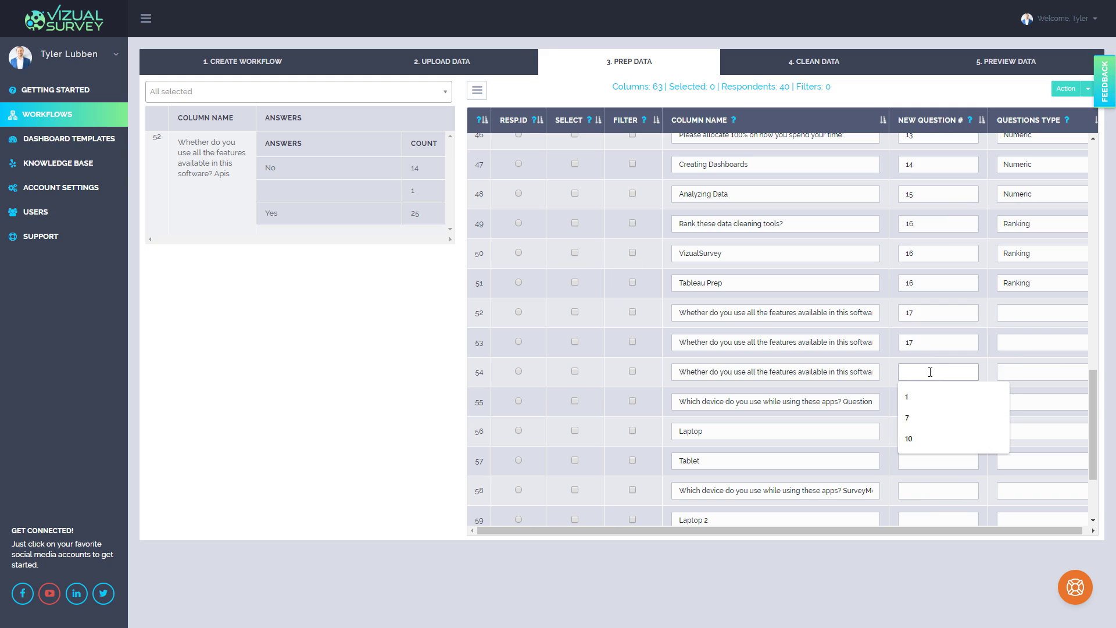
{"action": "type", "text": "17"}
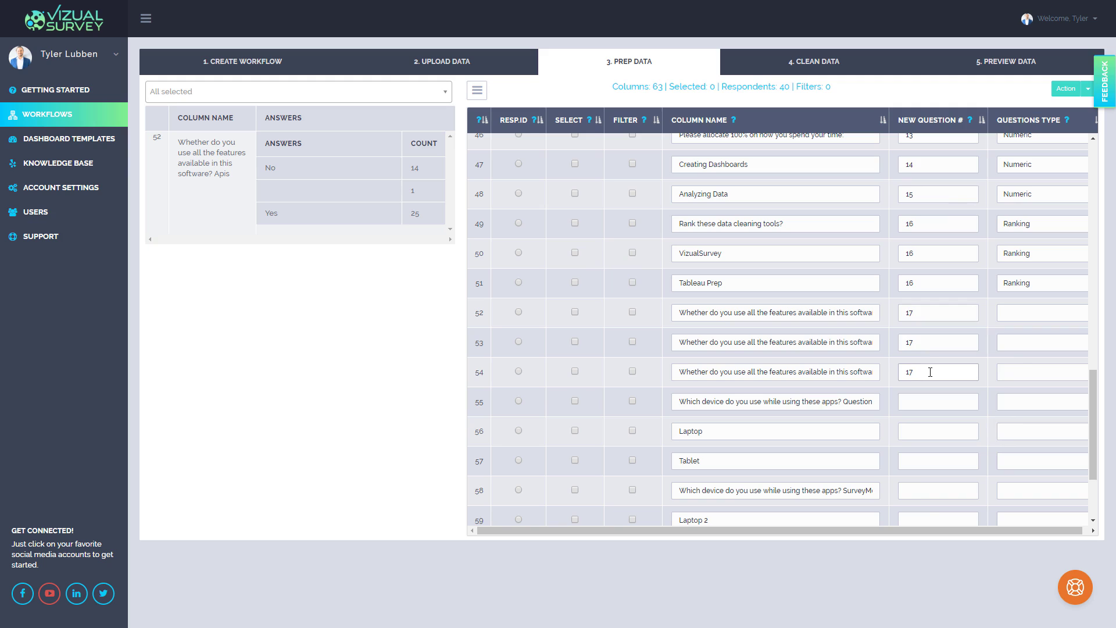
{"action": "left_click", "coordinate": [1010, 316]}
{"action": "left_click", "coordinate": [1028, 380]}
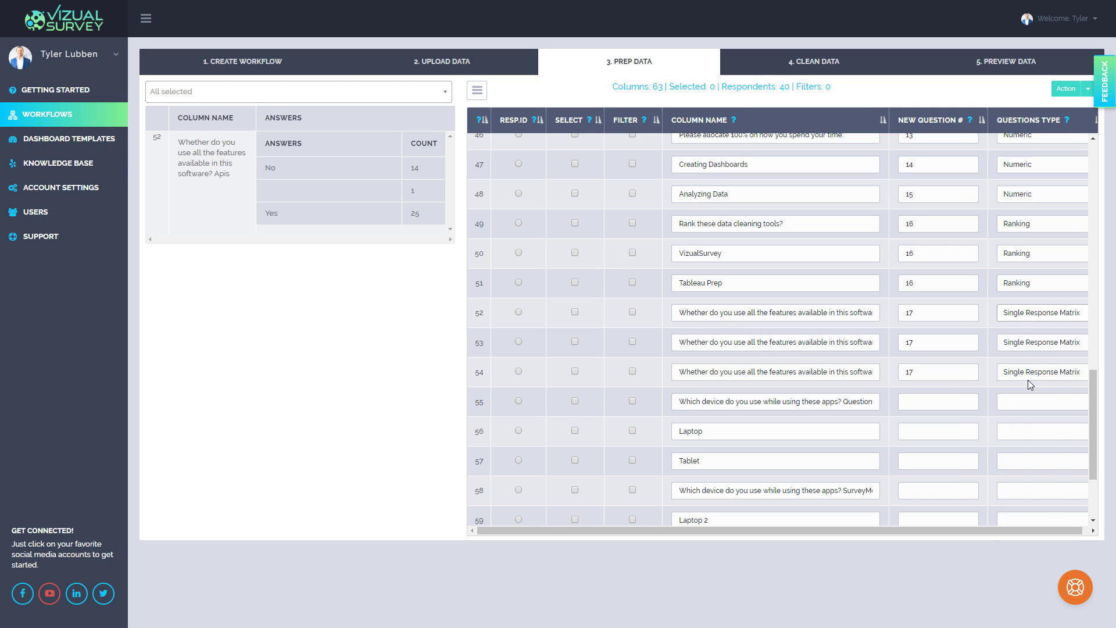
Step: Check the answers of columns 55 and 56, and group device columns 55 to 63 under new question number 18 with type Multiple Choice Matrix
{"action": "scroll", "coordinate": [970, 366], "scroll_direction": "down", "scroll_amount": 2}
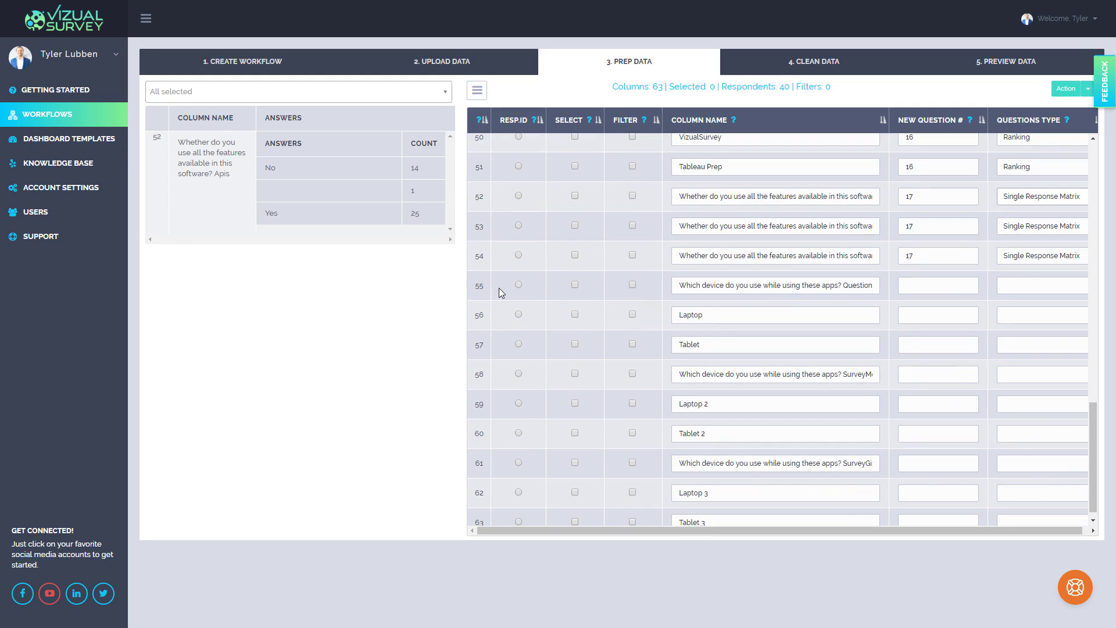
{"action": "left_click", "coordinate": [482, 297]}
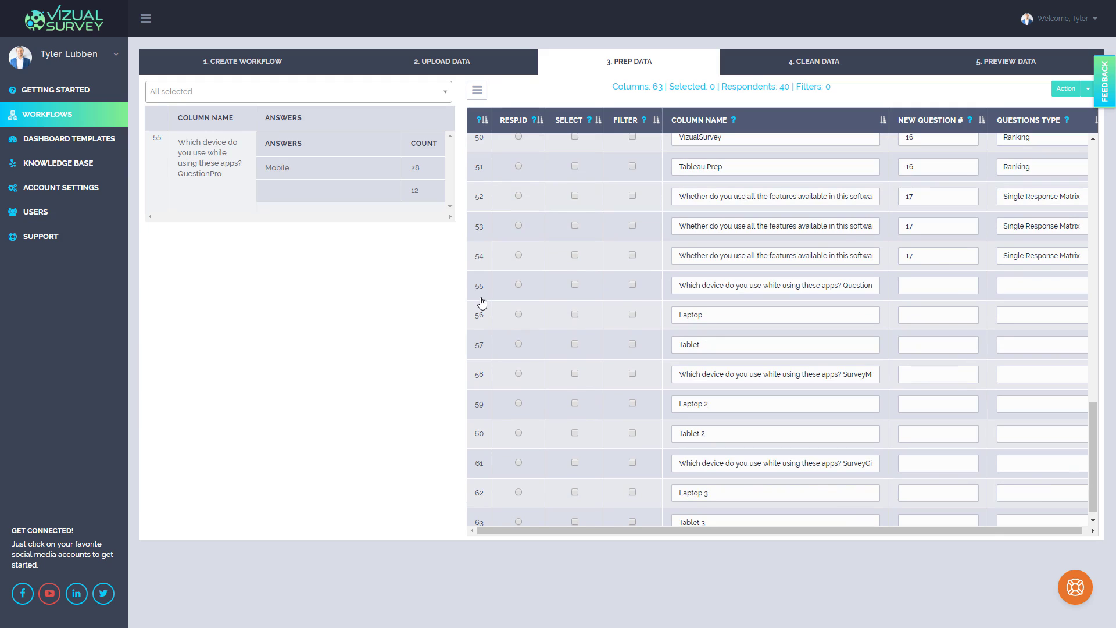
{"action": "left_click", "coordinate": [482, 319]}
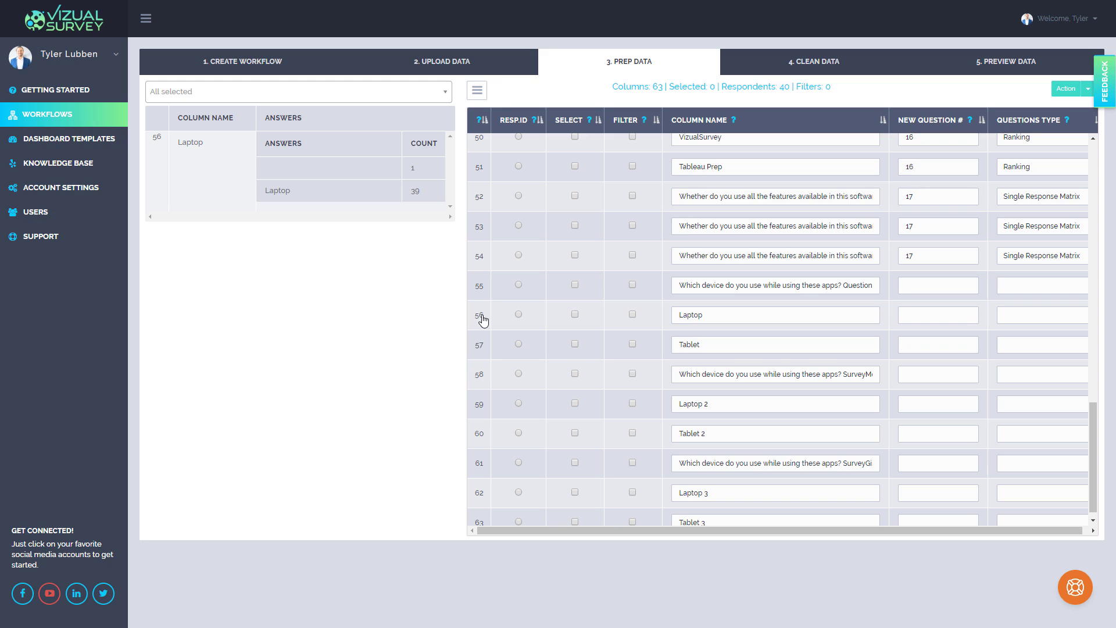
{"action": "scroll", "coordinate": [639, 370], "scroll_direction": "down", "scroll_amount": 1}
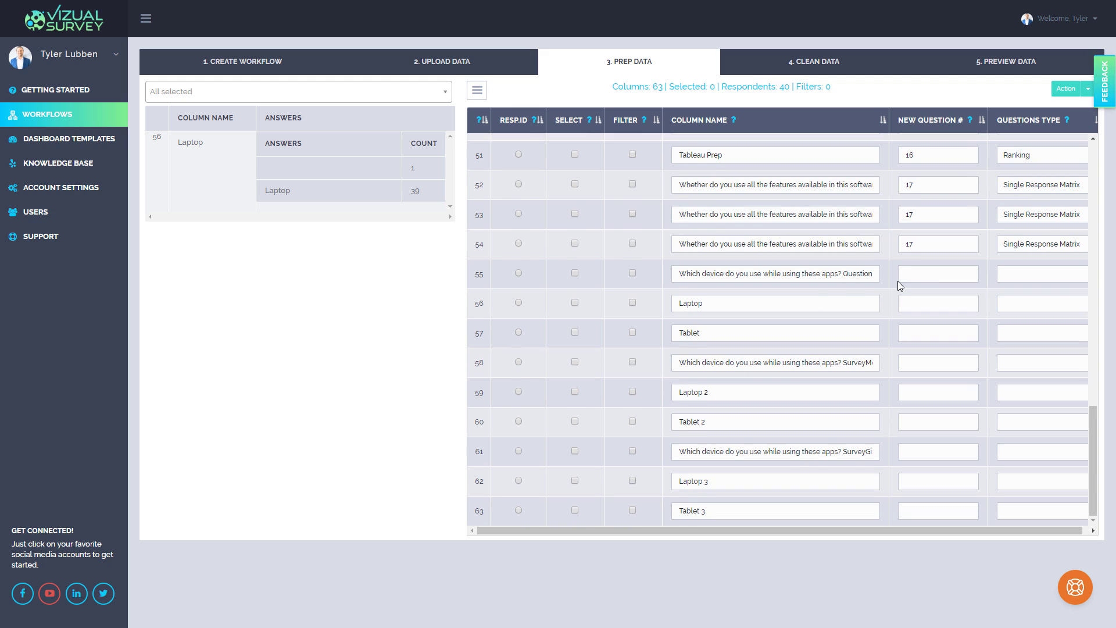
{"action": "left_click", "coordinate": [915, 278]}
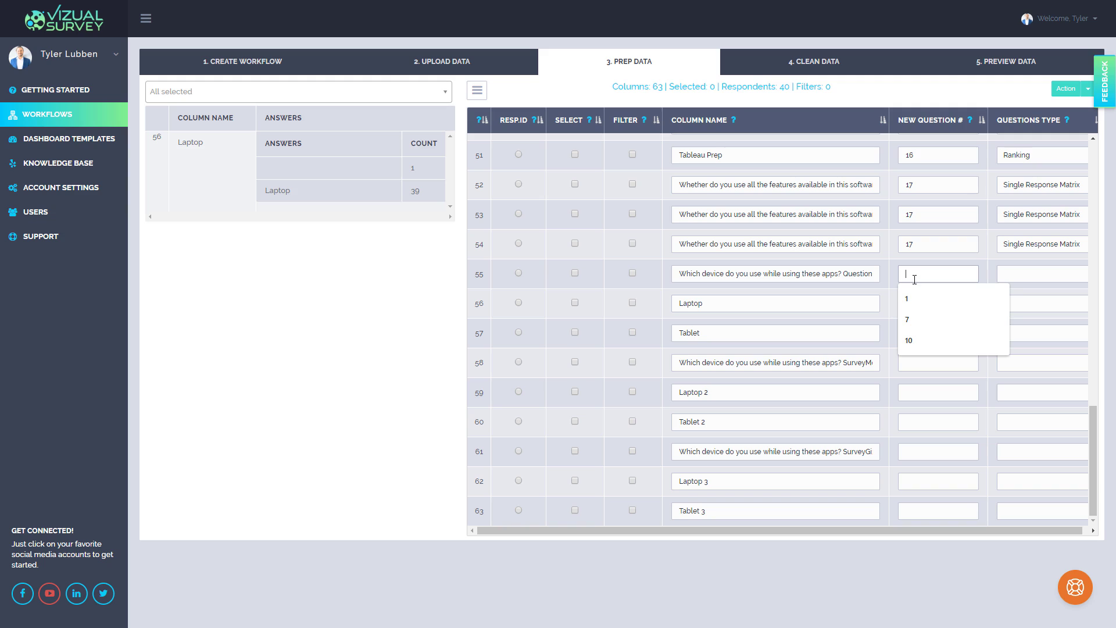
{"action": "type", "text": "18"}
{"action": "left_click", "coordinate": [908, 302]}
{"action": "type", "text": "18"}
{"action": "left_click", "coordinate": [915, 333]}
{"action": "type", "text": "18"}
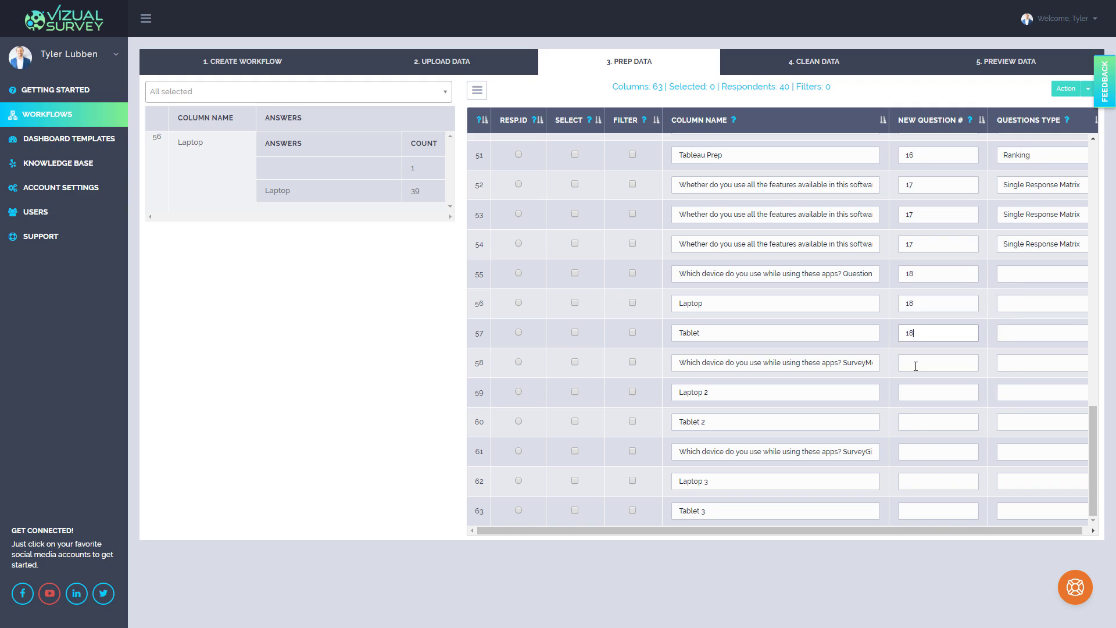
{"action": "left_click", "coordinate": [916, 367]}
{"action": "type", "text": "18"}
{"action": "left_click", "coordinate": [914, 392]}
{"action": "type", "text": "18"}
{"action": "left_click", "coordinate": [916, 424]}
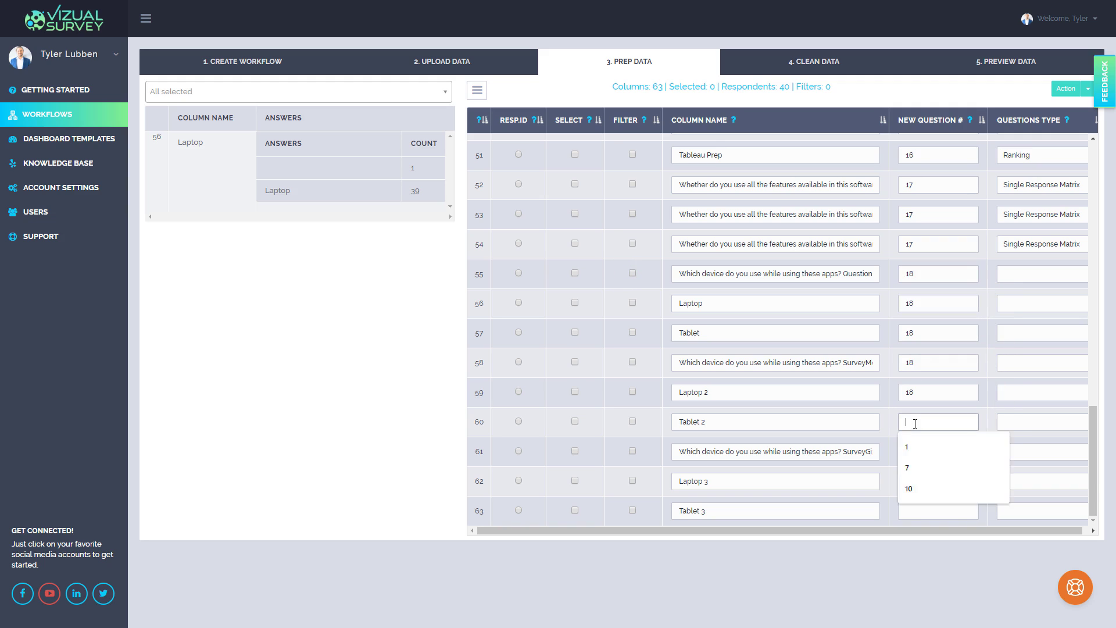
{"action": "type", "text": "18"}
{"action": "left_click", "coordinate": [910, 452]}
{"action": "type", "text": "18"}
{"action": "left_click", "coordinate": [917, 482]}
{"action": "type", "text": "18"}
{"action": "left_click", "coordinate": [913, 511]}
{"action": "type", "text": "18"}
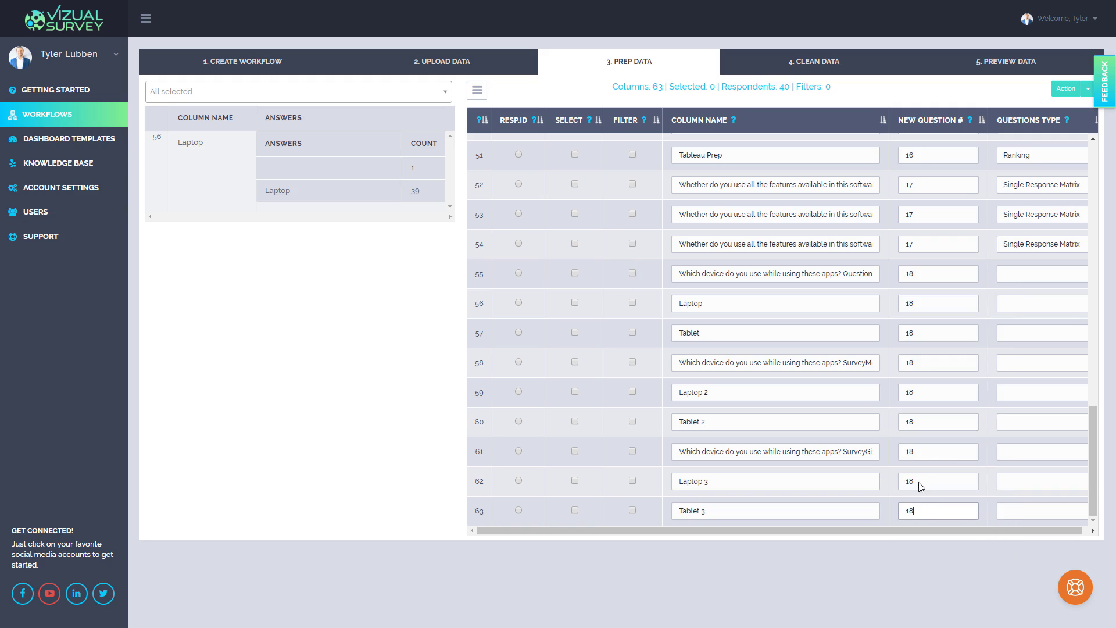
{"action": "left_click", "coordinate": [1020, 279]}
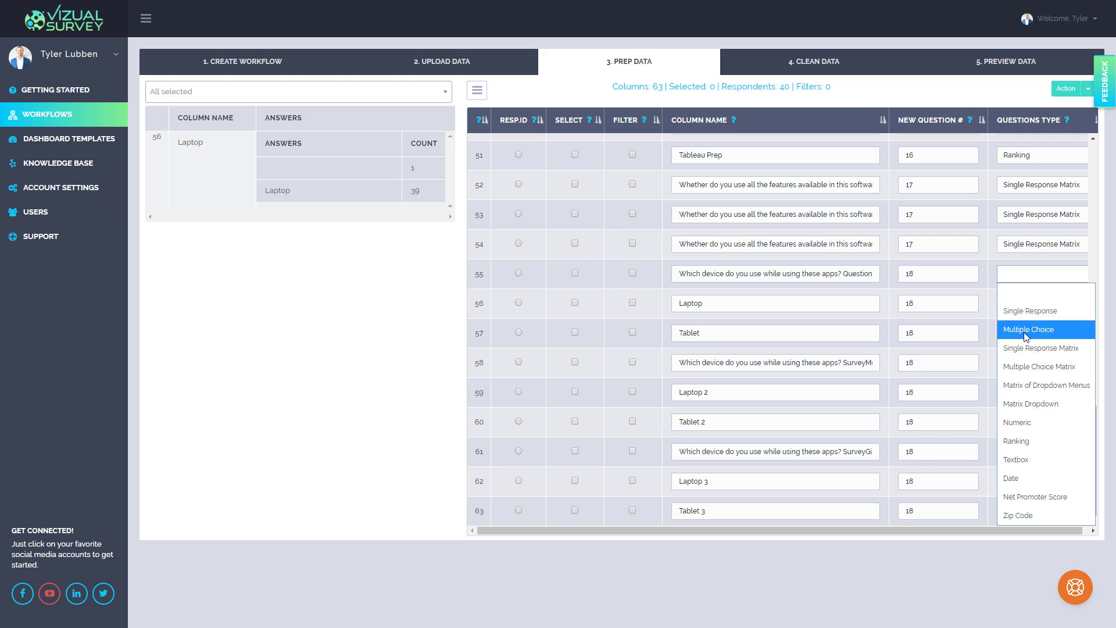
{"action": "left_click", "coordinate": [1032, 368]}
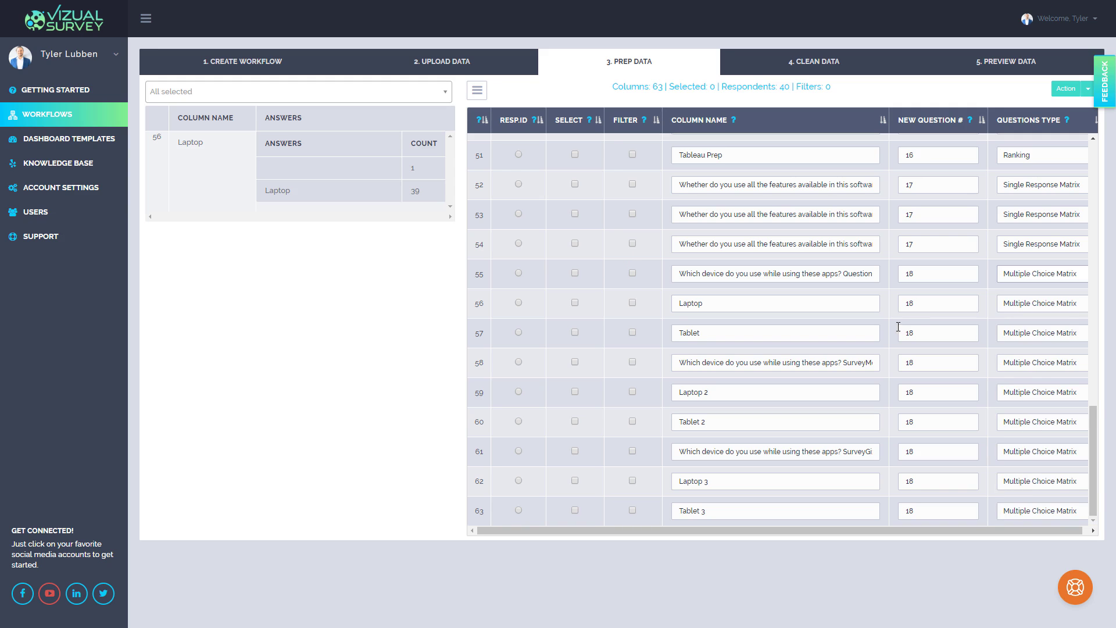
Step: Make column 21, "What region are you from?", a filter named Region
{"action": "scroll", "coordinate": [900, 328], "scroll_direction": "up", "scroll_amount": 20}
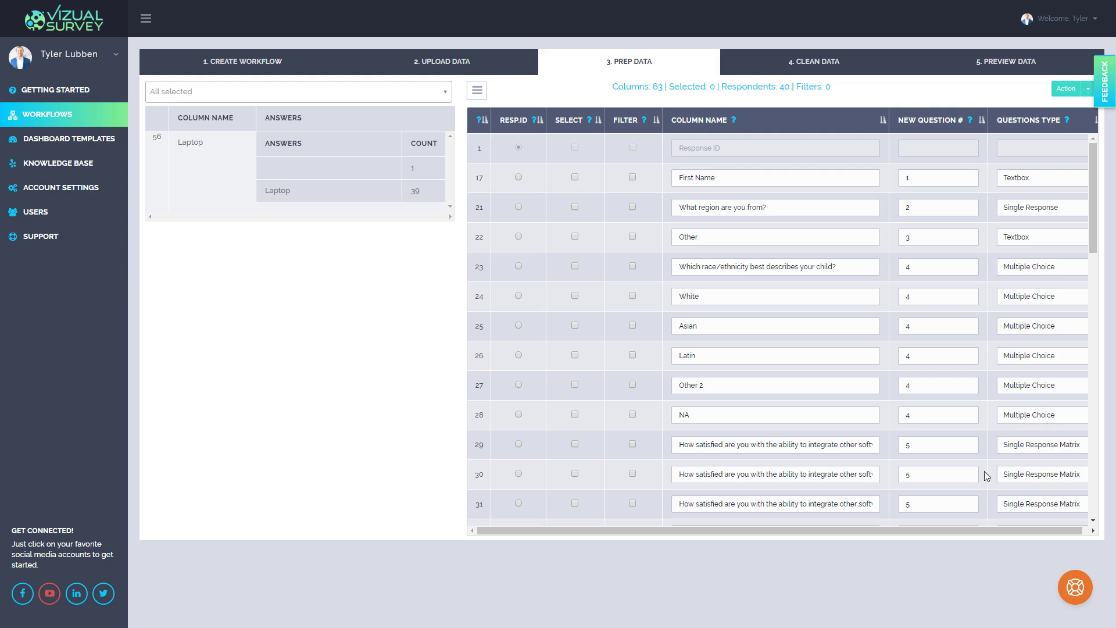
{"action": "left_click", "coordinate": [633, 207]}
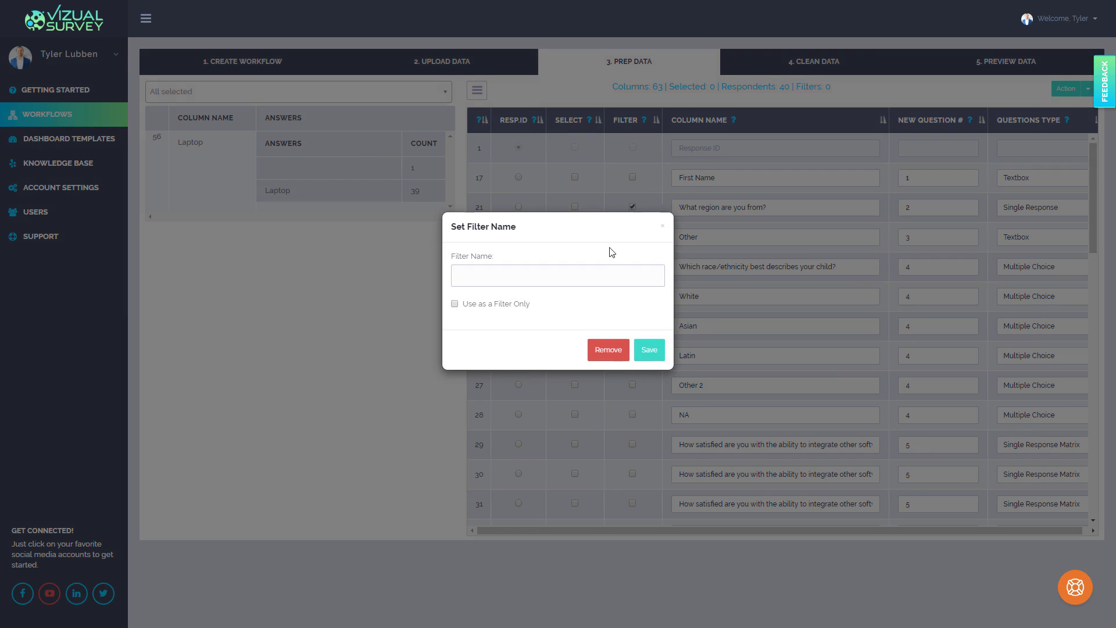
{"action": "left_click", "coordinate": [606, 278]}
{"action": "type", "text": "Region"}
{"action": "left_click", "coordinate": [649, 351]}
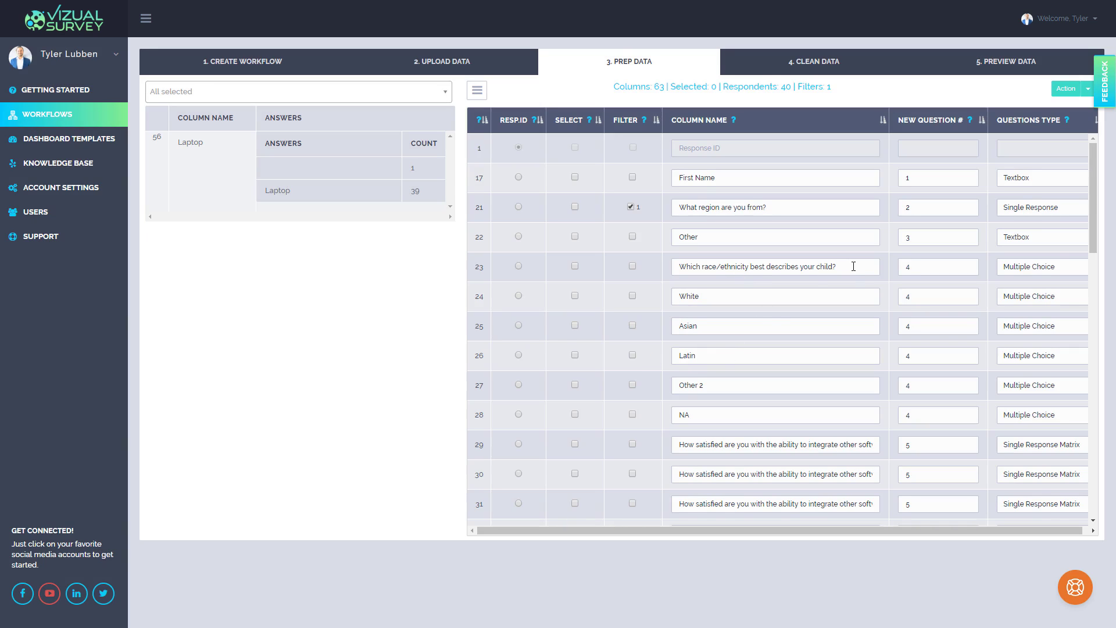
{"action": "scroll", "coordinate": [854, 266], "scroll_direction": "down", "scroll_amount": 5}
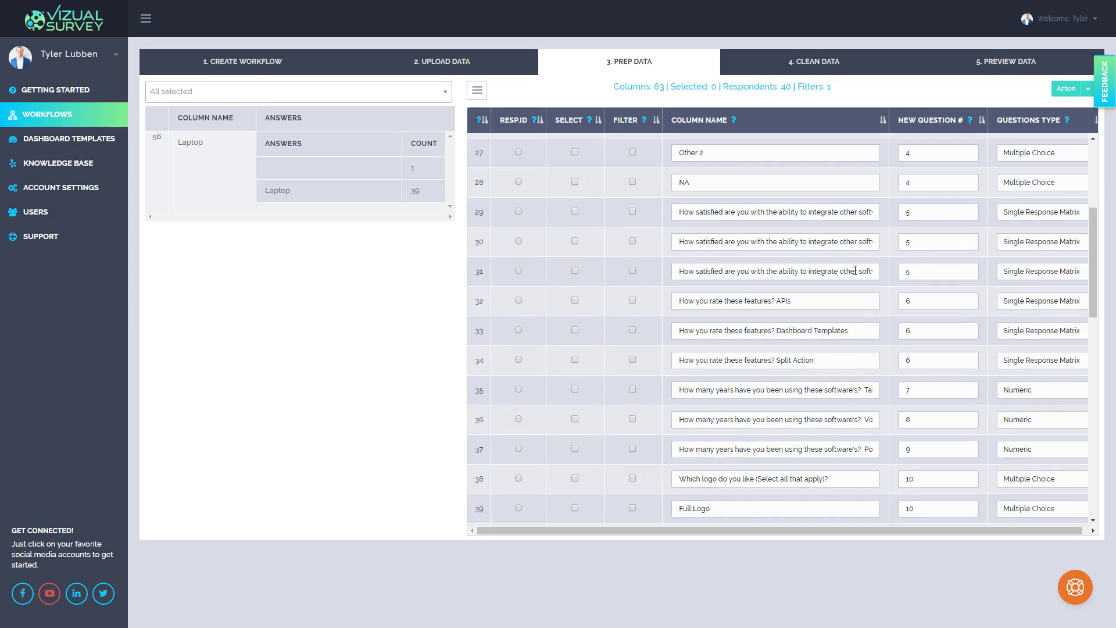
{"action": "scroll", "coordinate": [856, 271], "scroll_direction": "down", "scroll_amount": 2}
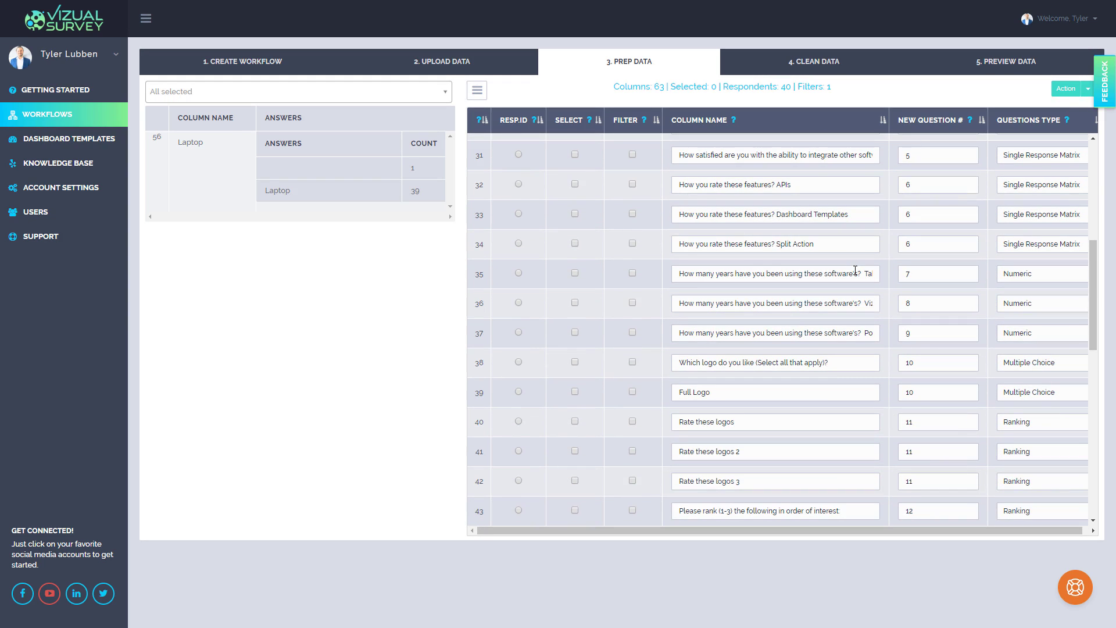
{"action": "scroll", "coordinate": [855, 270], "scroll_direction": "down", "scroll_amount": 4}
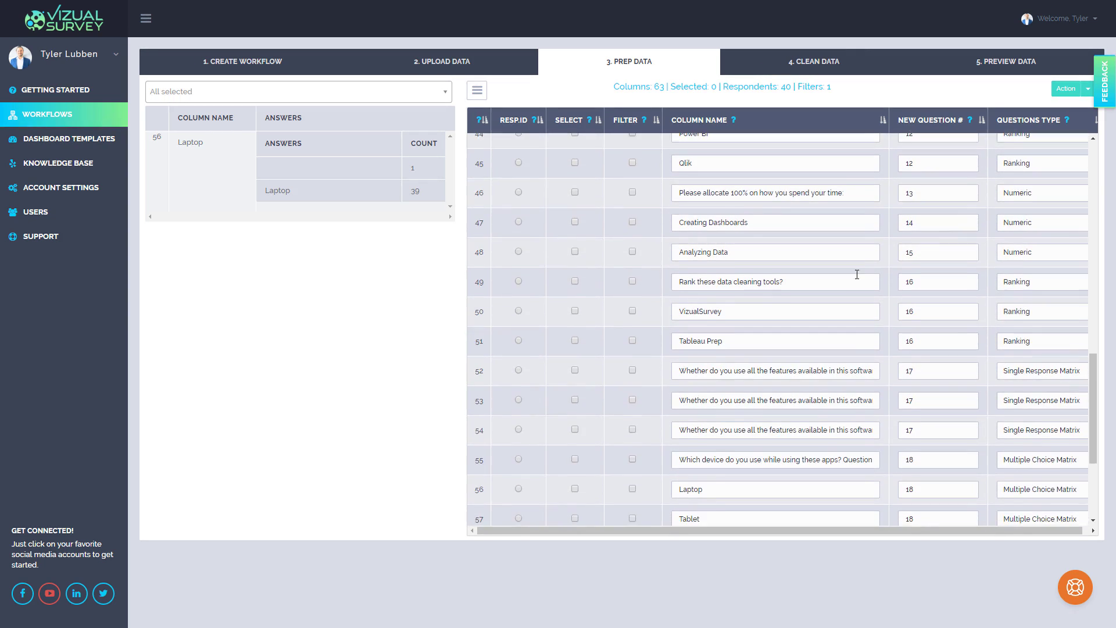
{"action": "scroll", "coordinate": [860, 282], "scroll_direction": "up", "scroll_amount": 10}
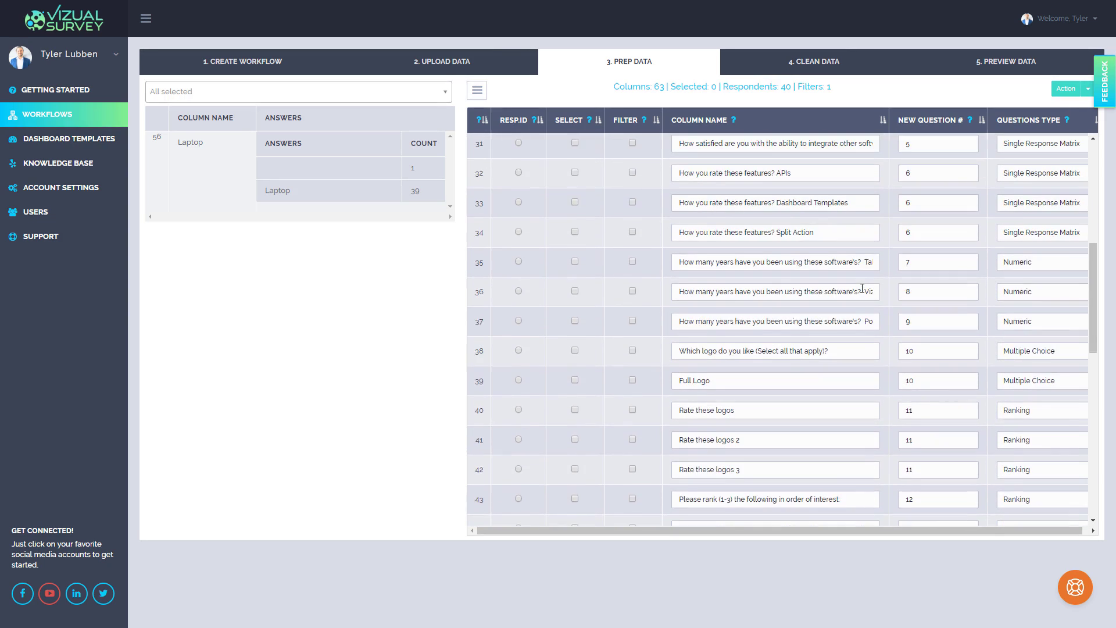